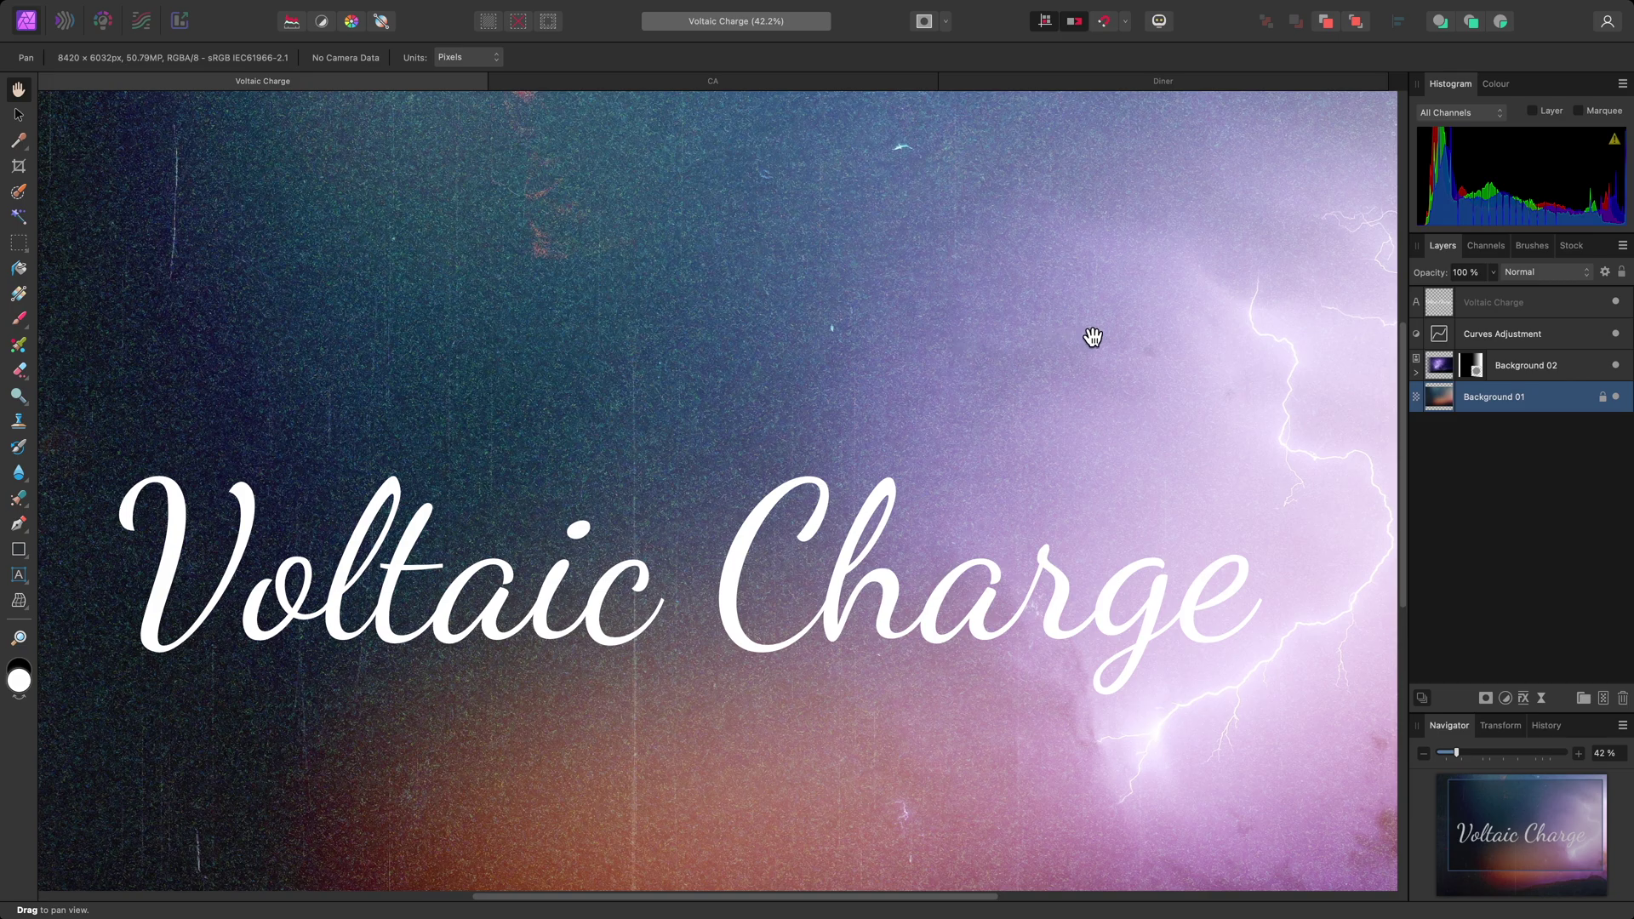
- Select the Voltaic Charge text layer in the Layers panel
click(1507, 309)
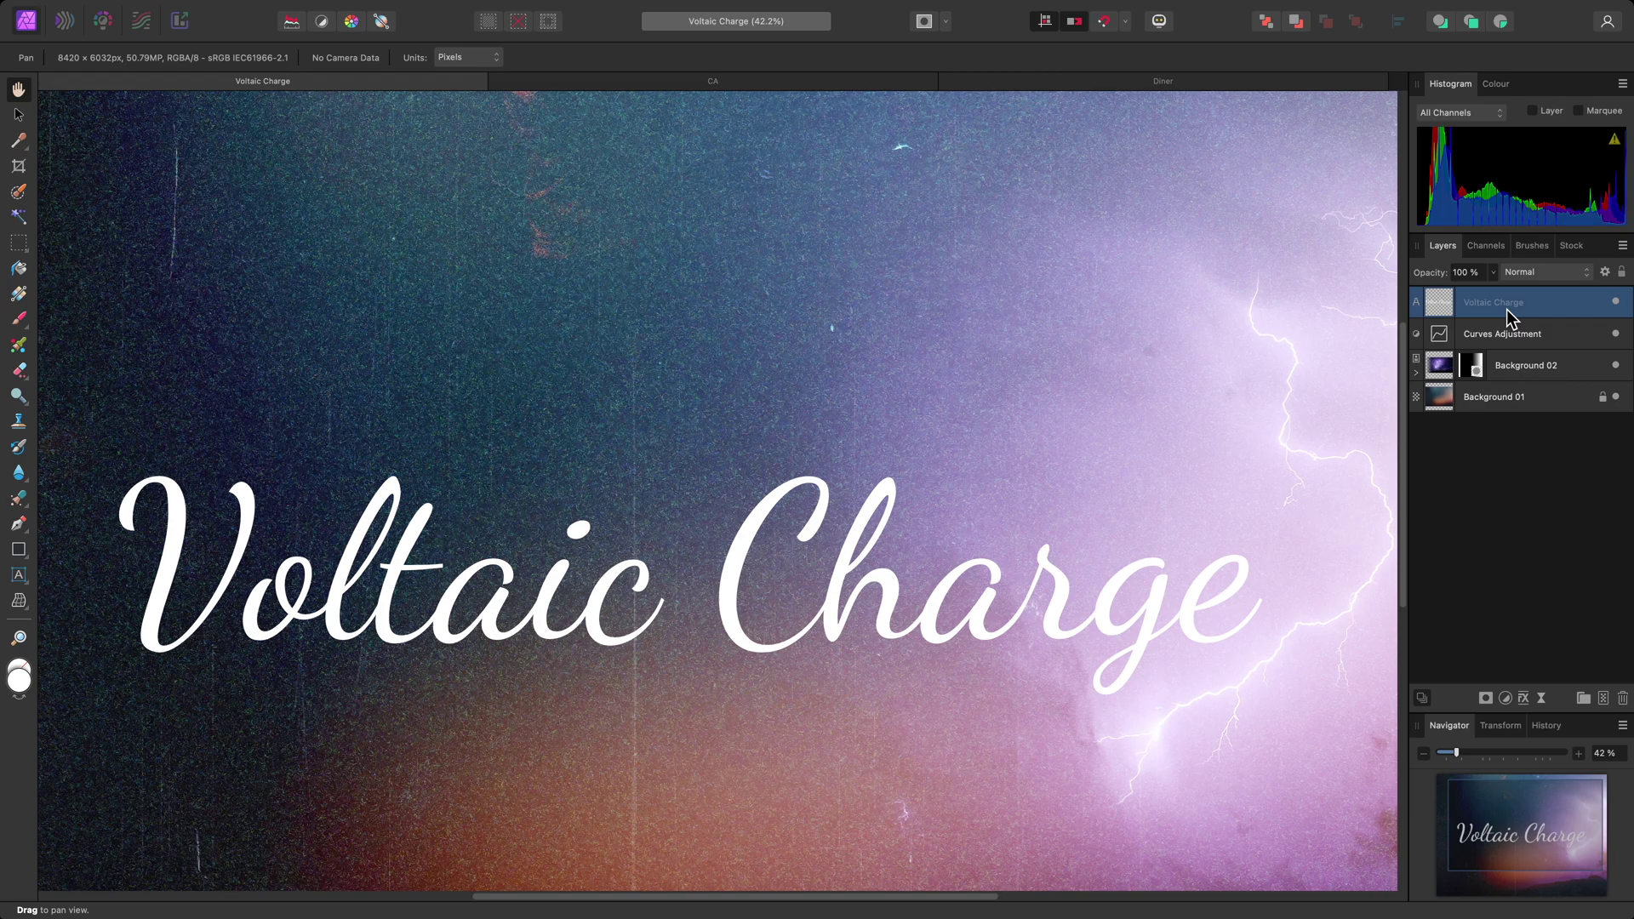
- Add a blue (0090FF) outer glow to Voltaic Charge with 100 px radius and 36% intensity
click(1523, 700)
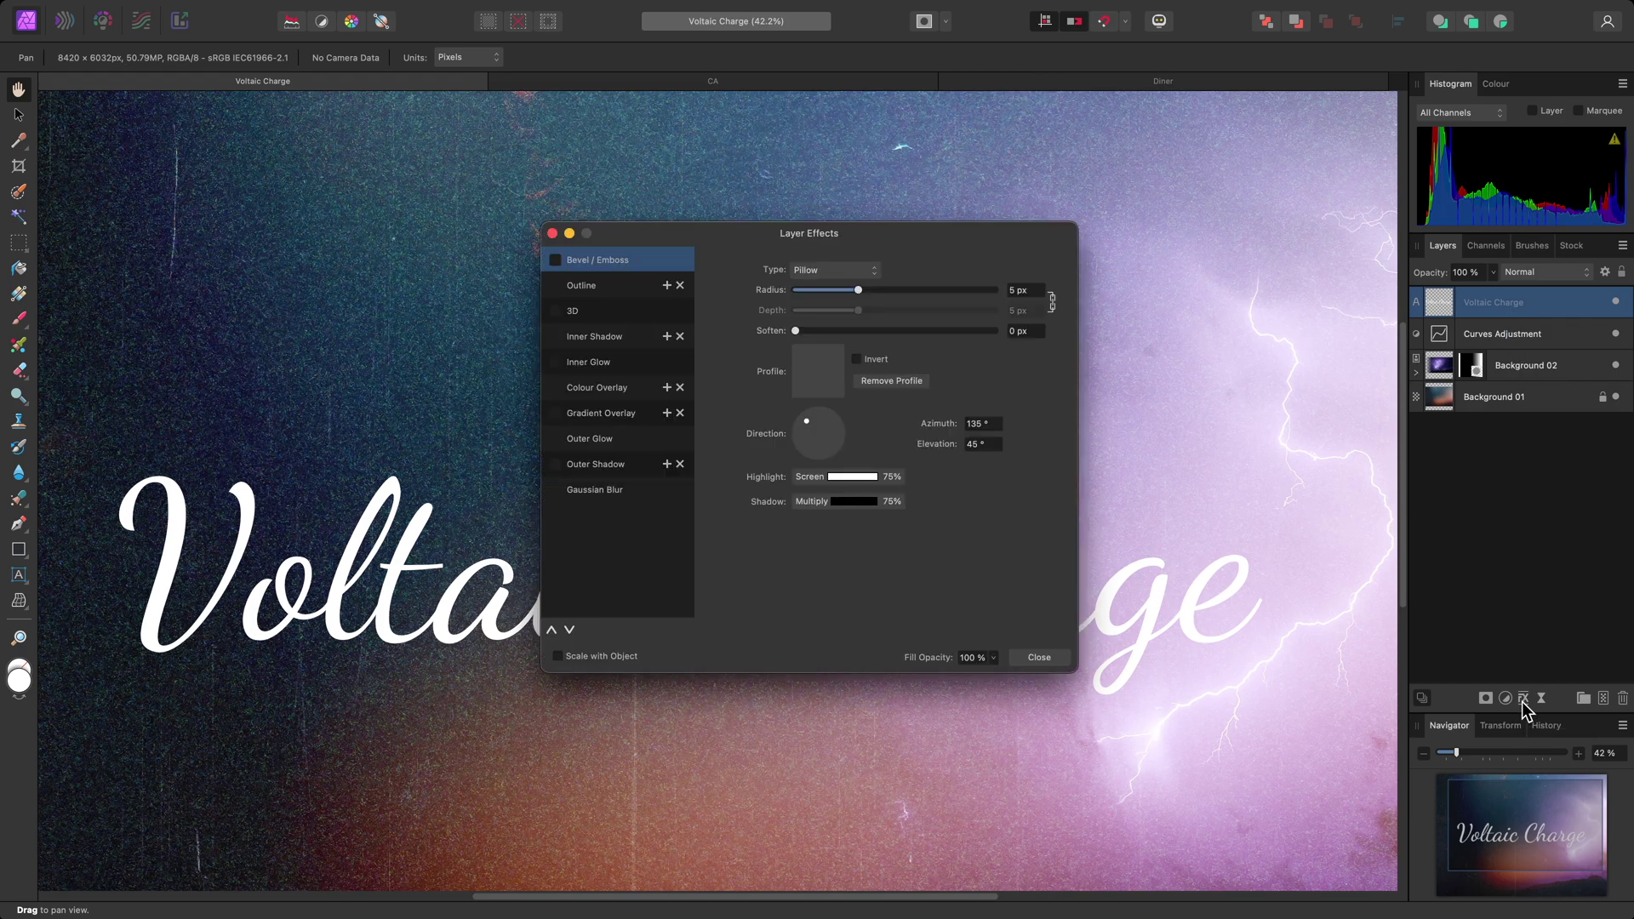
drag(1038, 232, 1448, 29)
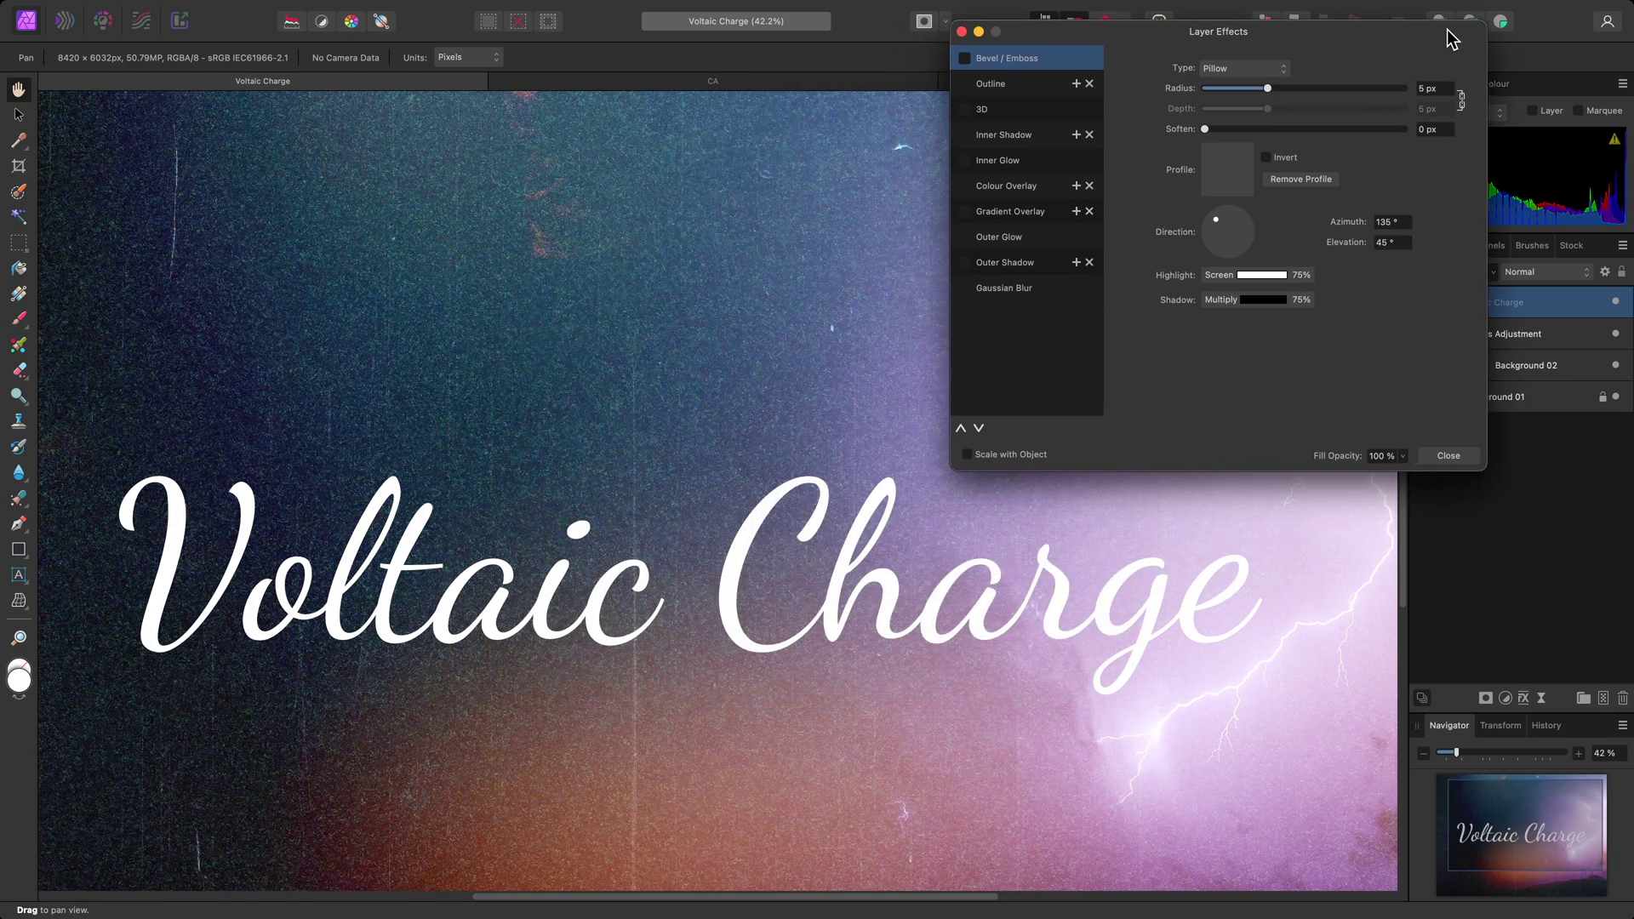
click(1056, 248)
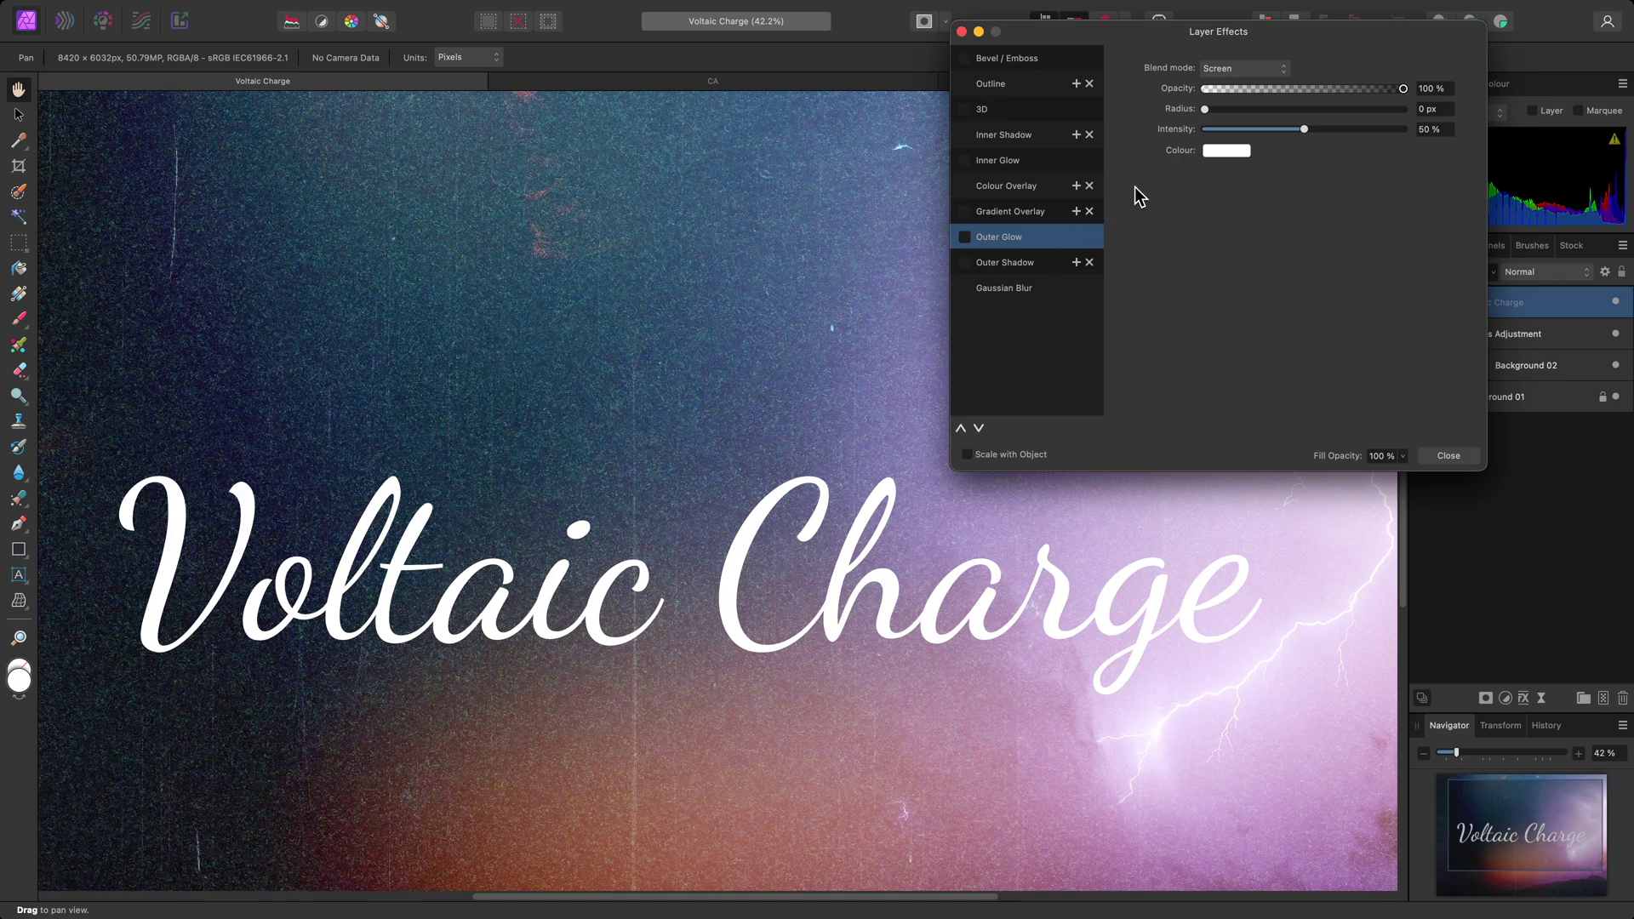
drag(1213, 110, 1407, 116)
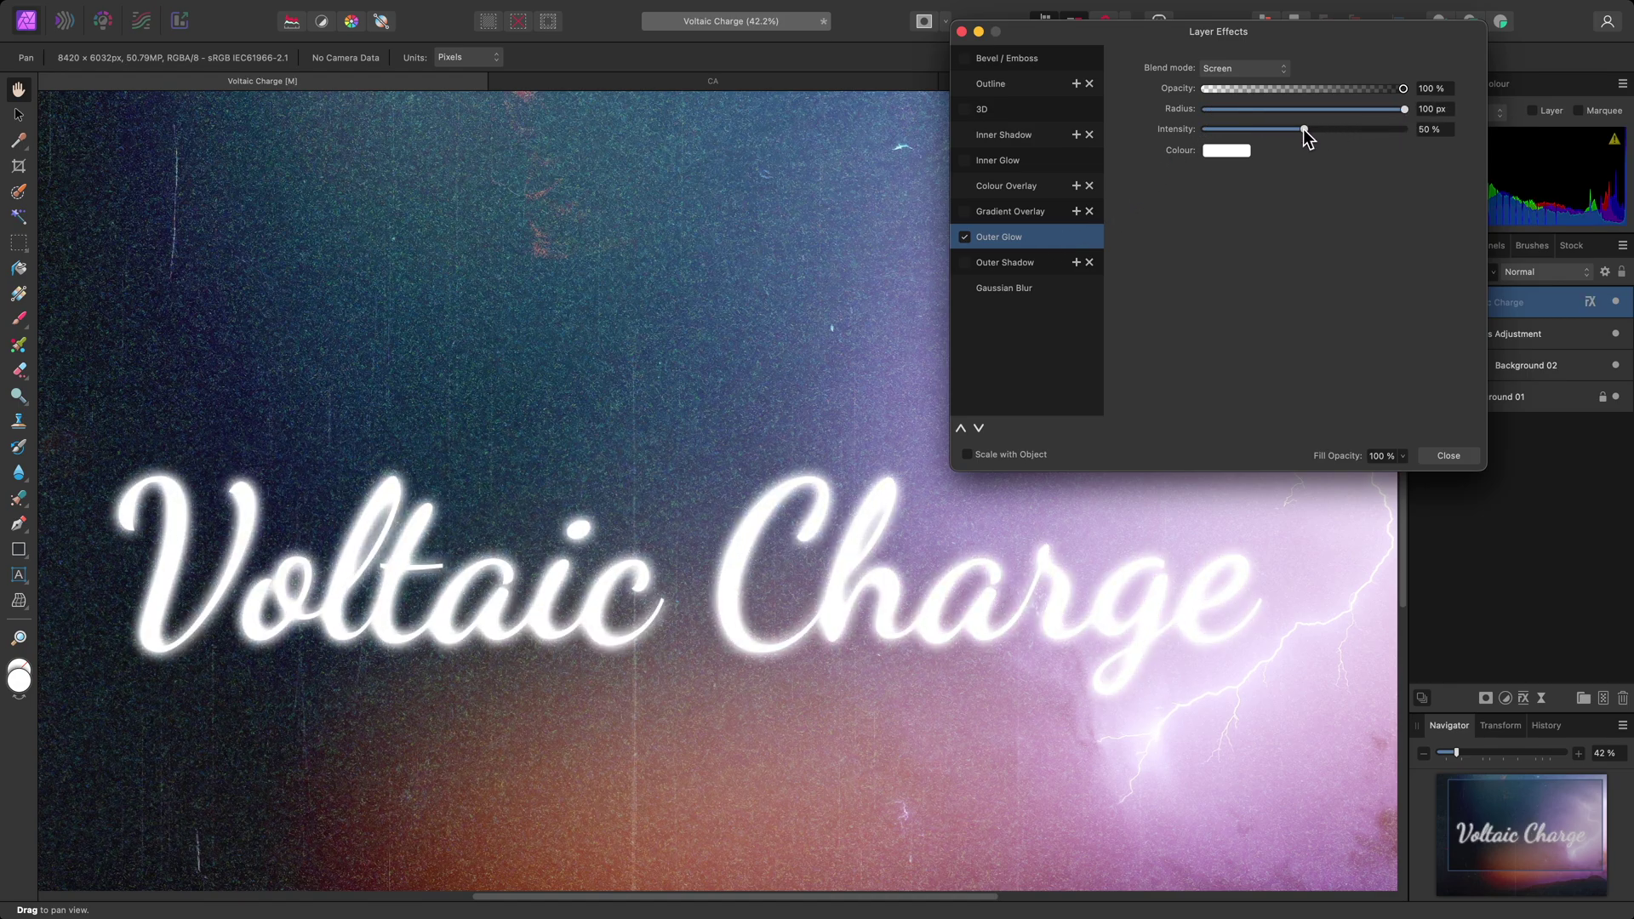
drag(1304, 130, 1276, 129)
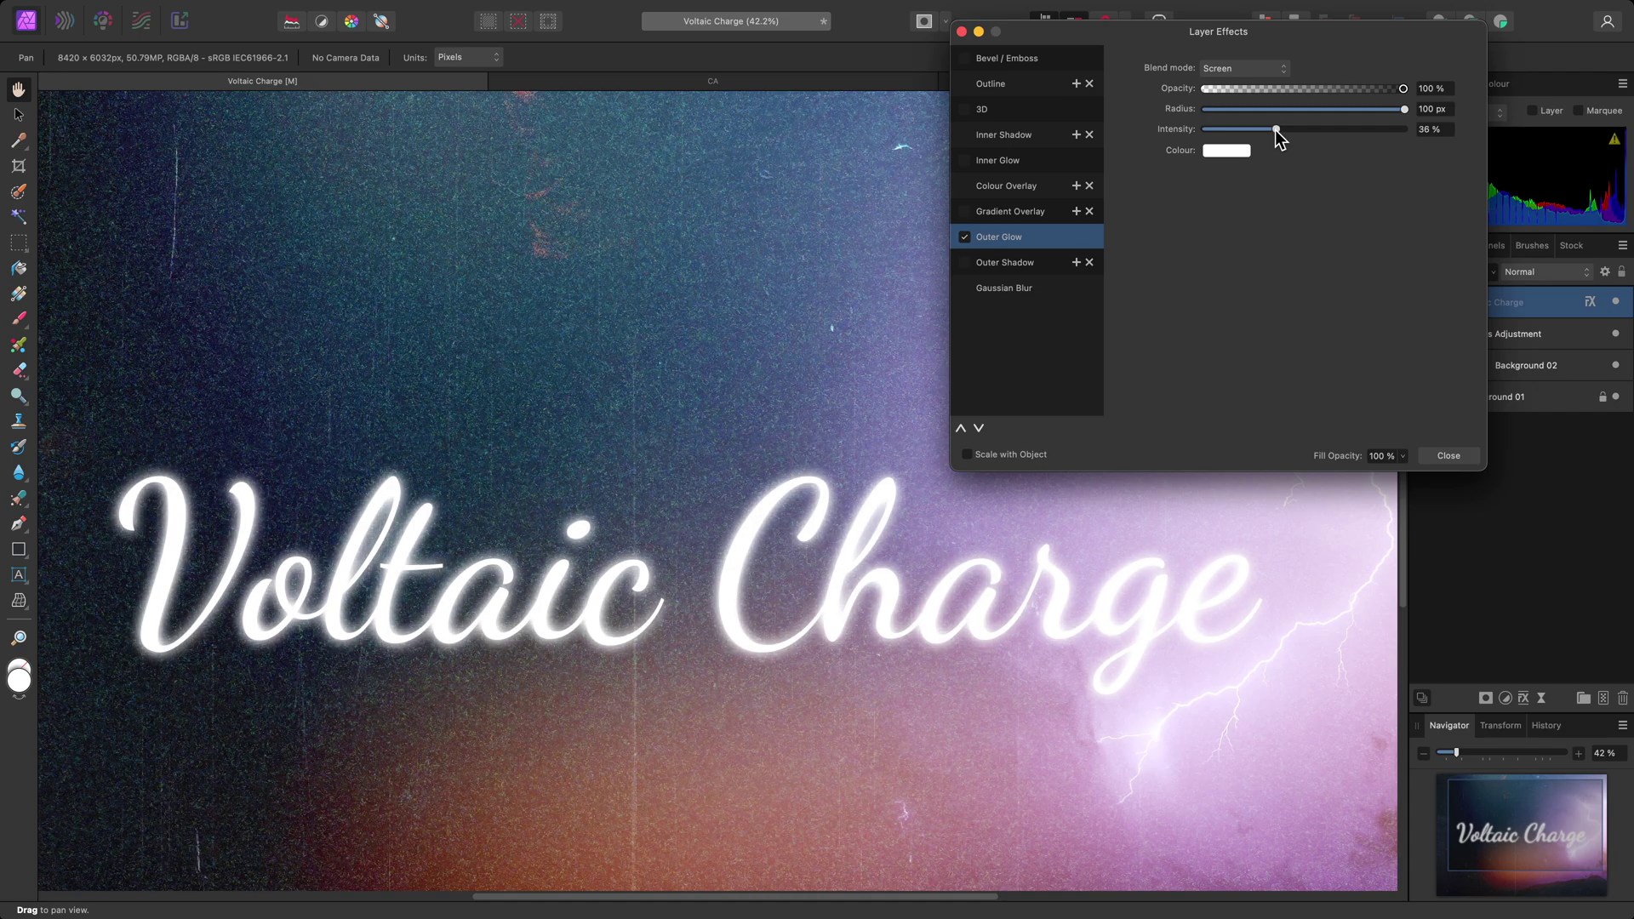
click(1229, 154)
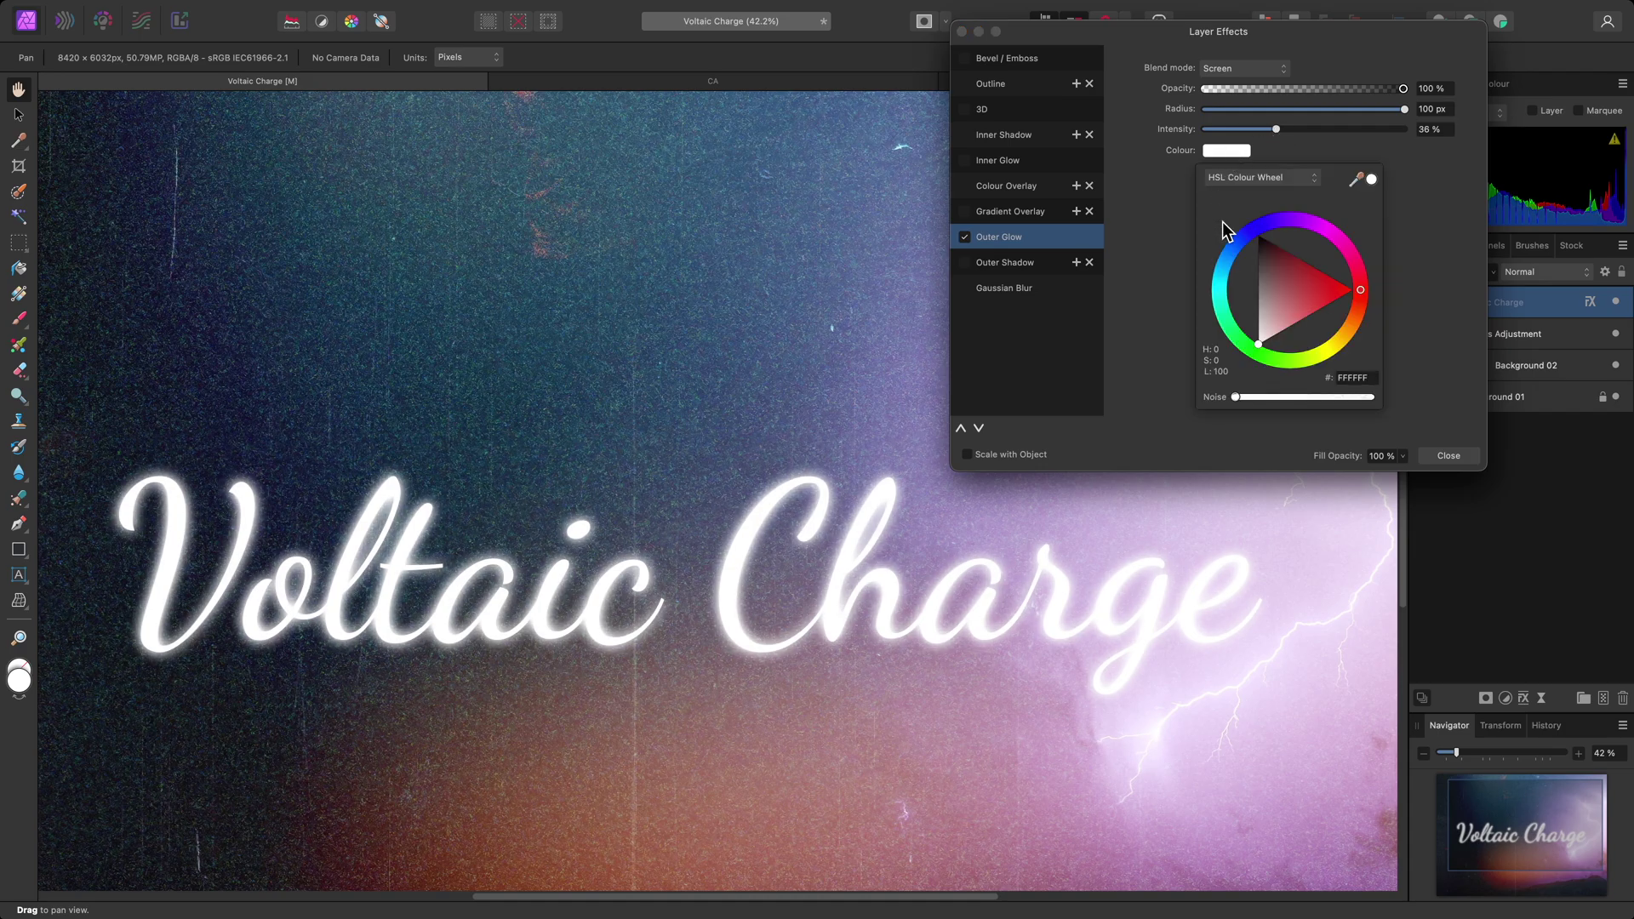
click(1228, 260)
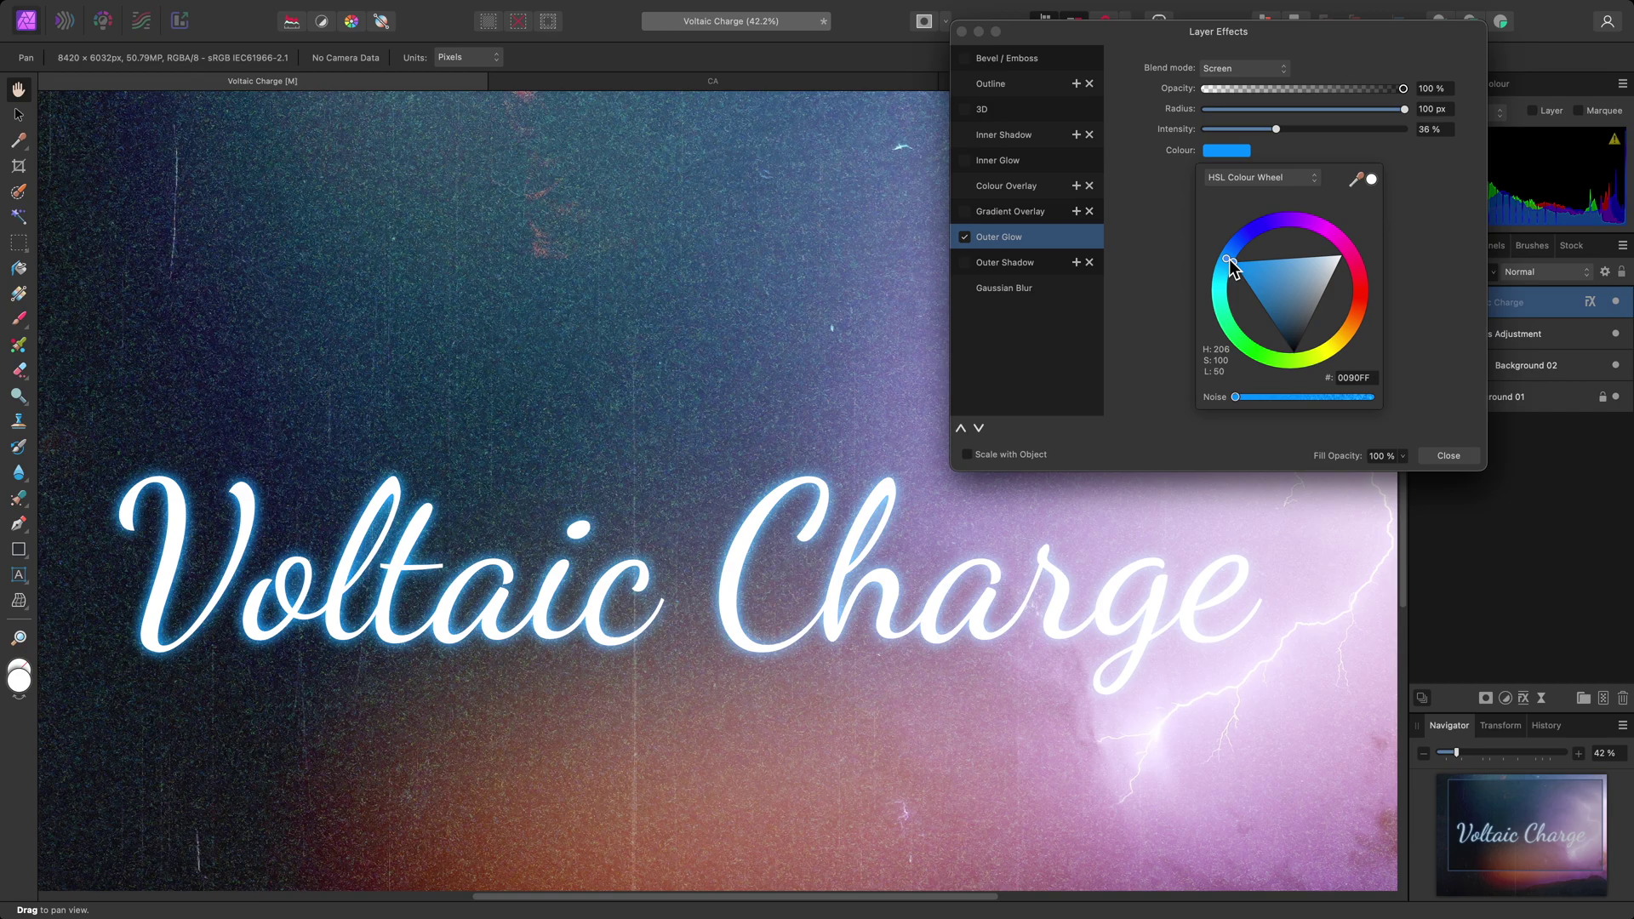
- Add a soft 50% Multiply outer shadow offset just below the Voltaic Charge text
click(1033, 262)
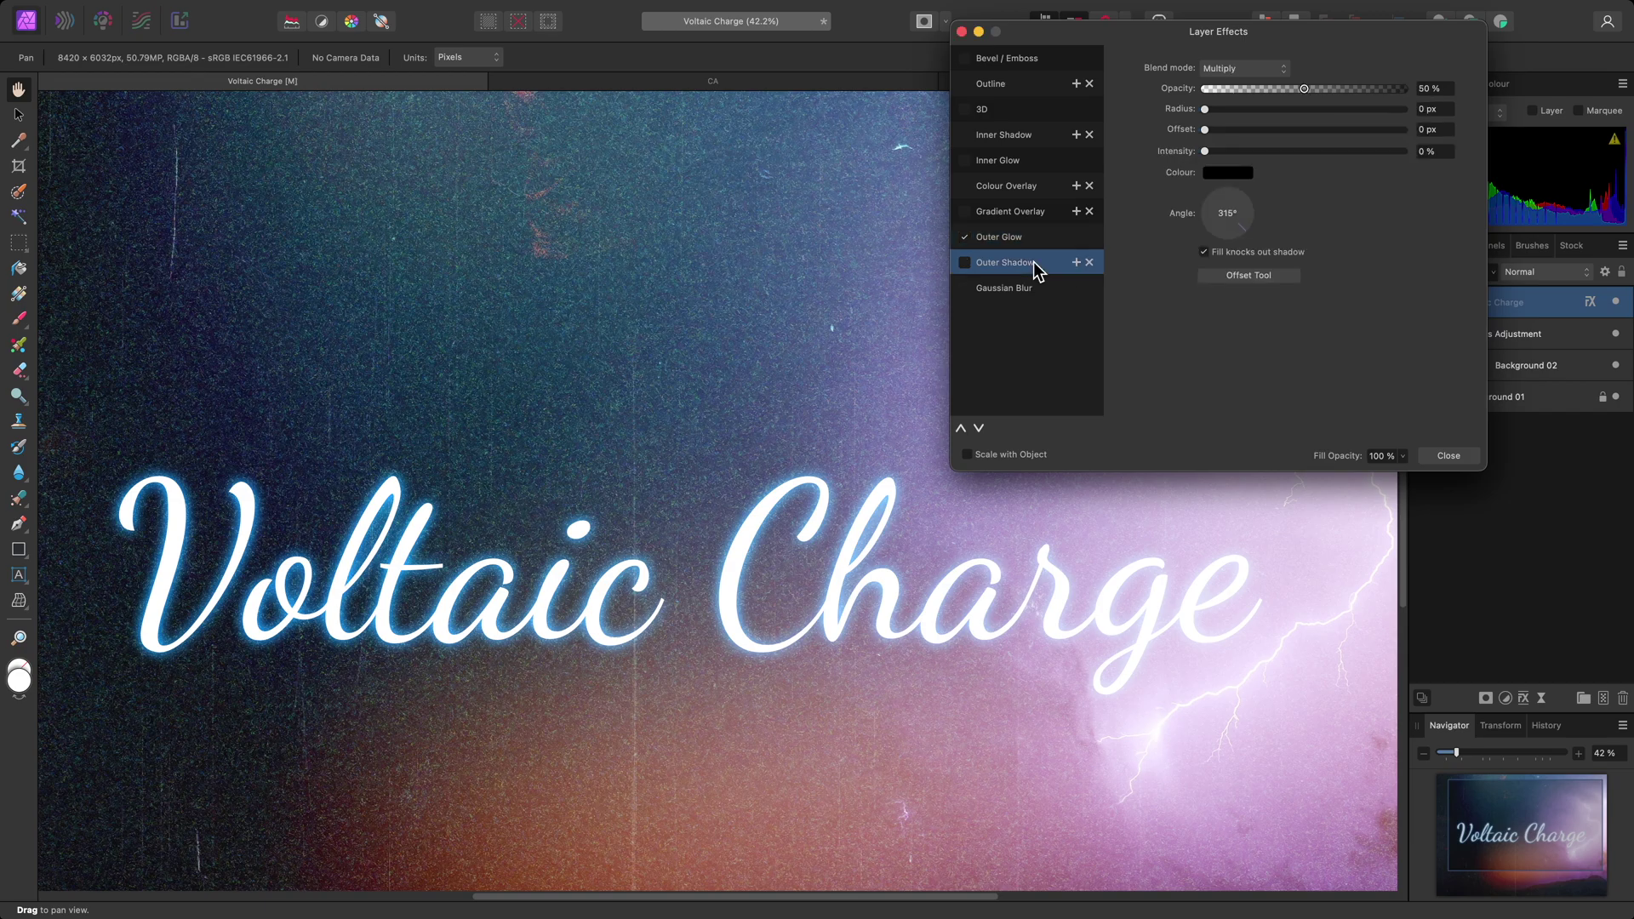
drag(1205, 109, 1419, 118)
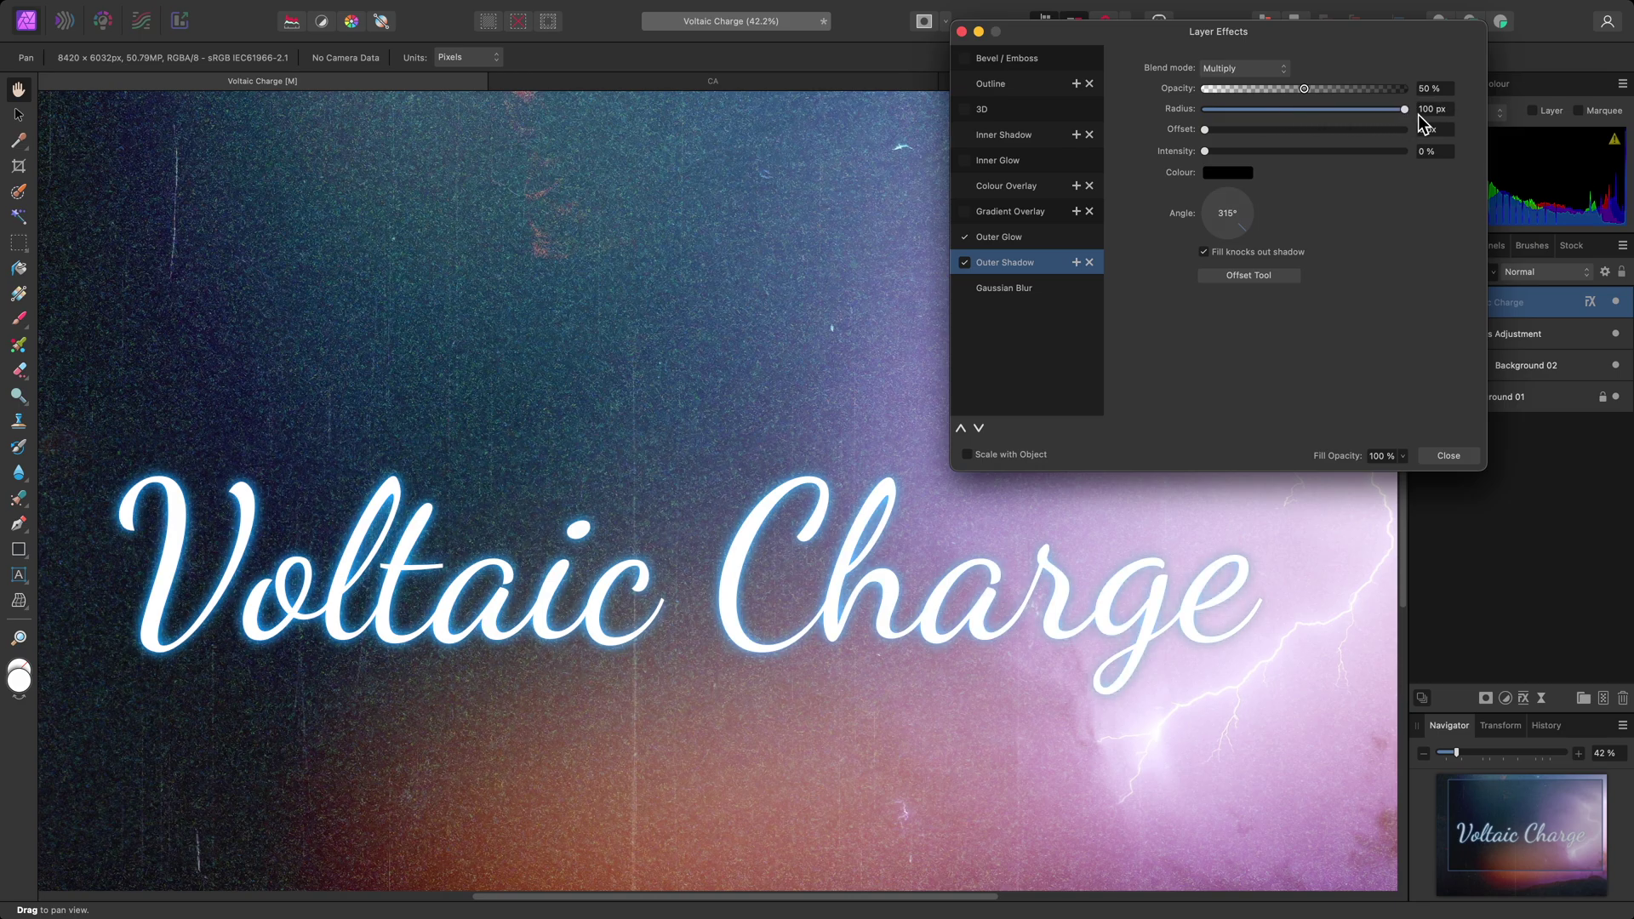
drag(1206, 130, 1330, 135)
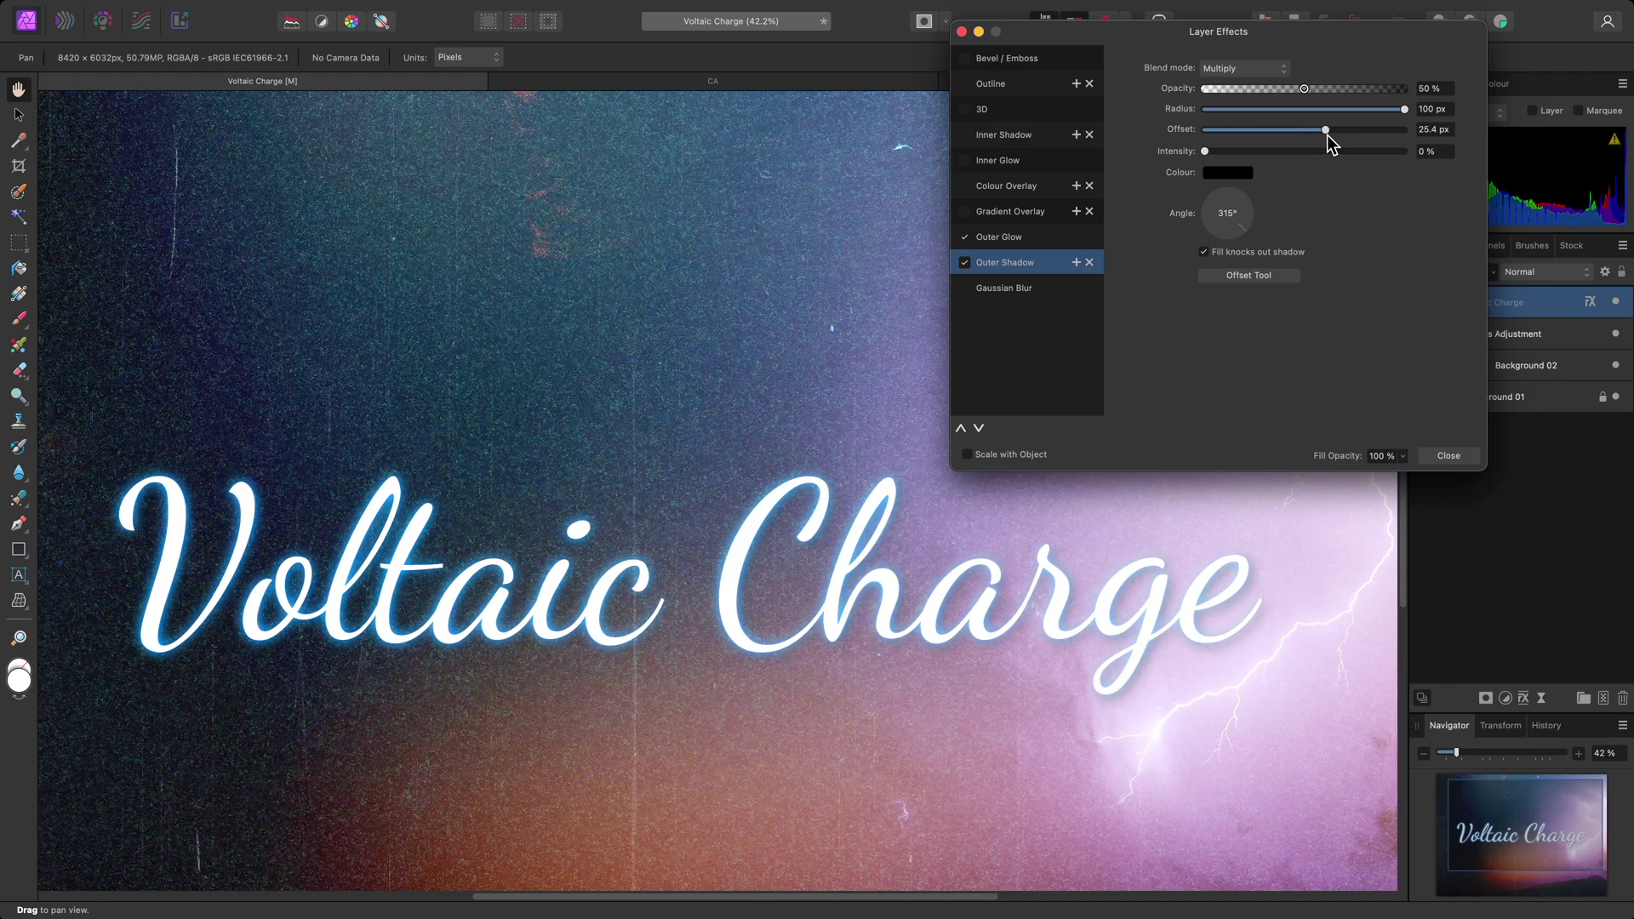
click(1279, 274)
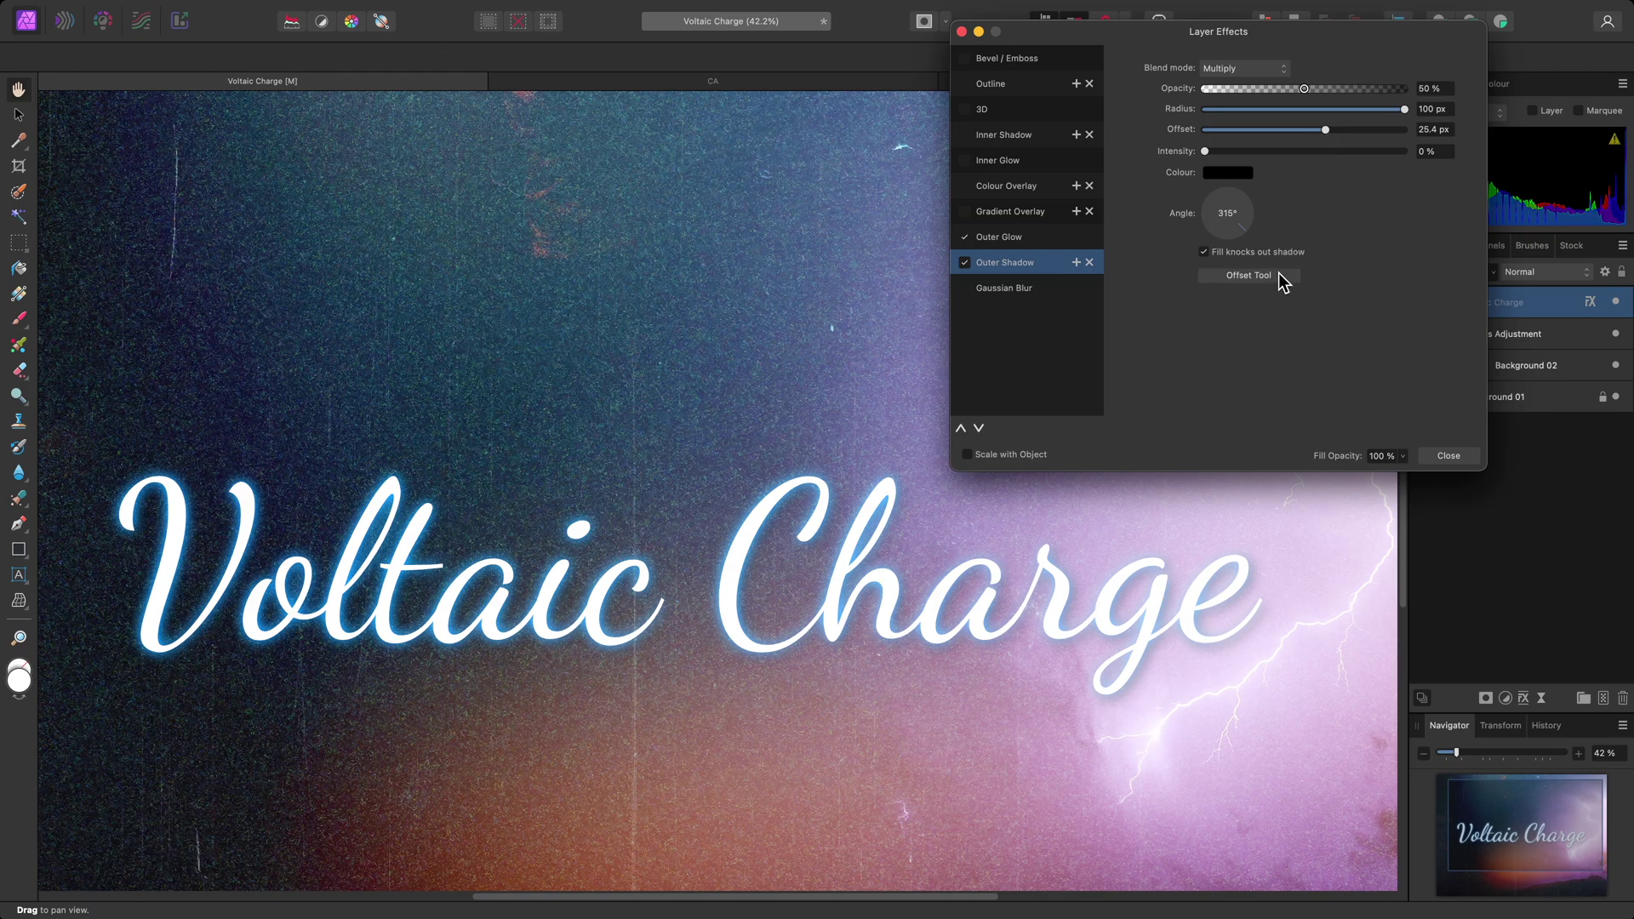
mouse_move(846, 583)
mouse_down()
mouse_move(861, 596)
mouse_move(846, 572)
mouse_move(831, 585)
mouse_move(844, 591)
mouse_up()
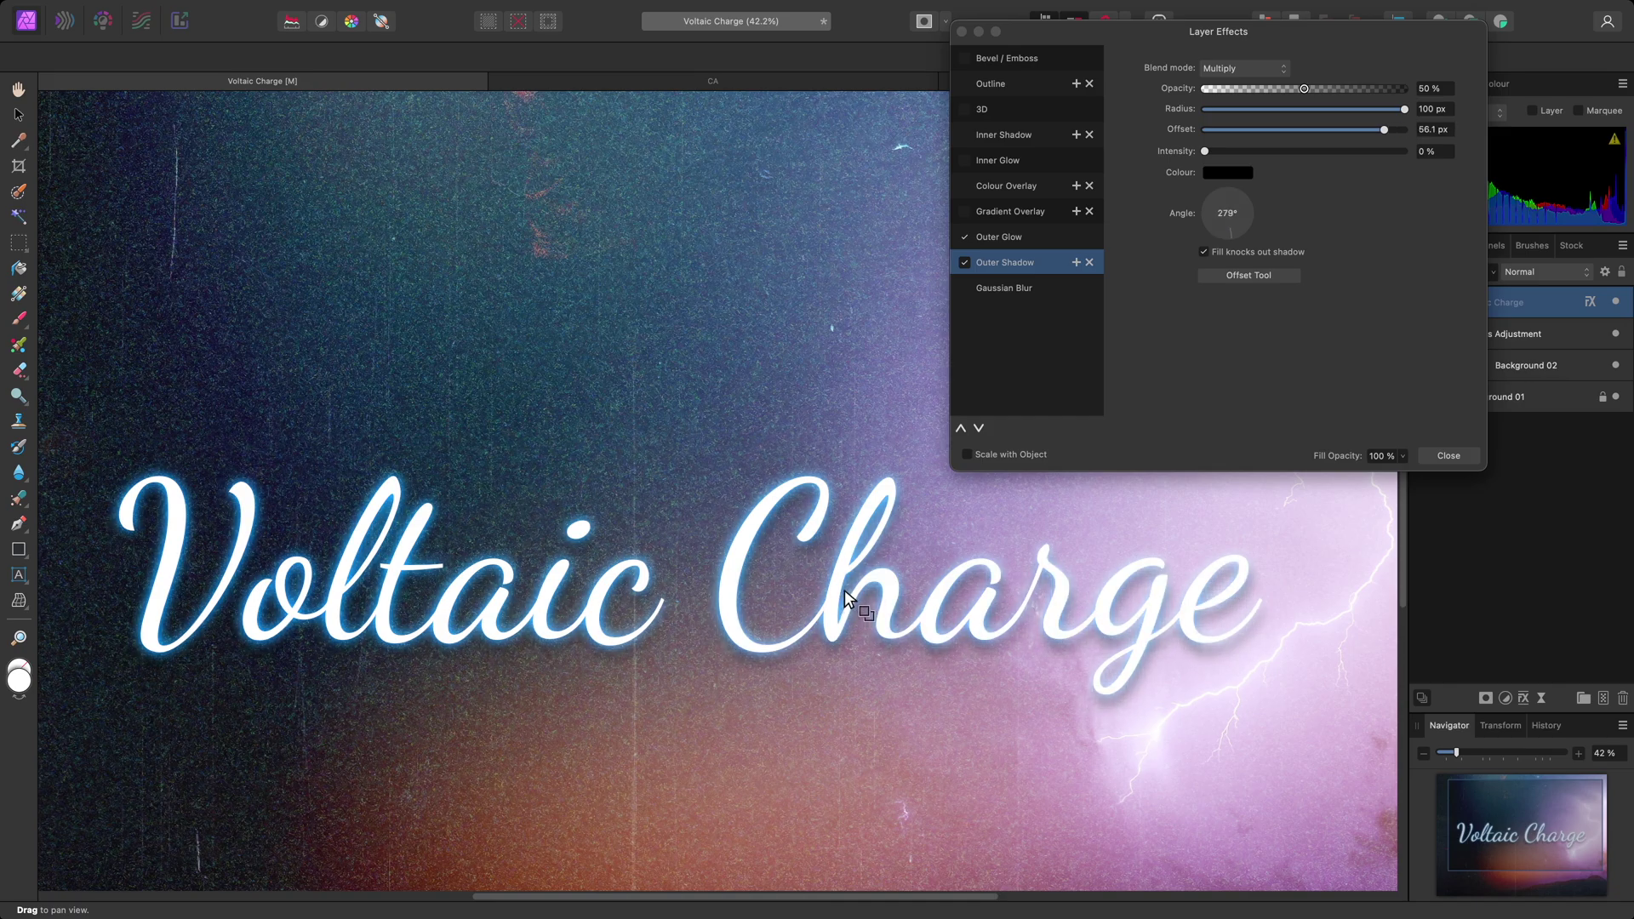
- Make the effects scale with the object and shrink the text to 203.5 pt
click(968, 454)
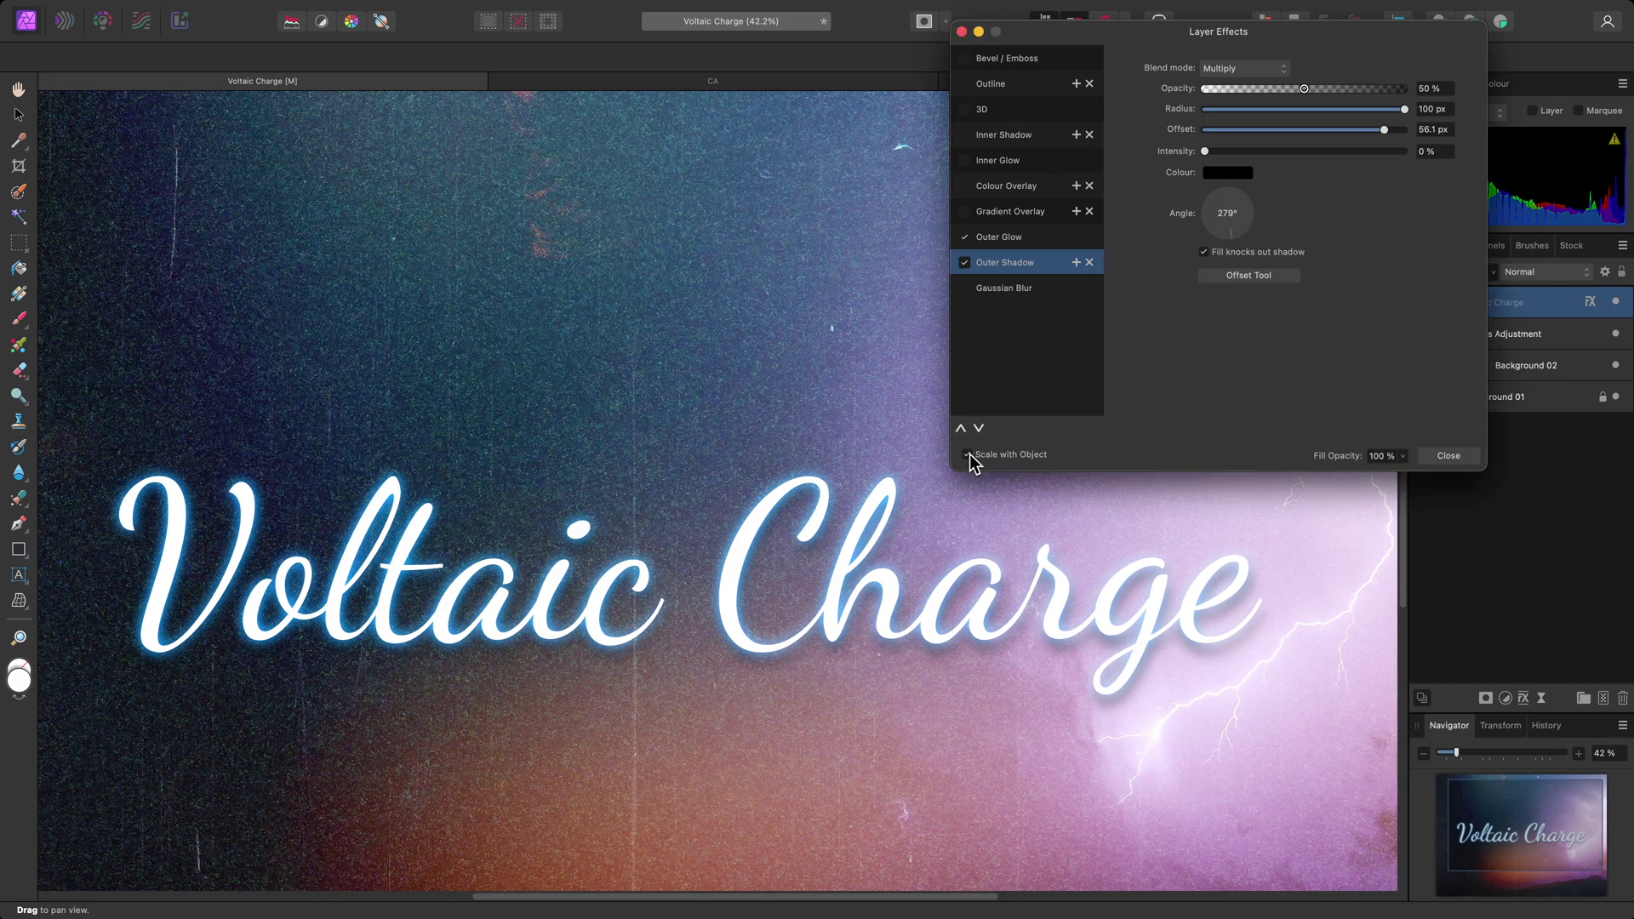
click(21, 114)
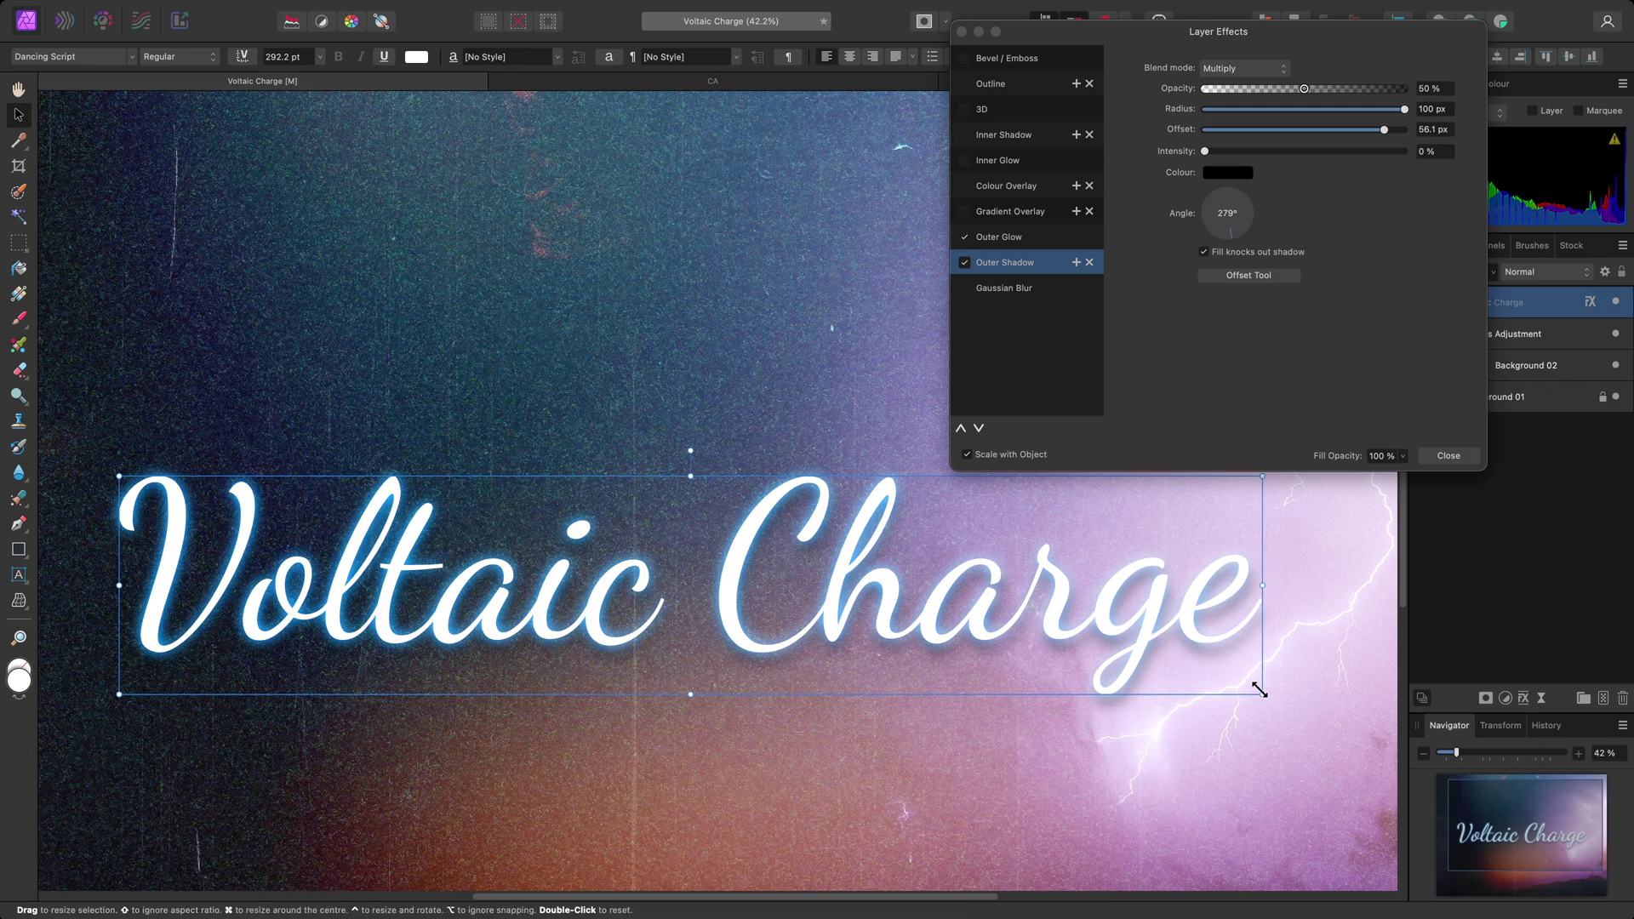
drag(1259, 682, 918, 614)
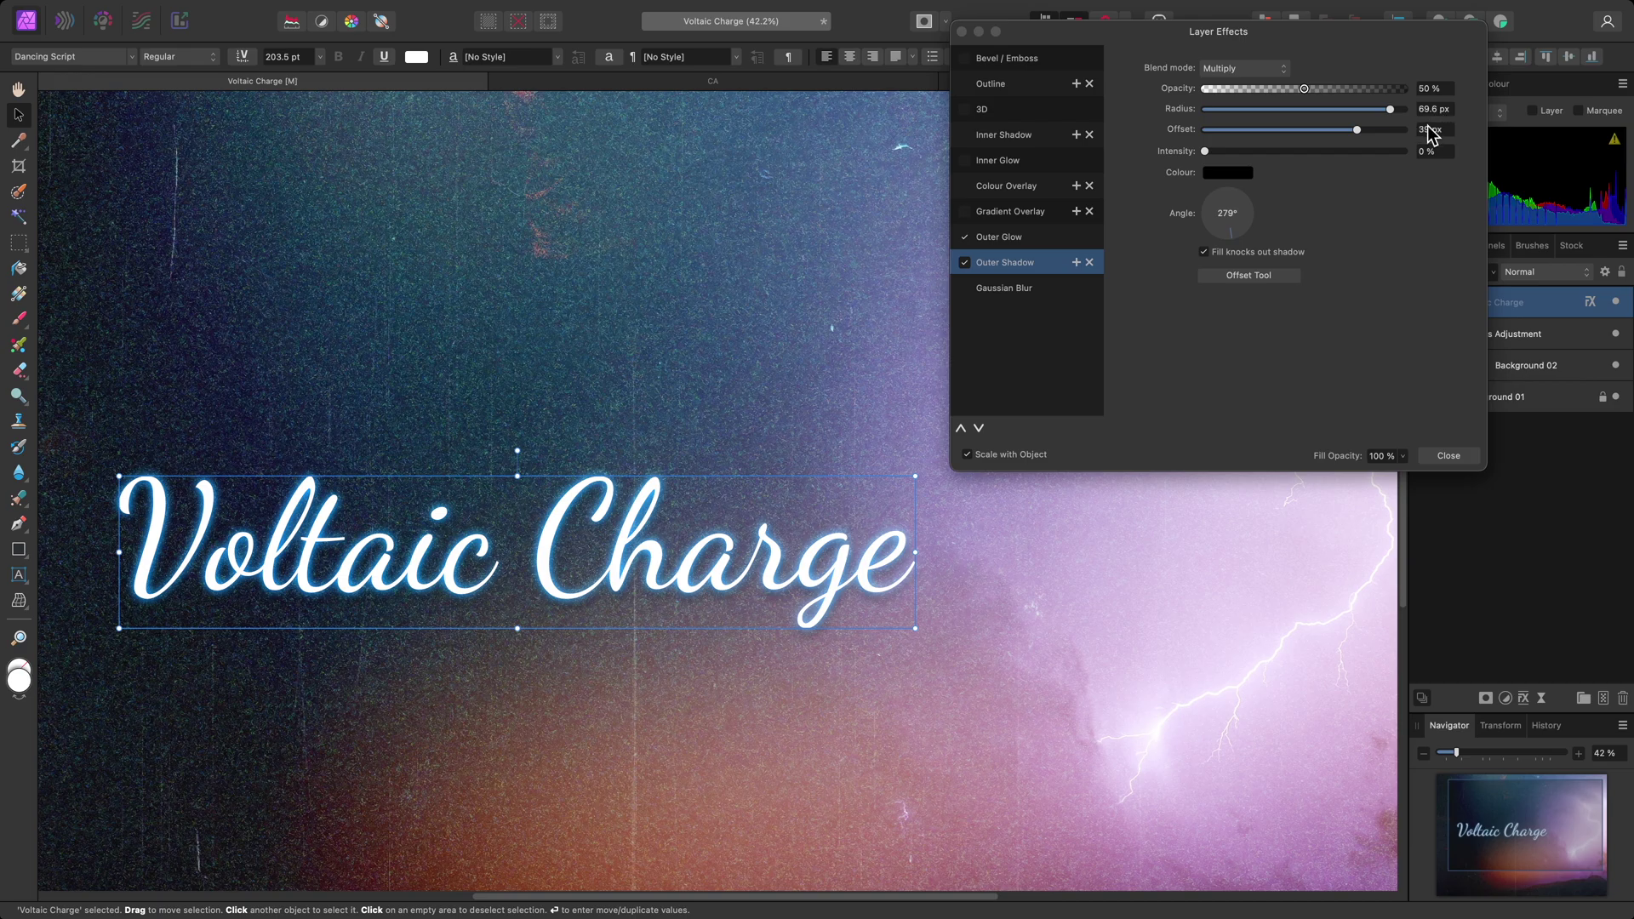
- Close Layer Effects, switch to the CA document and select the Ellipse layer
click(1449, 455)
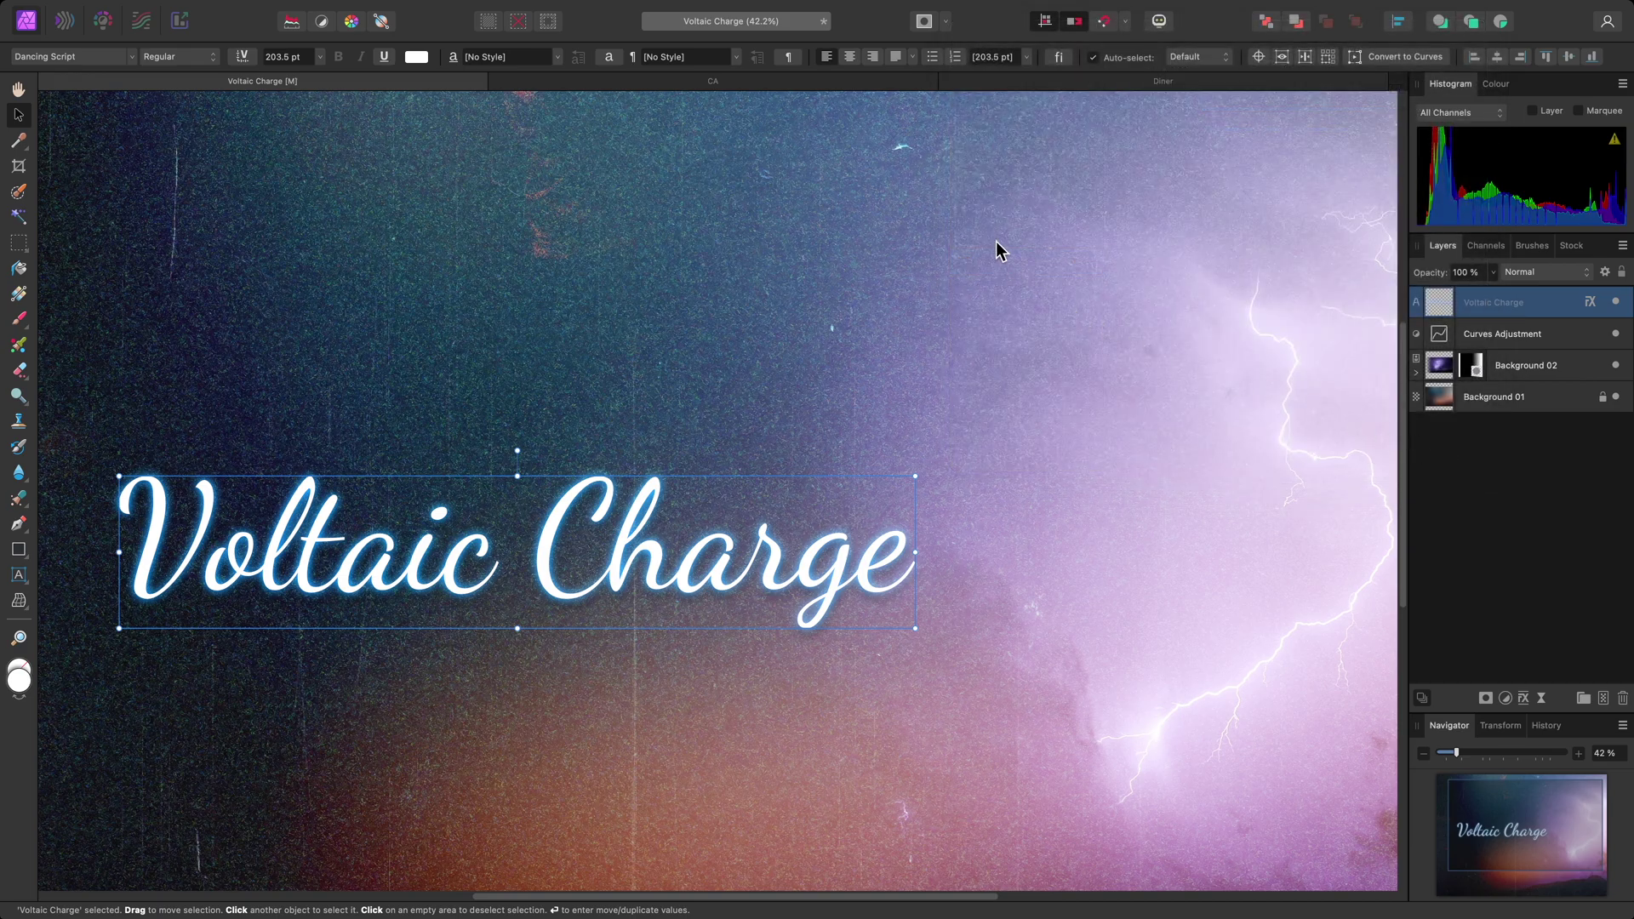
click(912, 85)
key(h)
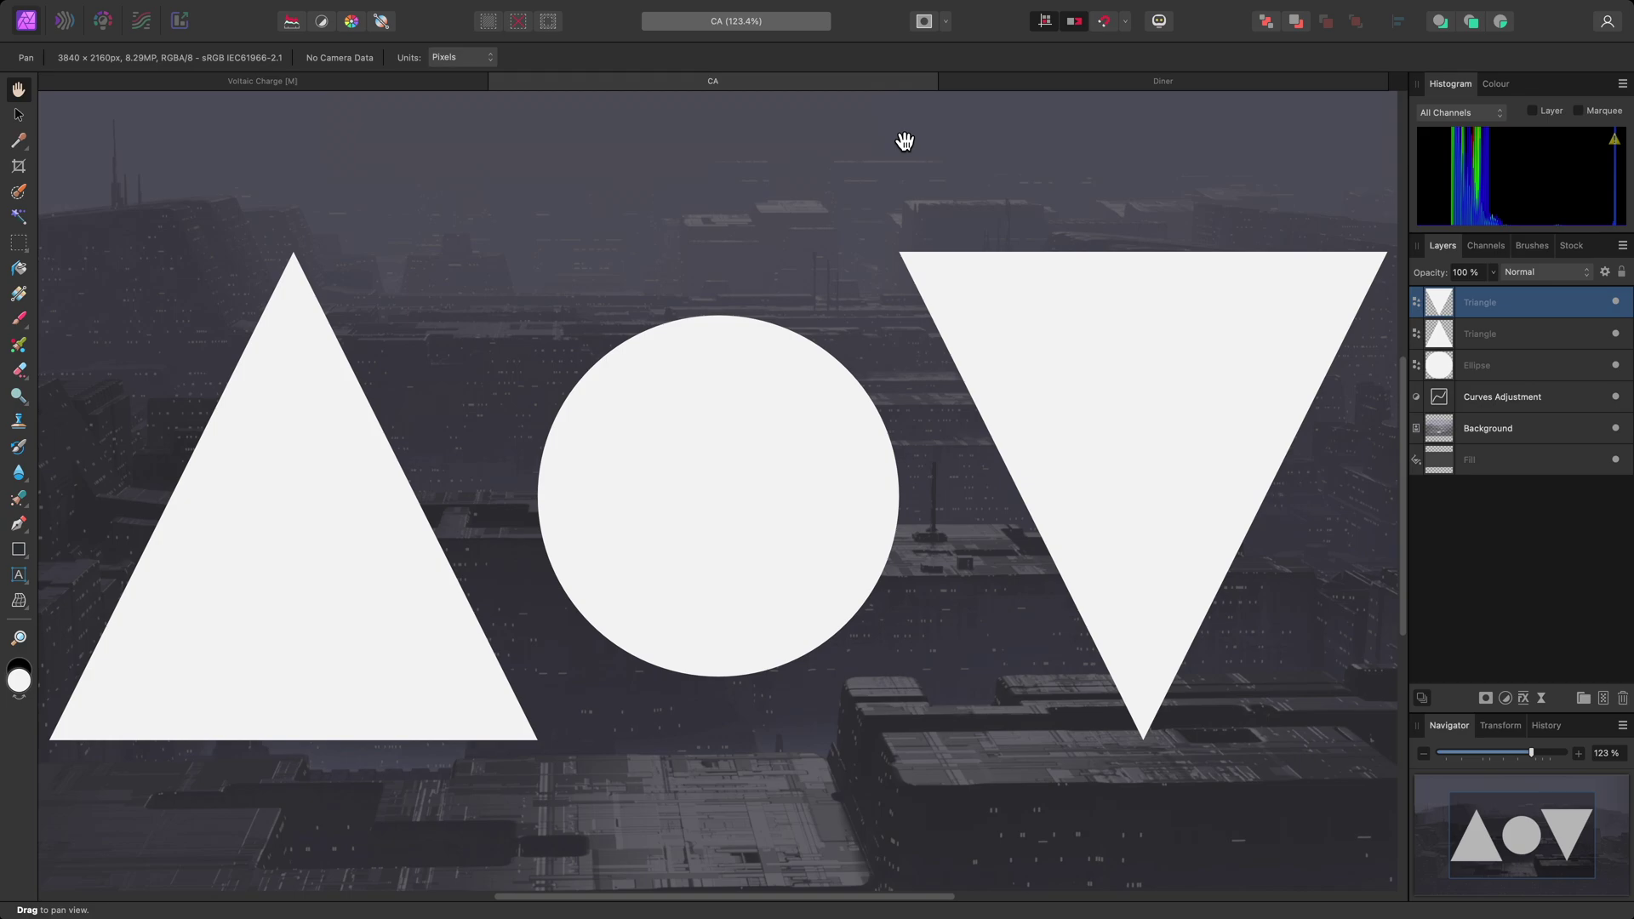
click(1468, 365)
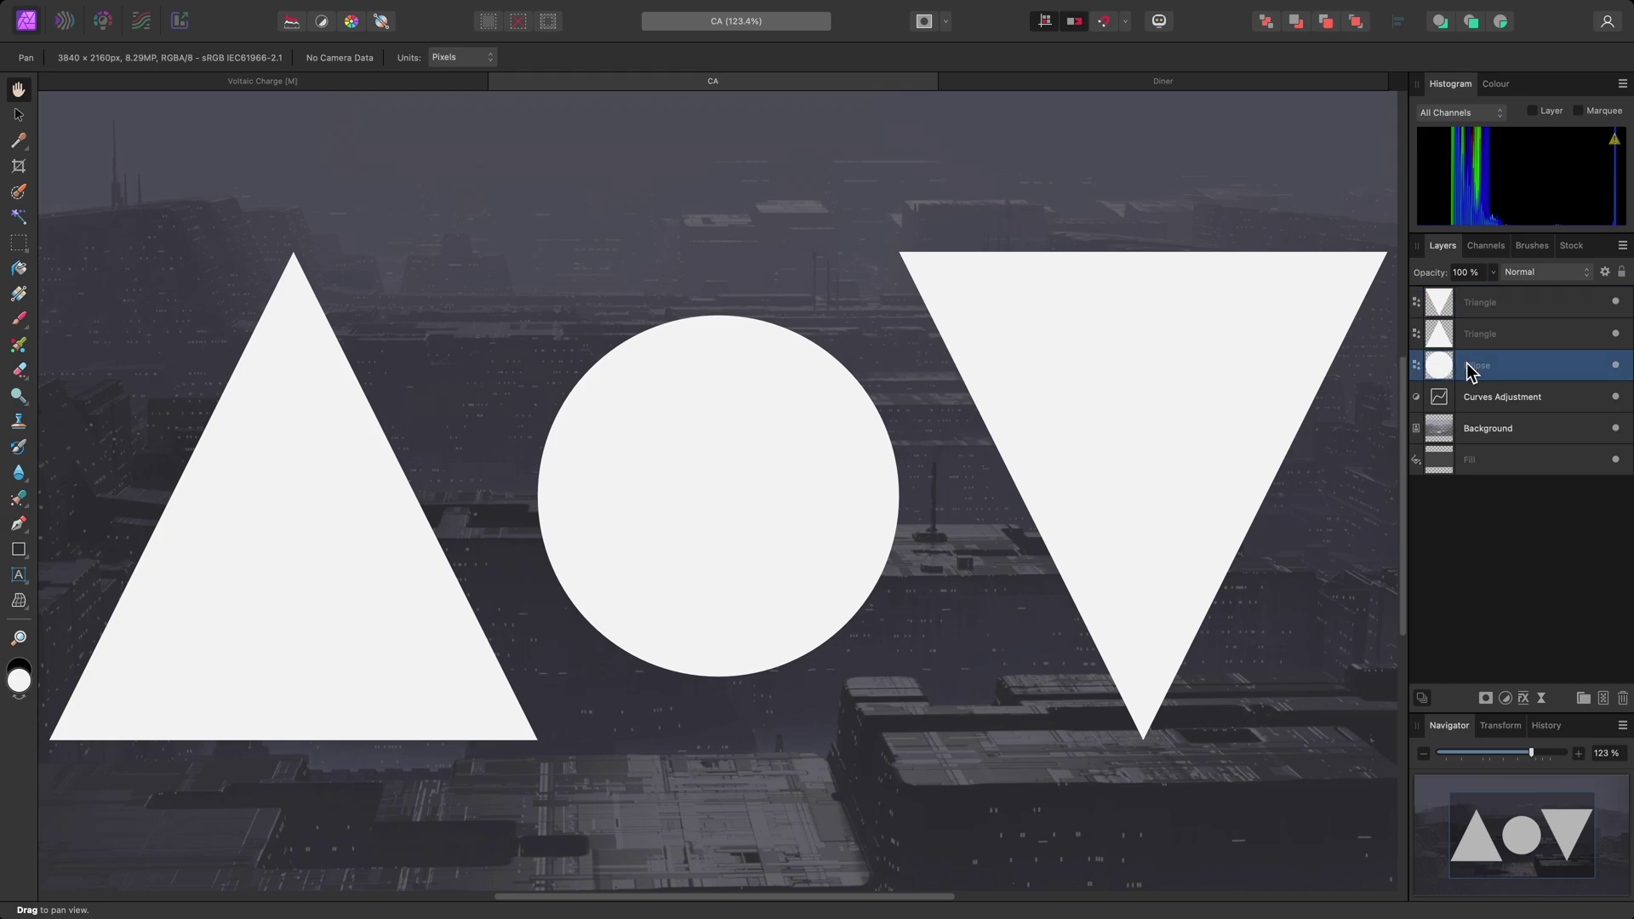
- Apply a 1 px Gaussian Blur to the white circle
click(1524, 699)
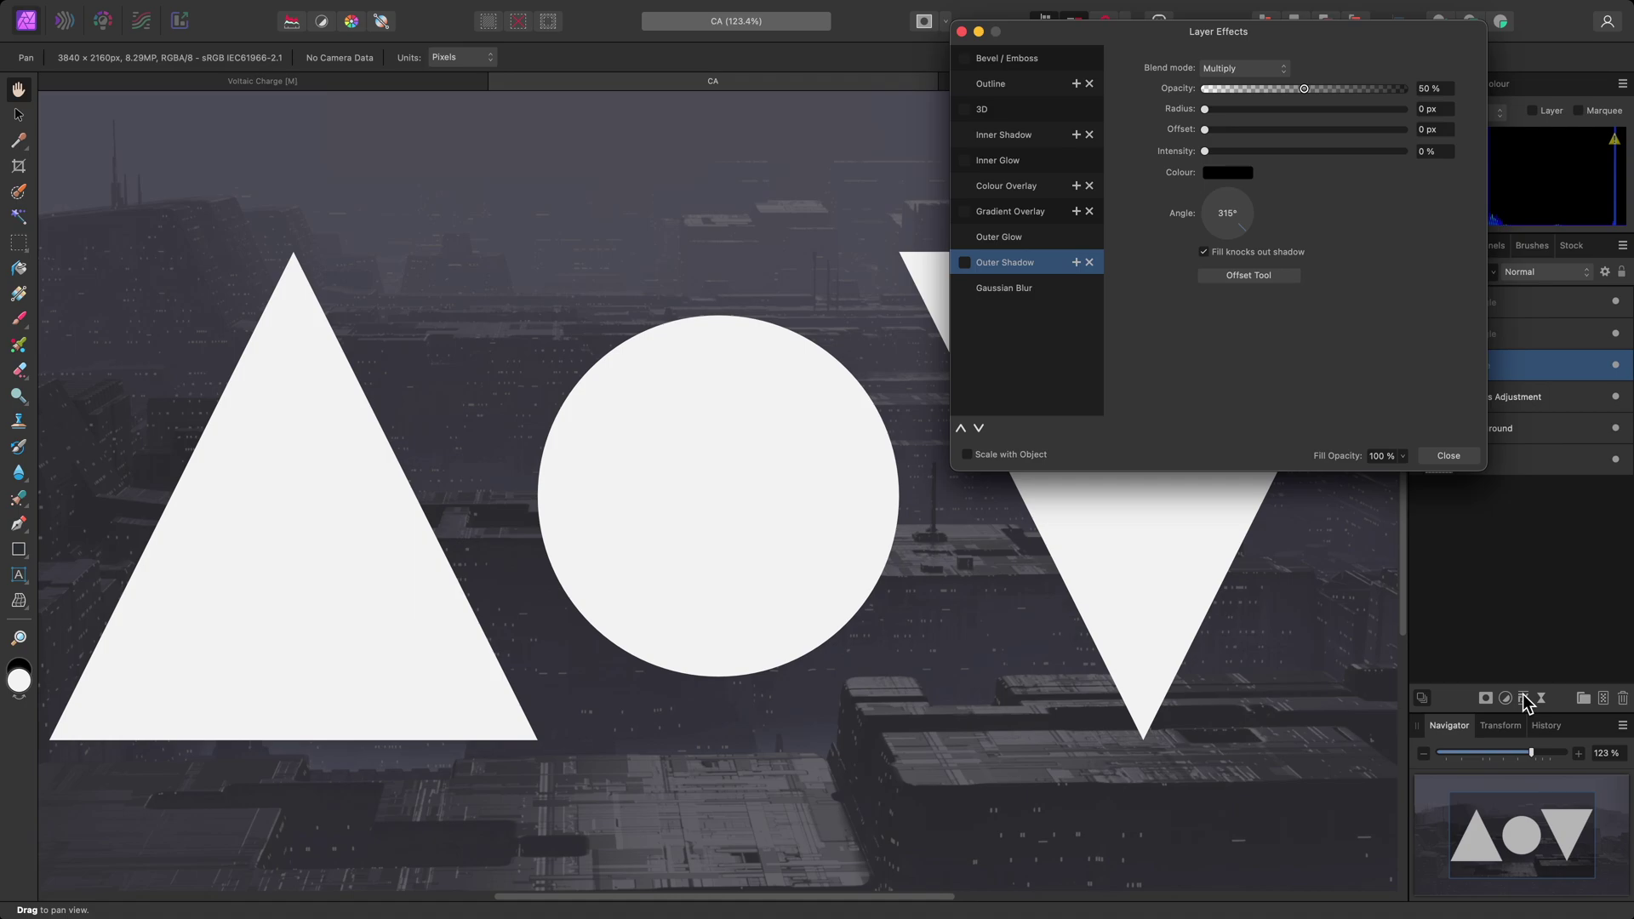
click(1055, 290)
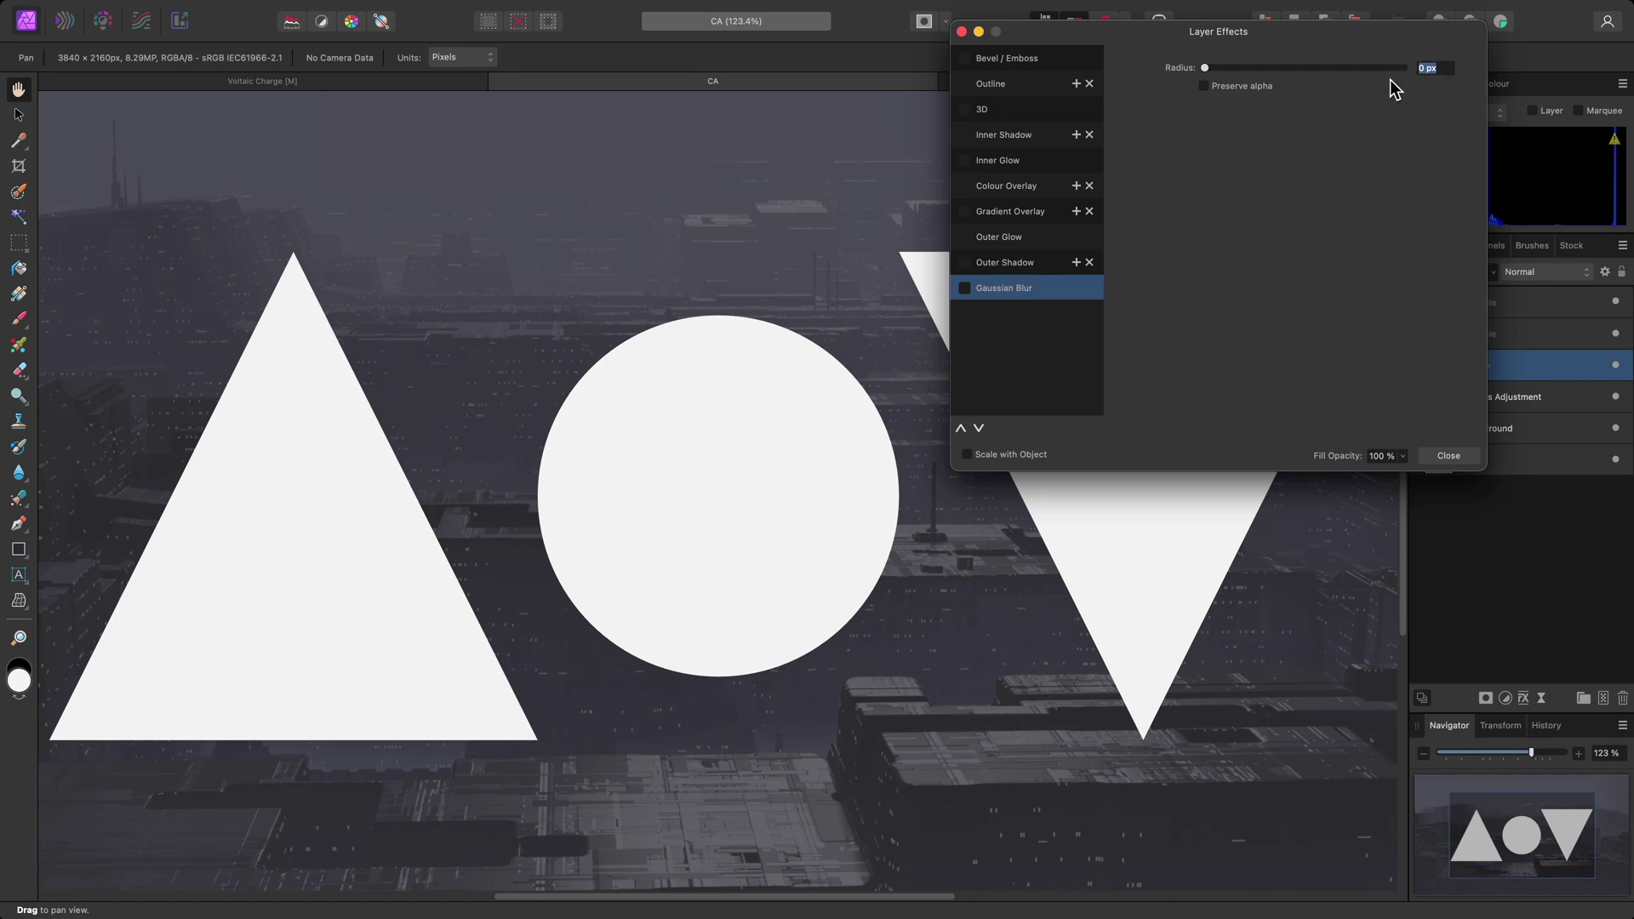
text(1)
key(Return)
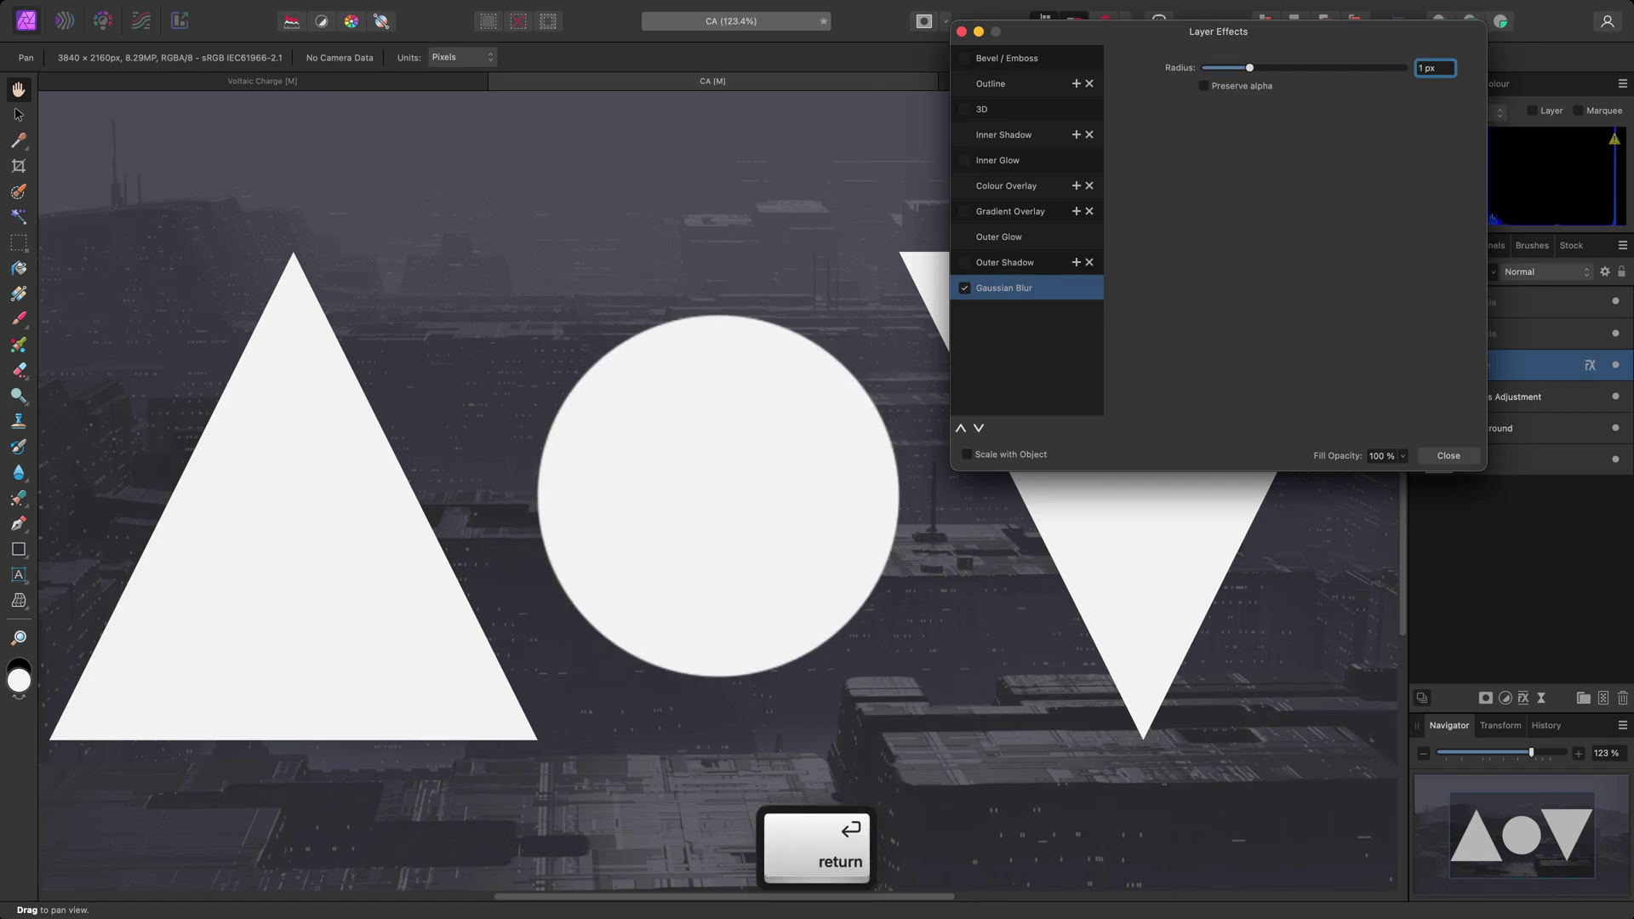
- Give the circle an outer shadow with 2 px radius, 64.8 px offset at 270°
click(1049, 261)
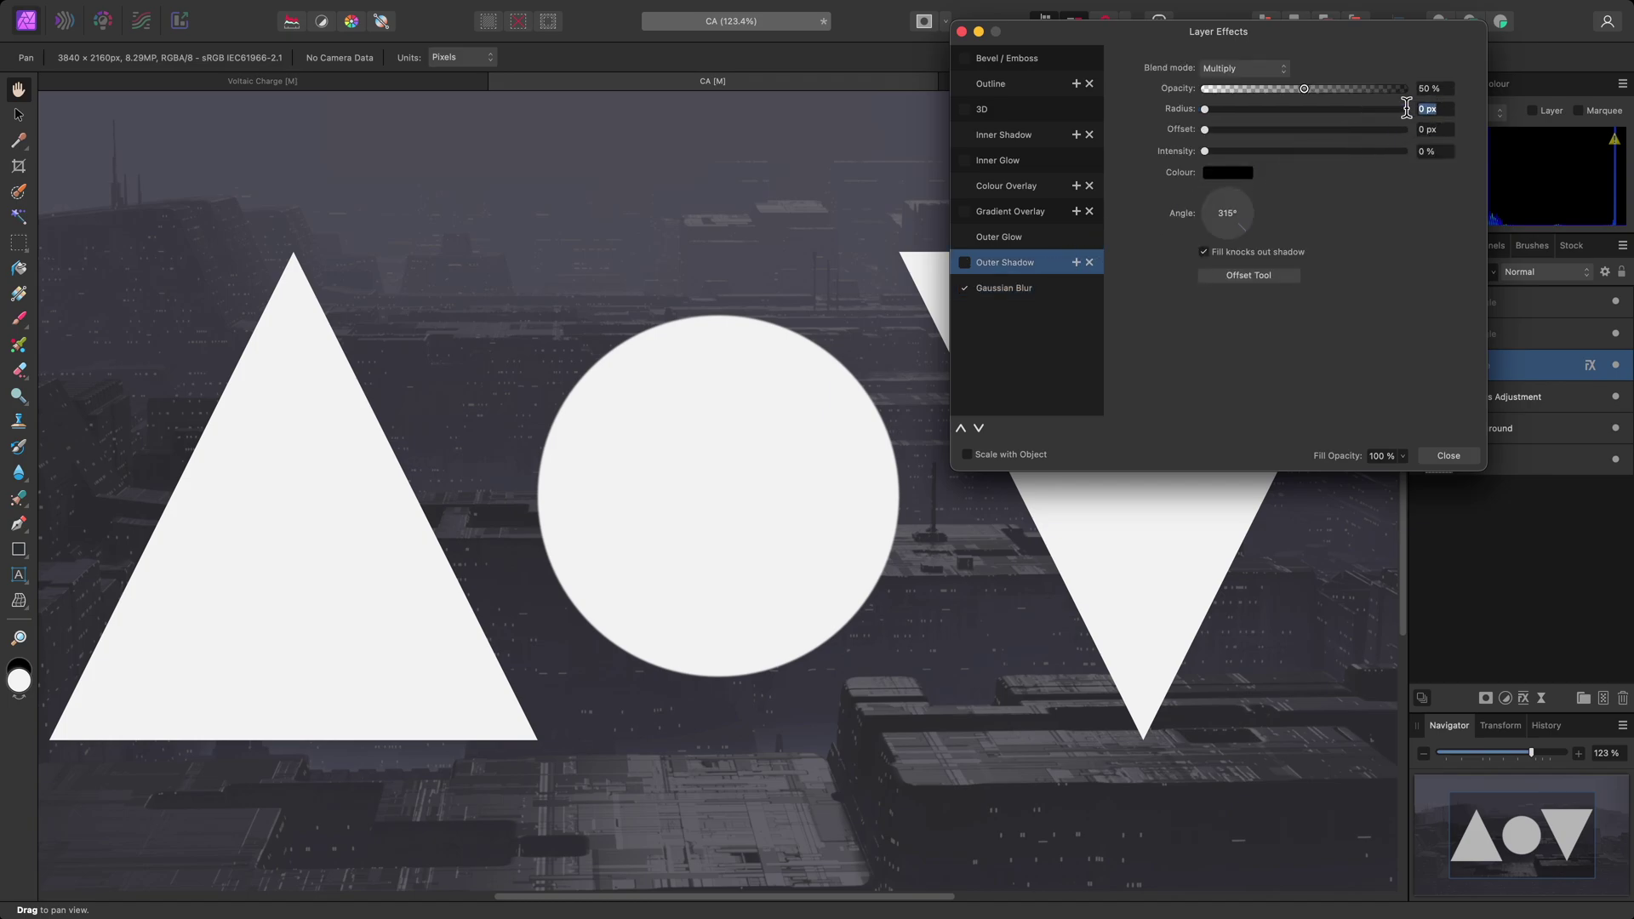
text(2)
key(Return)
drag(1239, 130, 1390, 133)
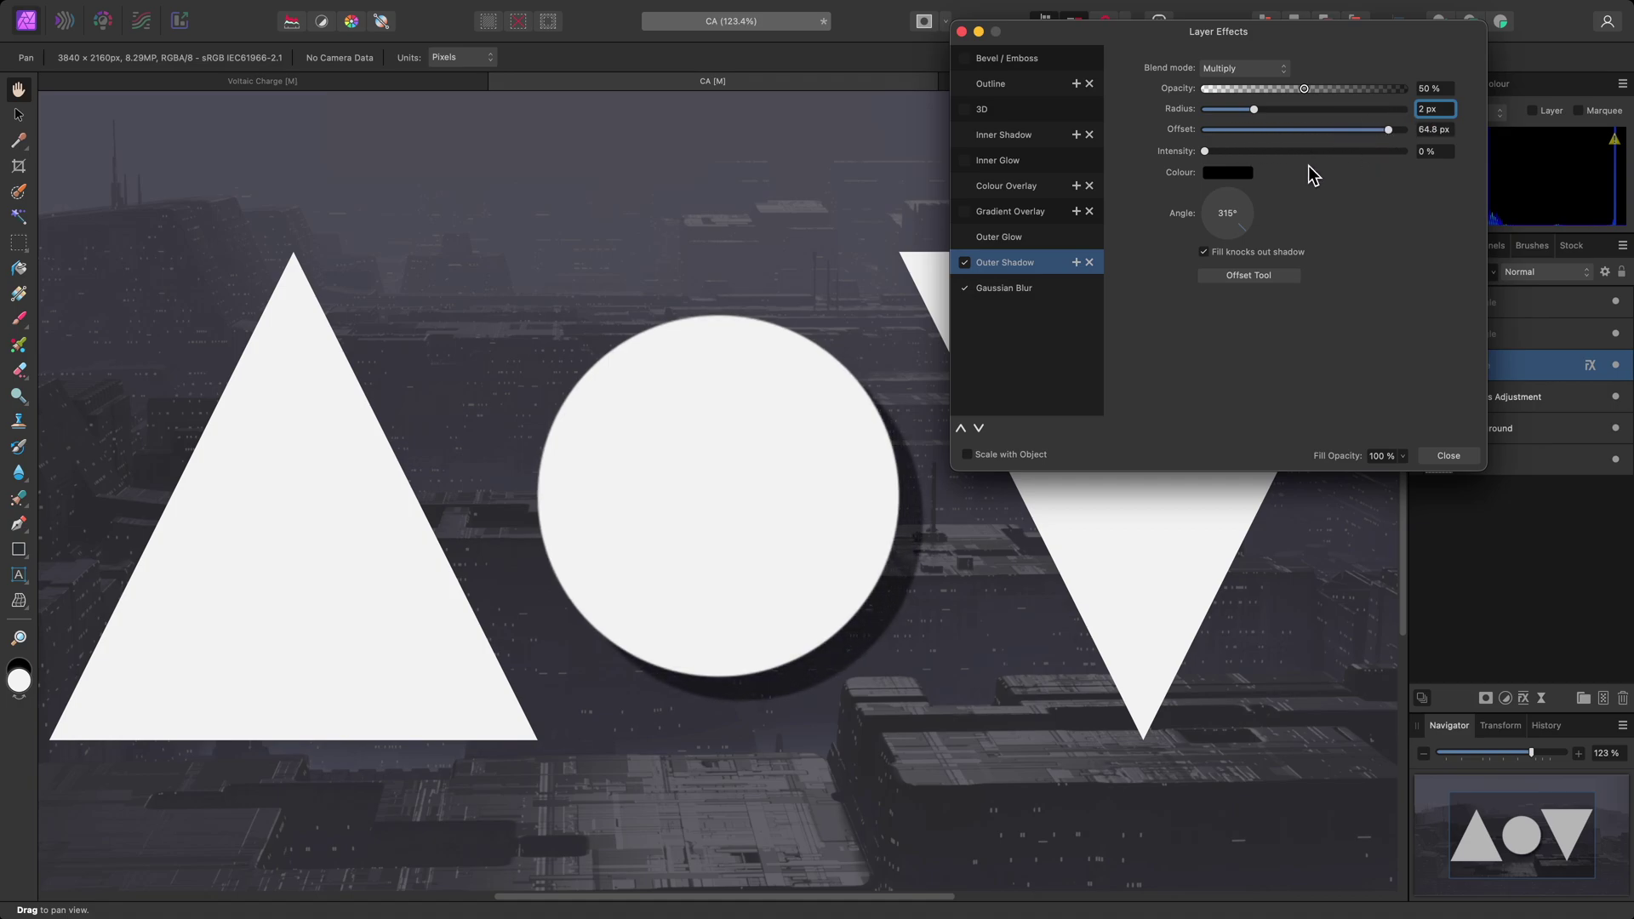
mouse_move(1240, 238)
mouse_down()
mouse_move(1212, 233)
mouse_move(1228, 238)
mouse_up()
key(alt)
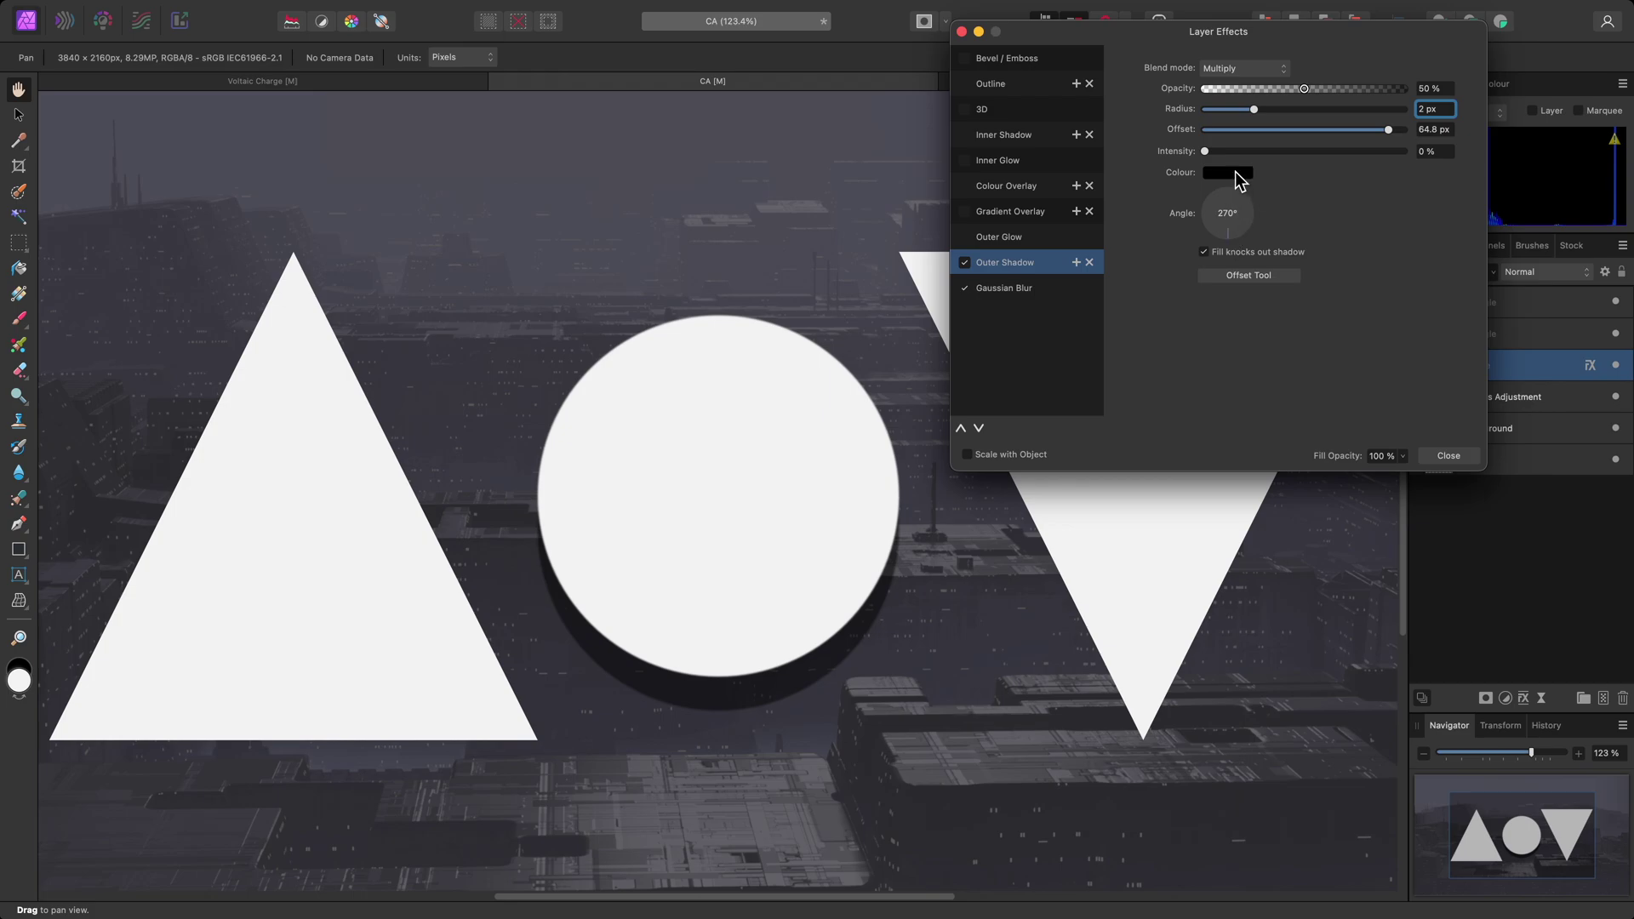
- Colour the circle's shadow cyan 00FBFF and set its blend mode to Hard Light
click(1234, 171)
click(1226, 315)
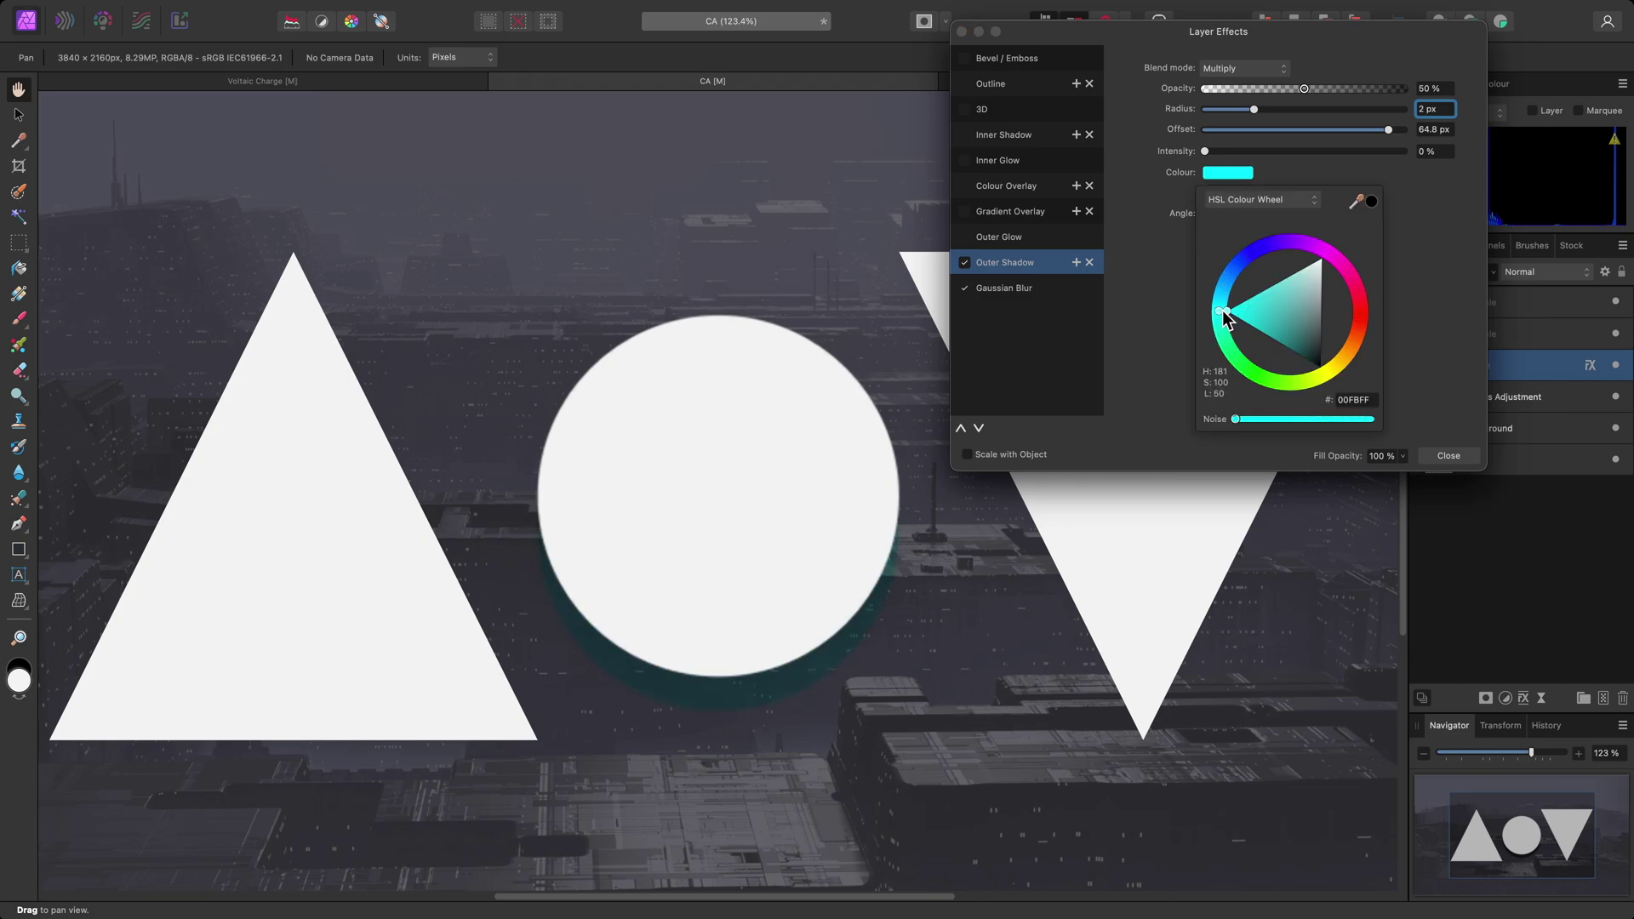
click(1258, 68)
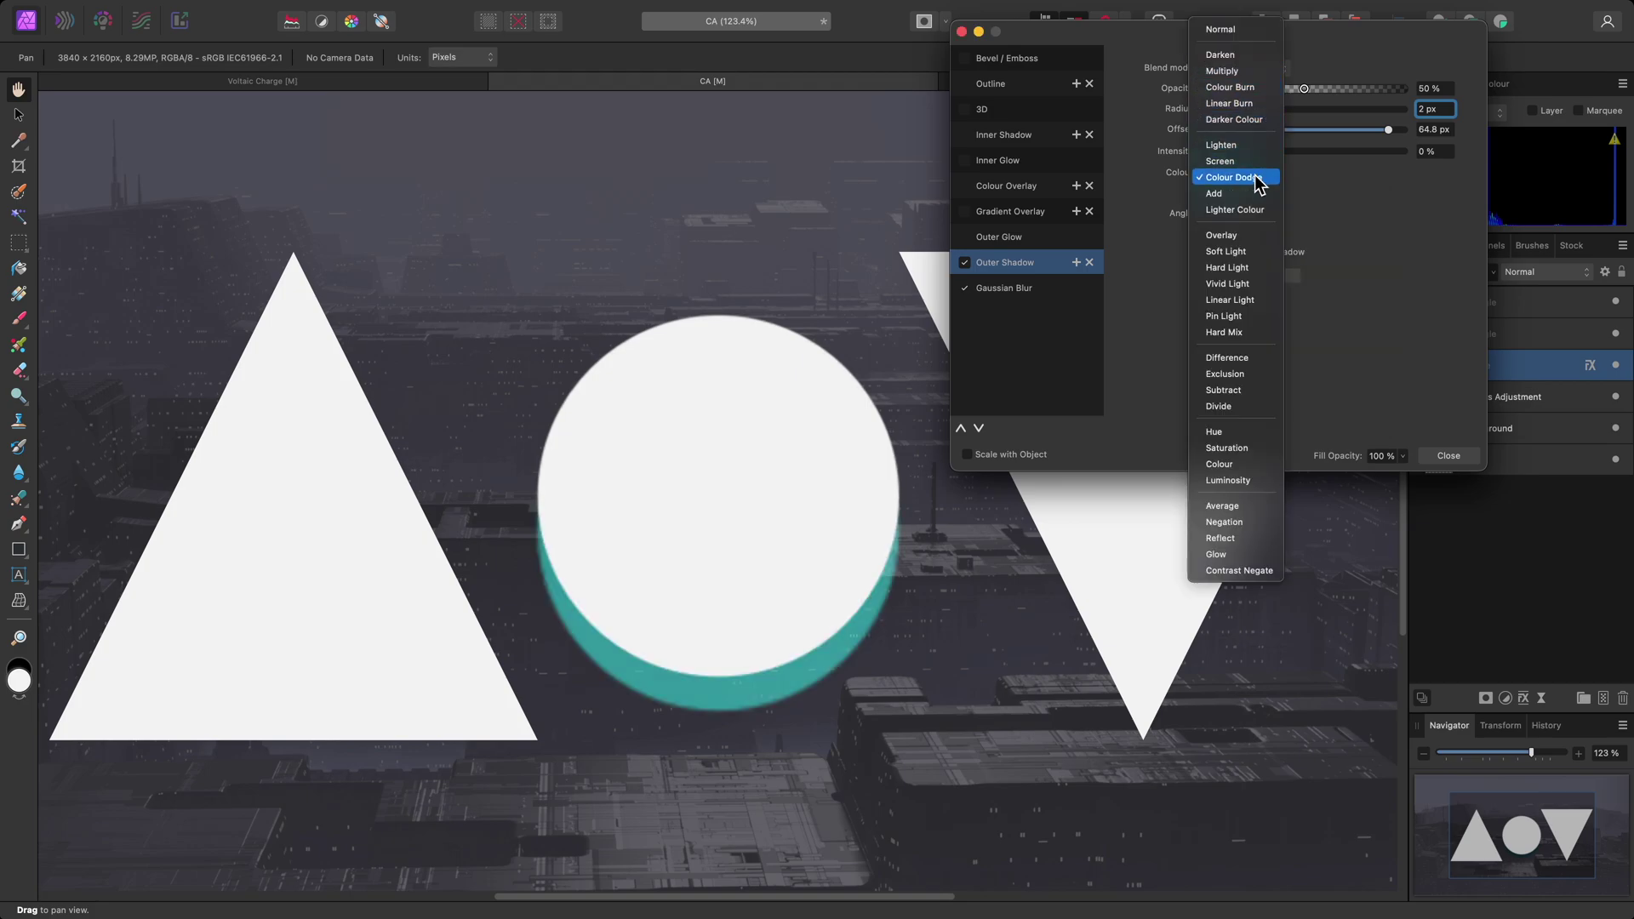
click(1257, 269)
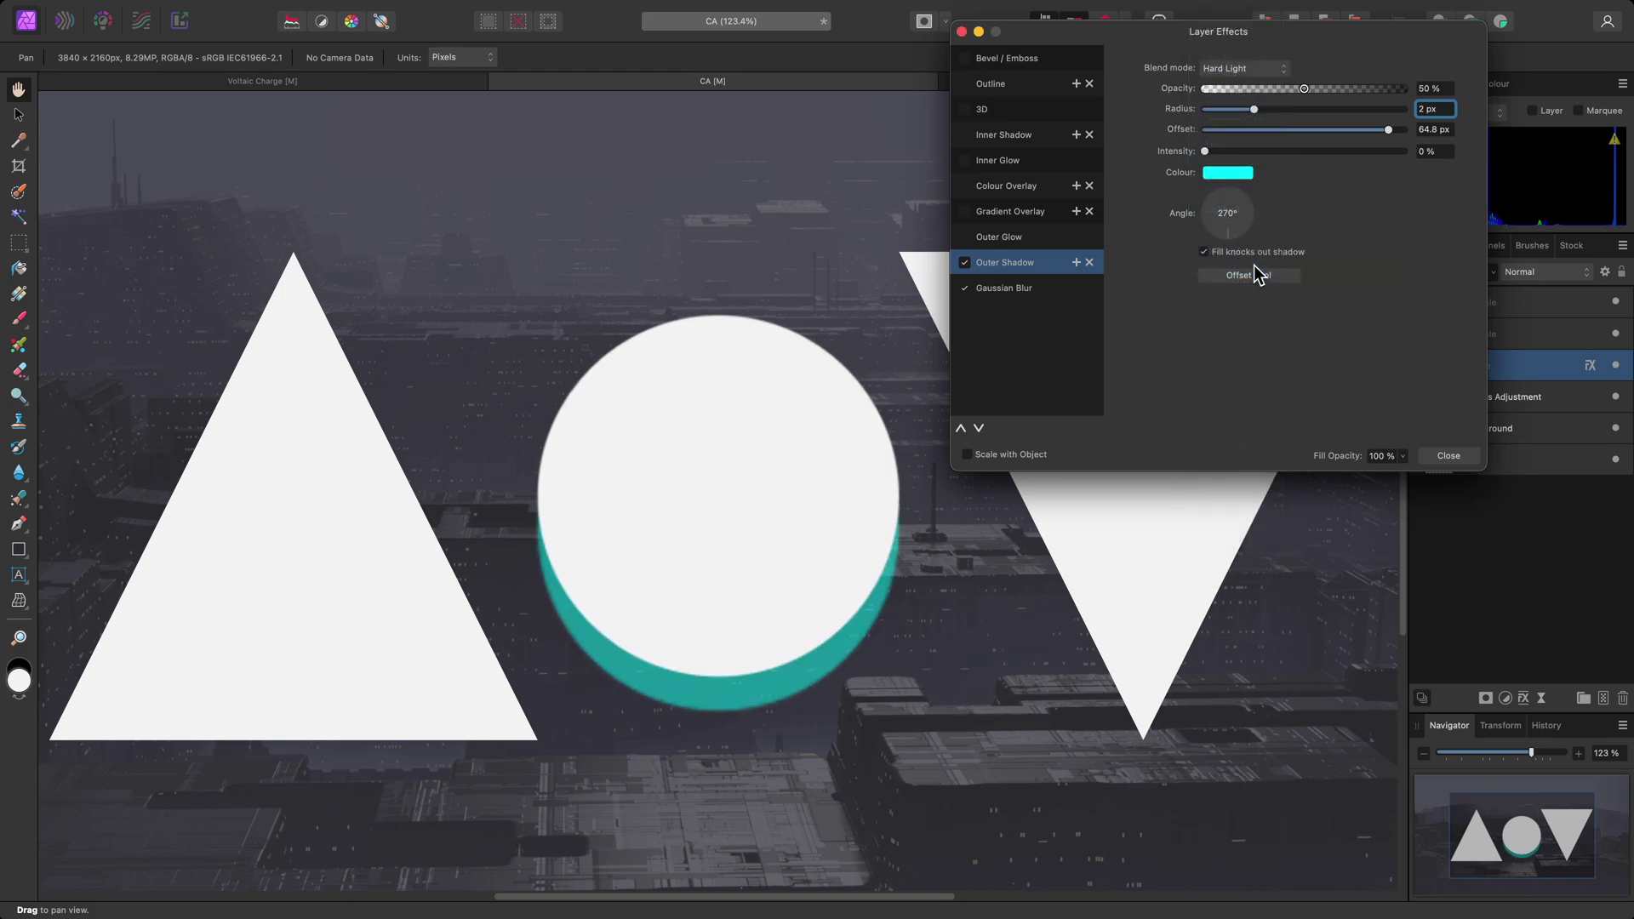
- Add a second red outer shadow to the circle at 230° with 47.4 px offset
click(1077, 264)
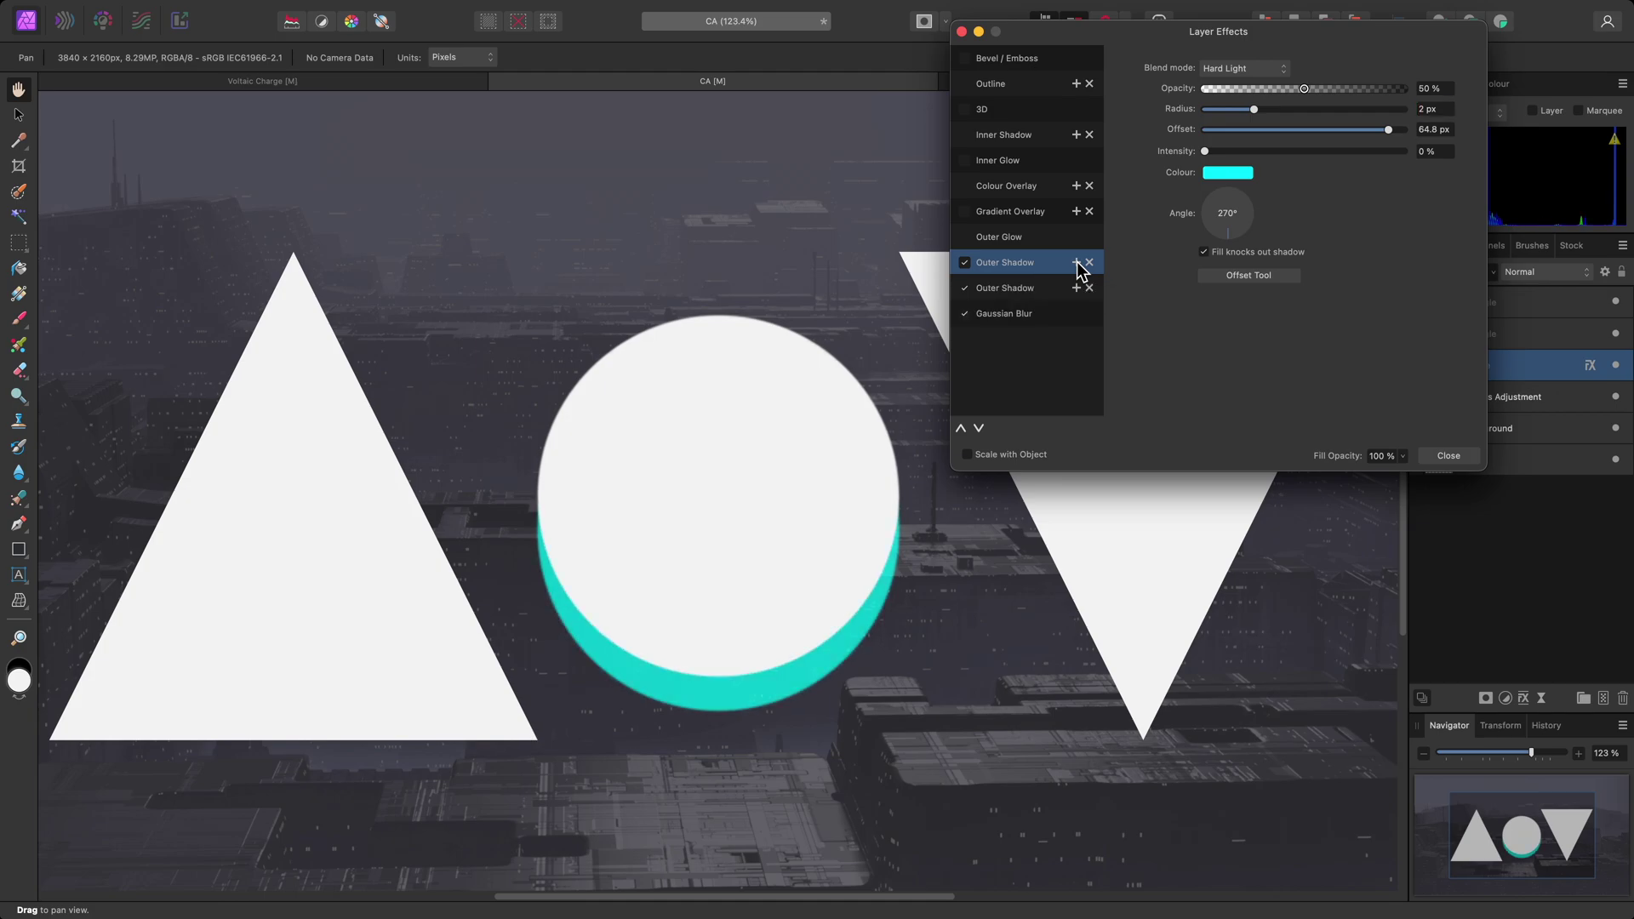
click(1226, 172)
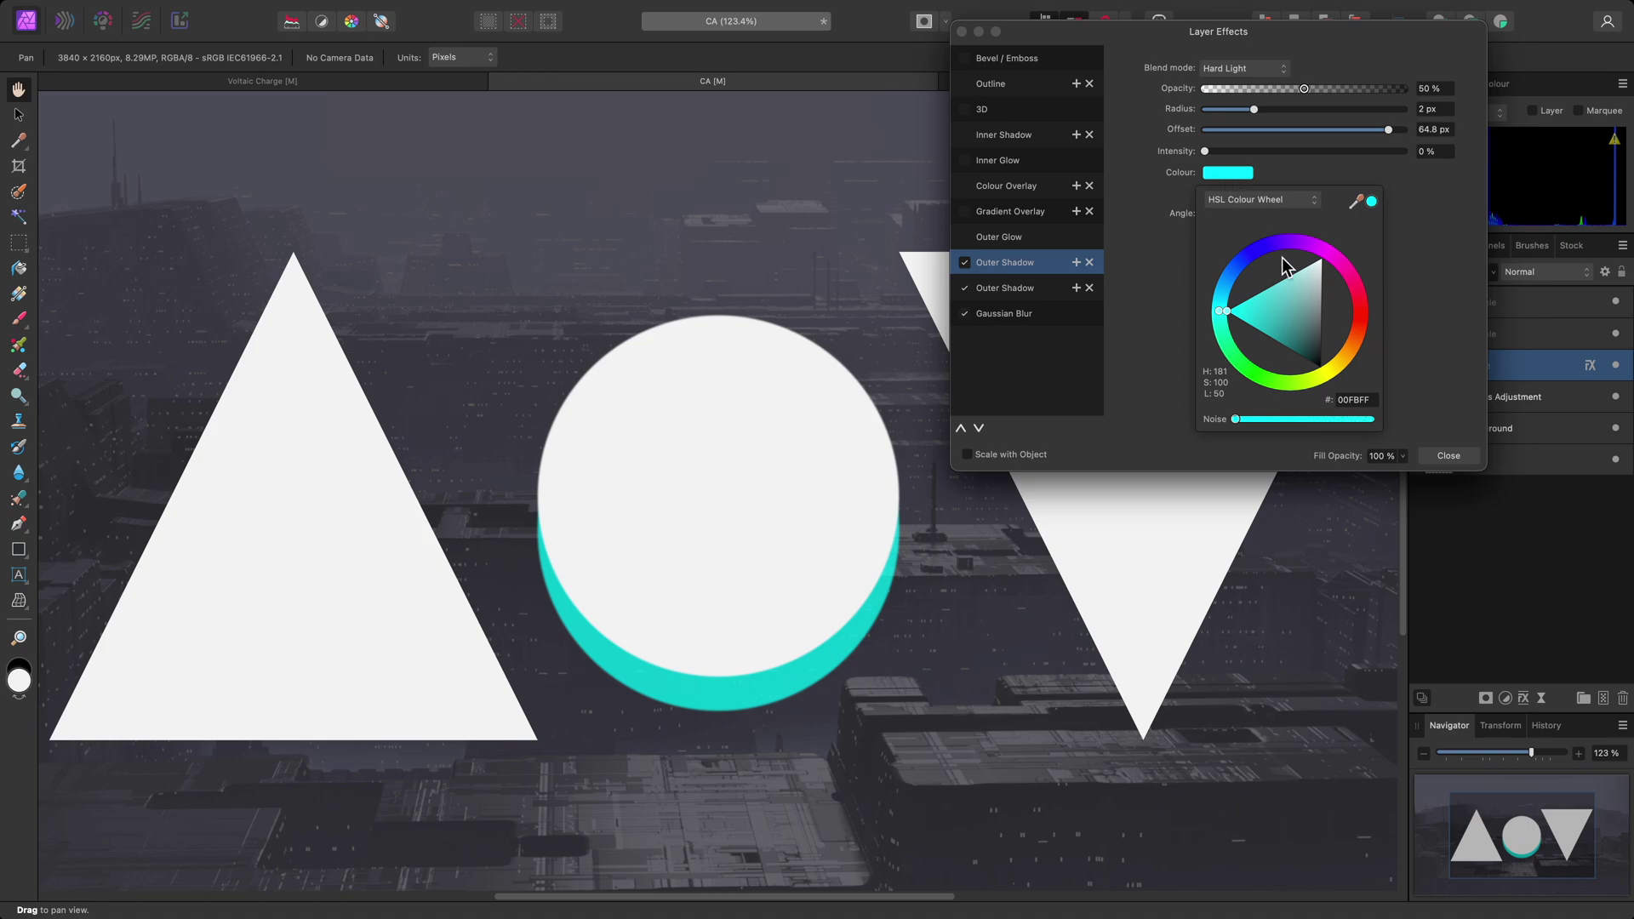
click(1359, 319)
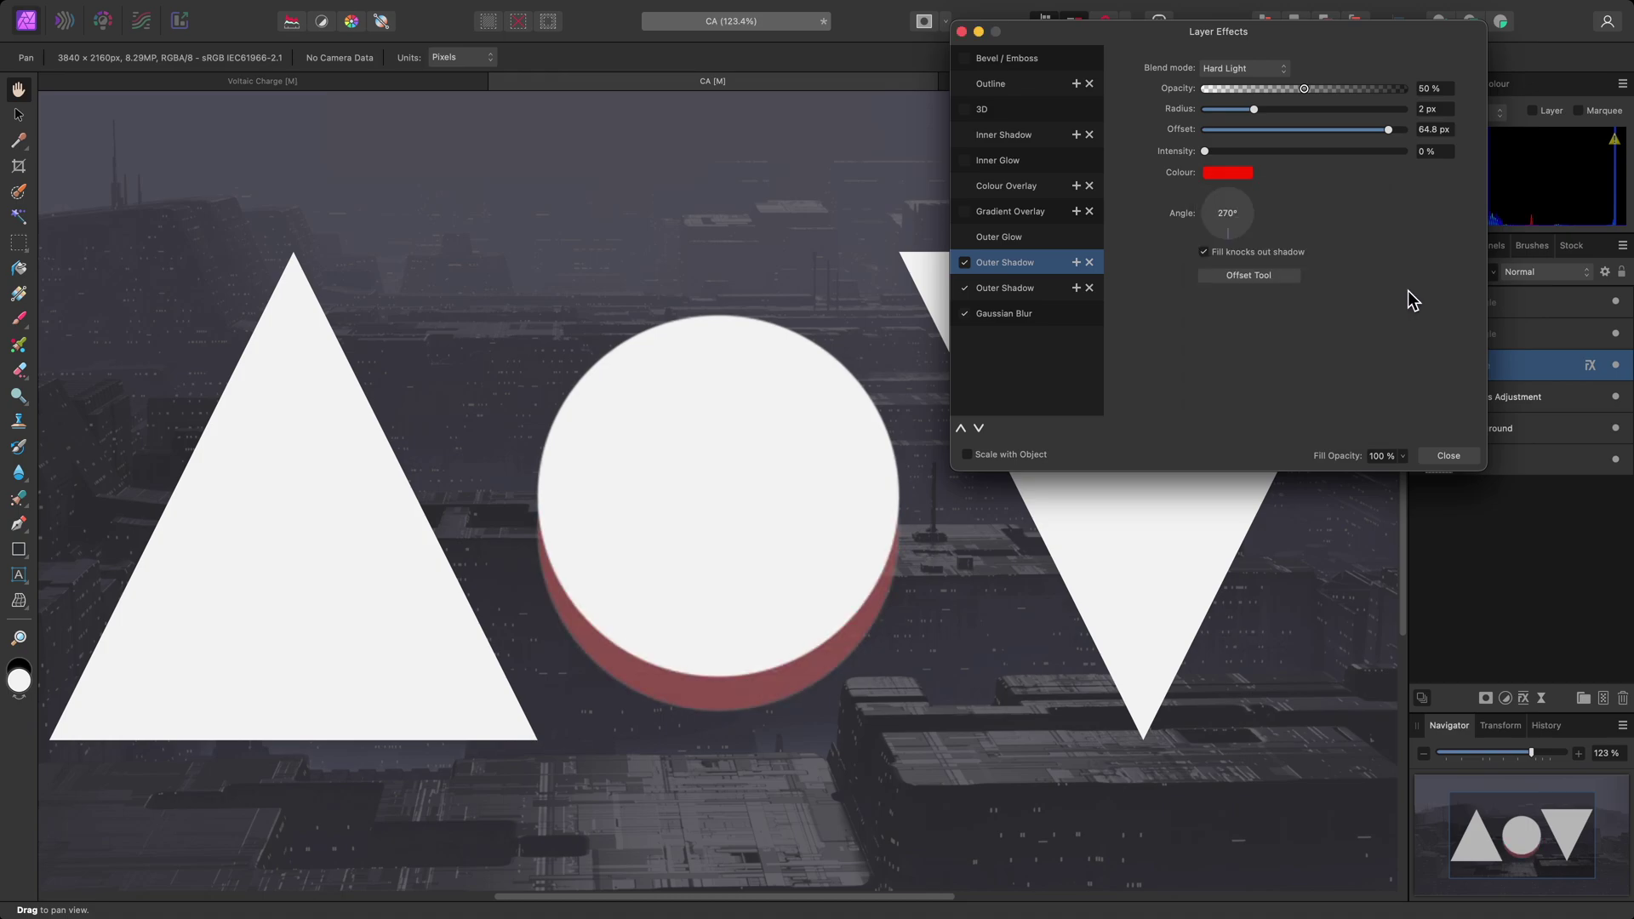
key(alt)
drag(1228, 239, 1211, 232)
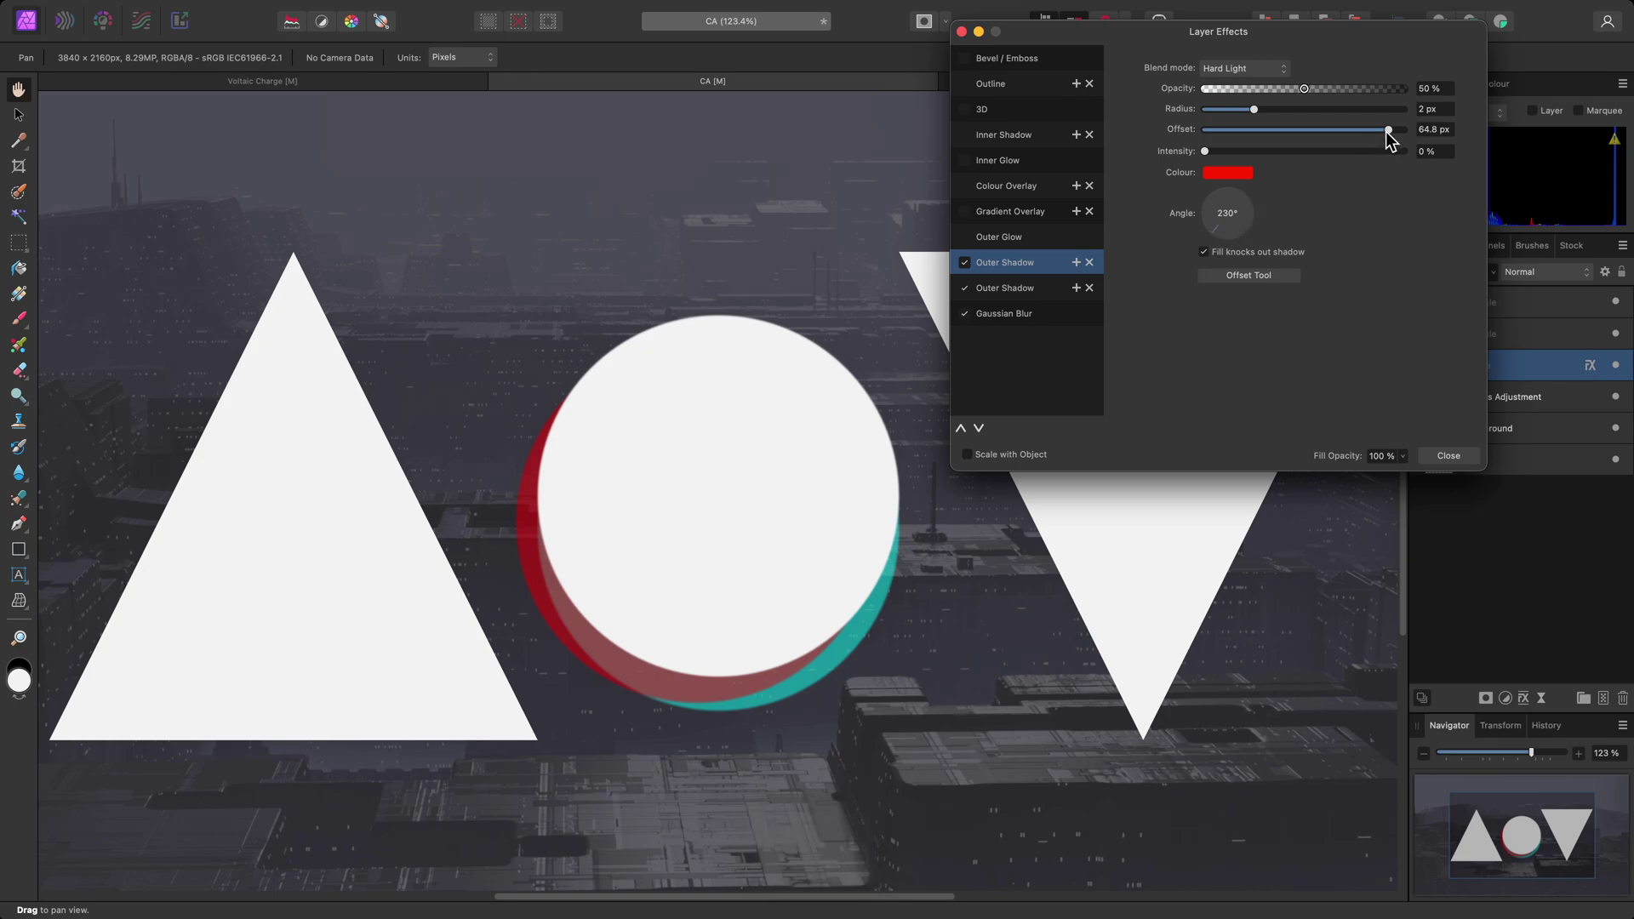
drag(1387, 130, 1375, 130)
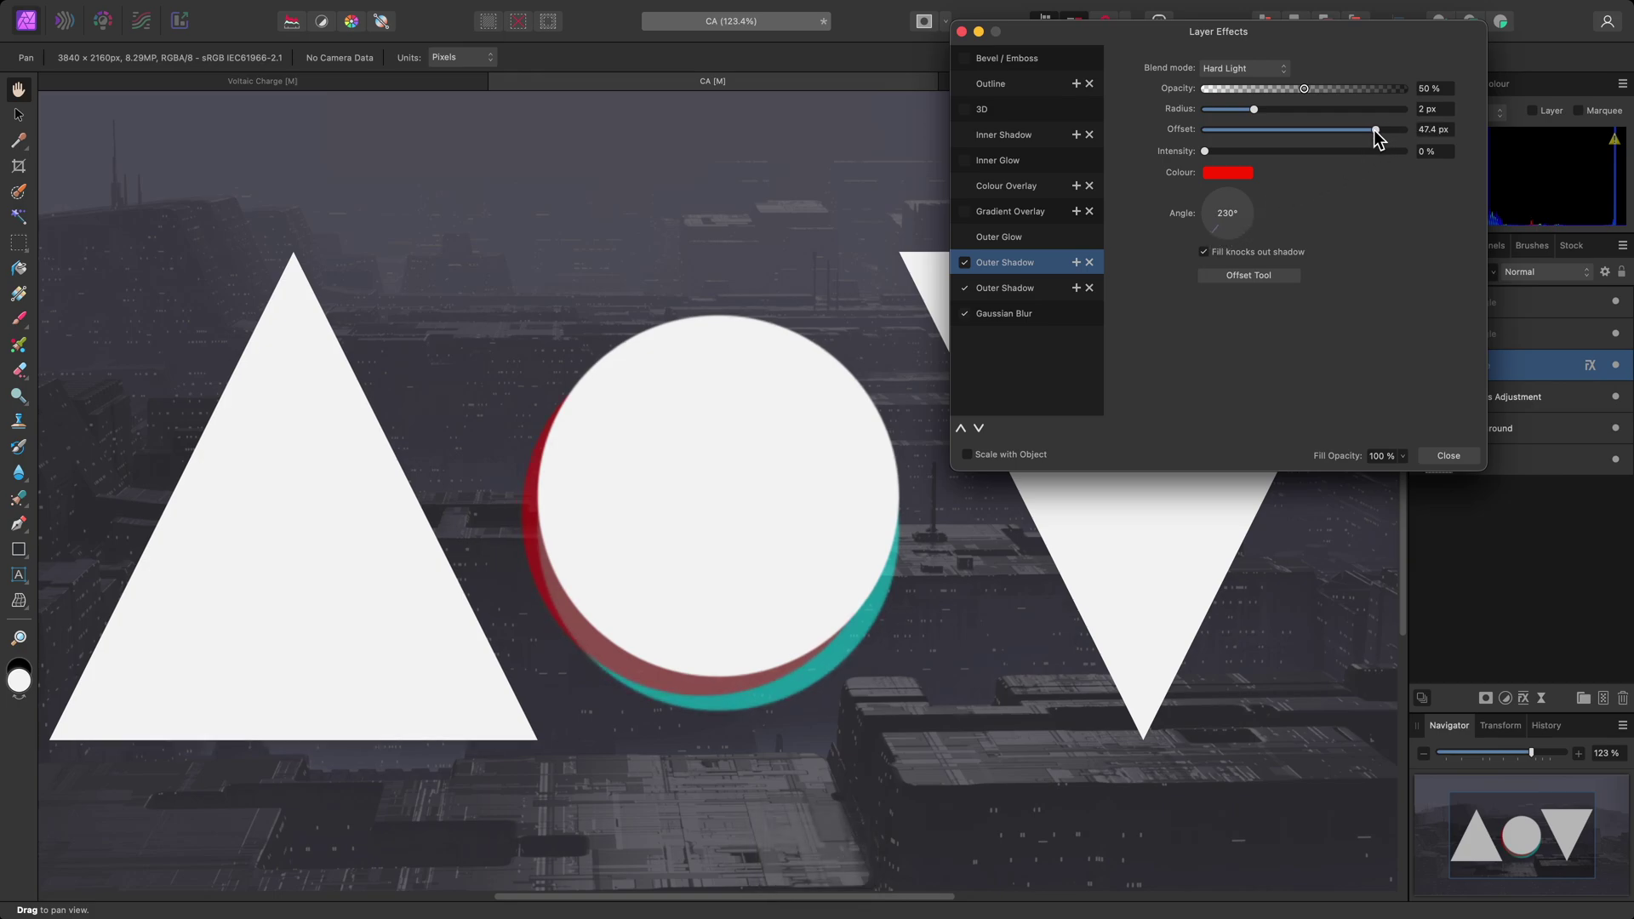
- Add a third green shadow at 52° with 32.4 px offset, then close Layer Effects
click(1076, 262)
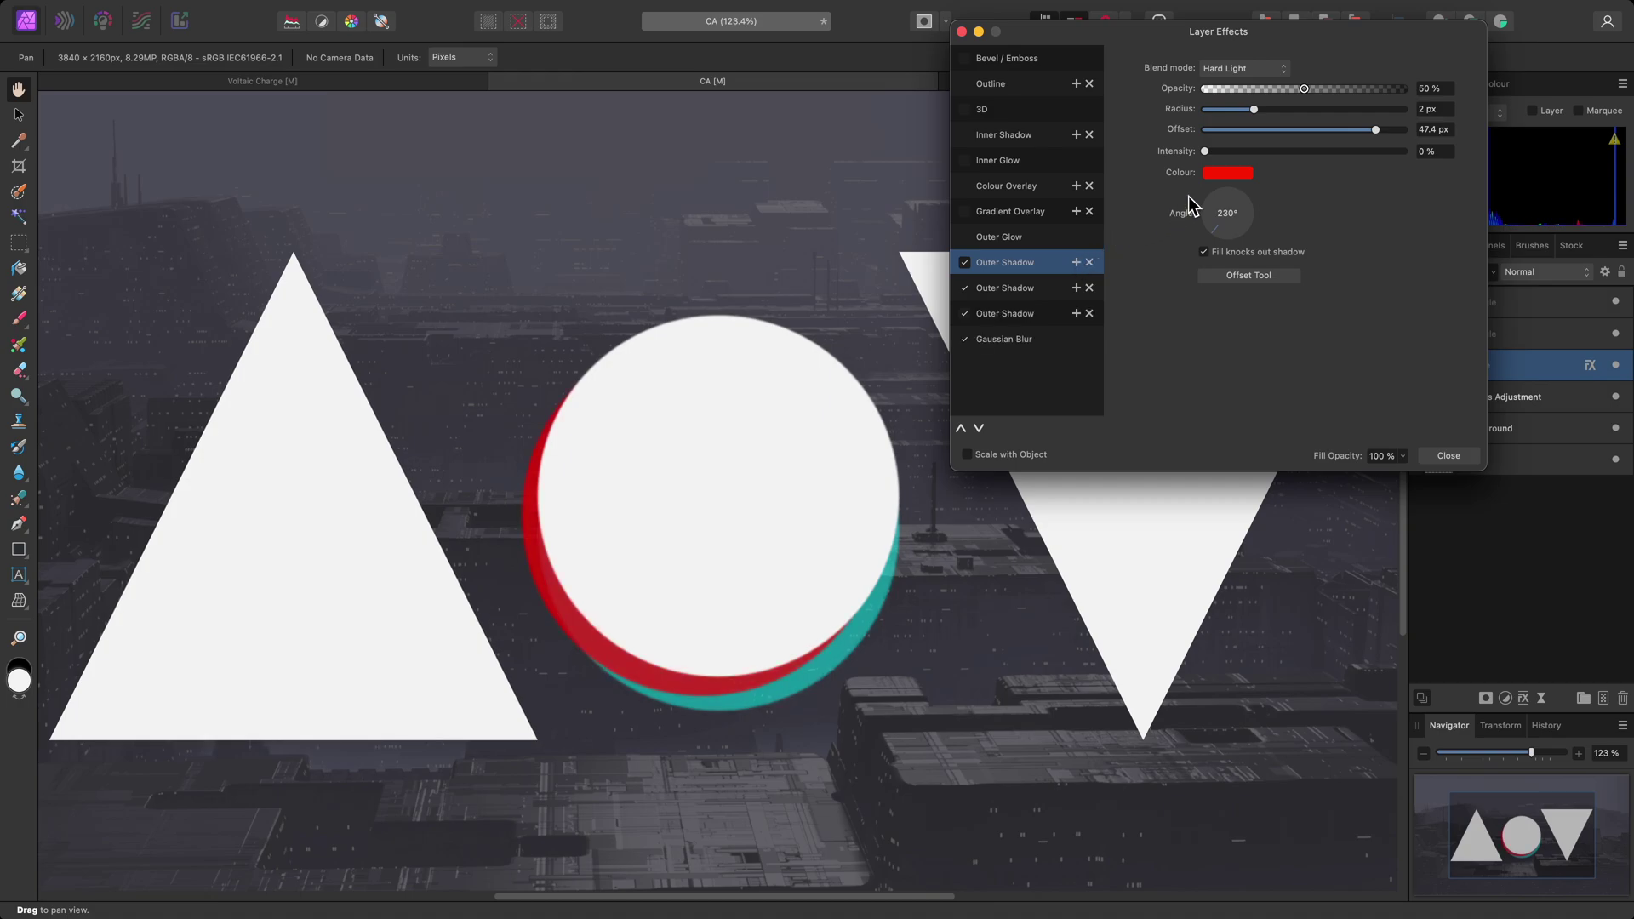
click(1227, 172)
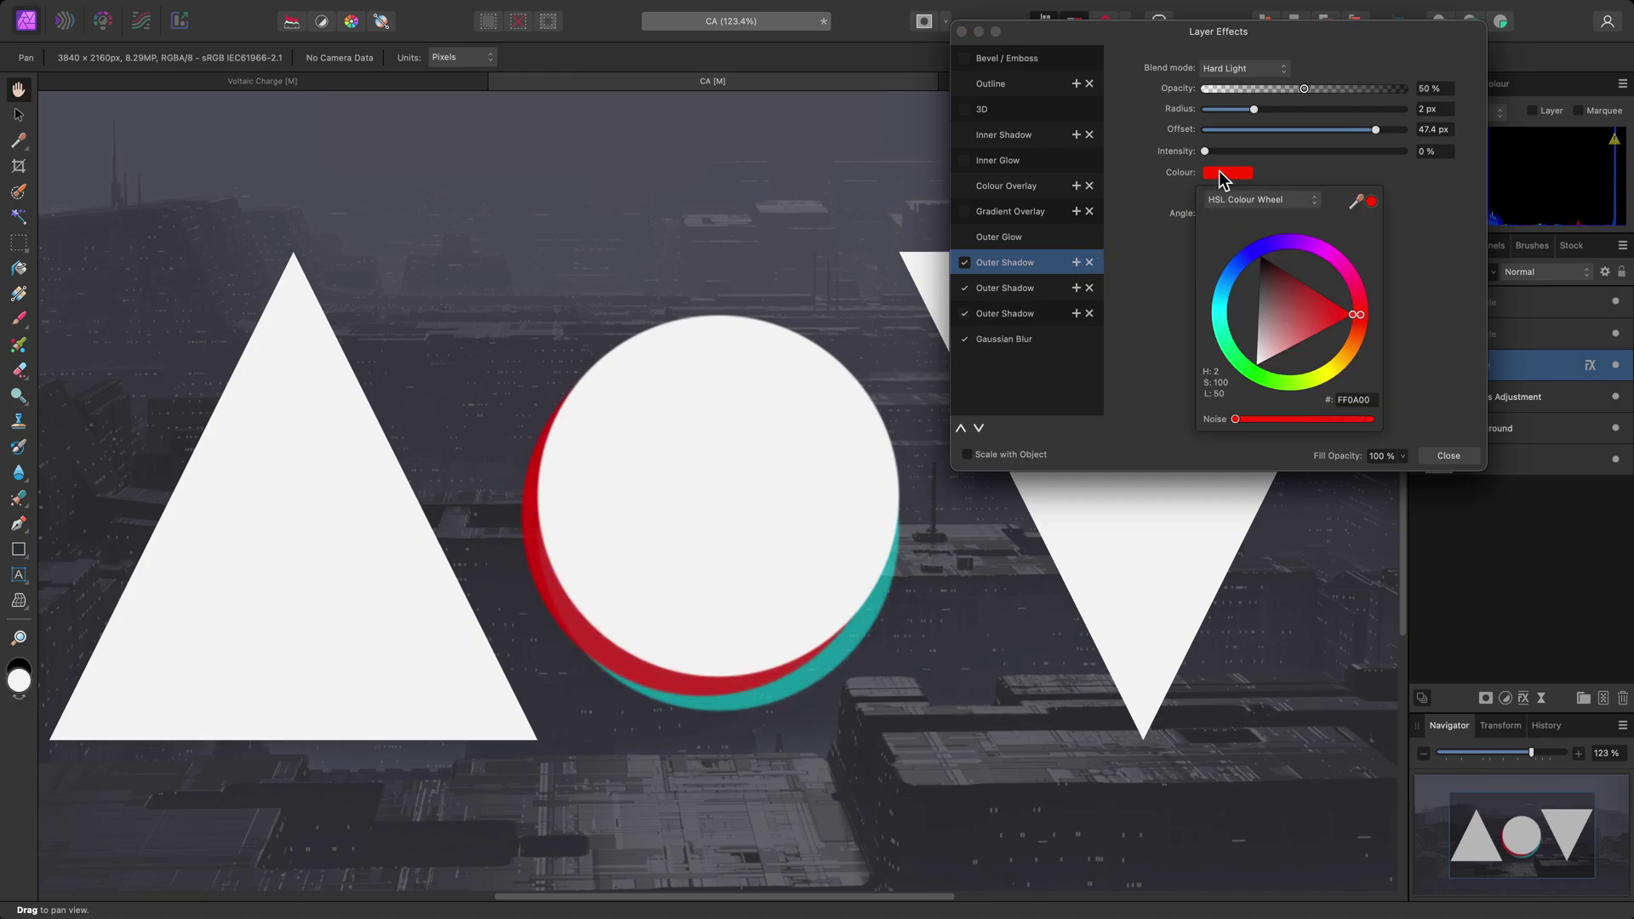
click(1247, 369)
drag(1376, 130, 1345, 148)
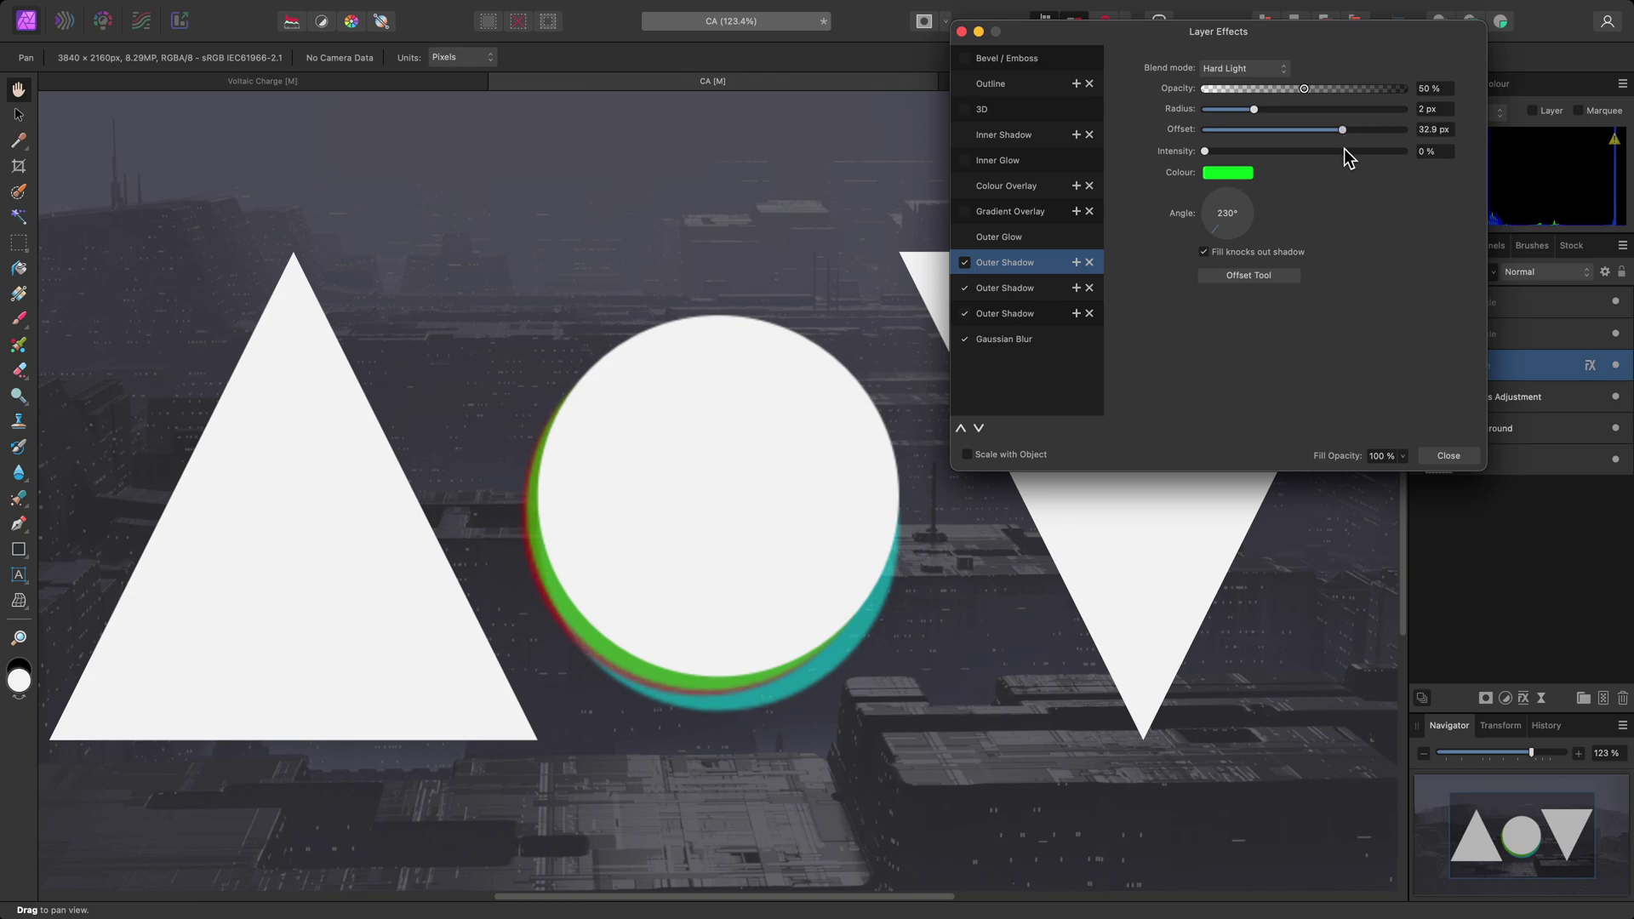
click(1211, 206)
drag(1211, 206, 1240, 204)
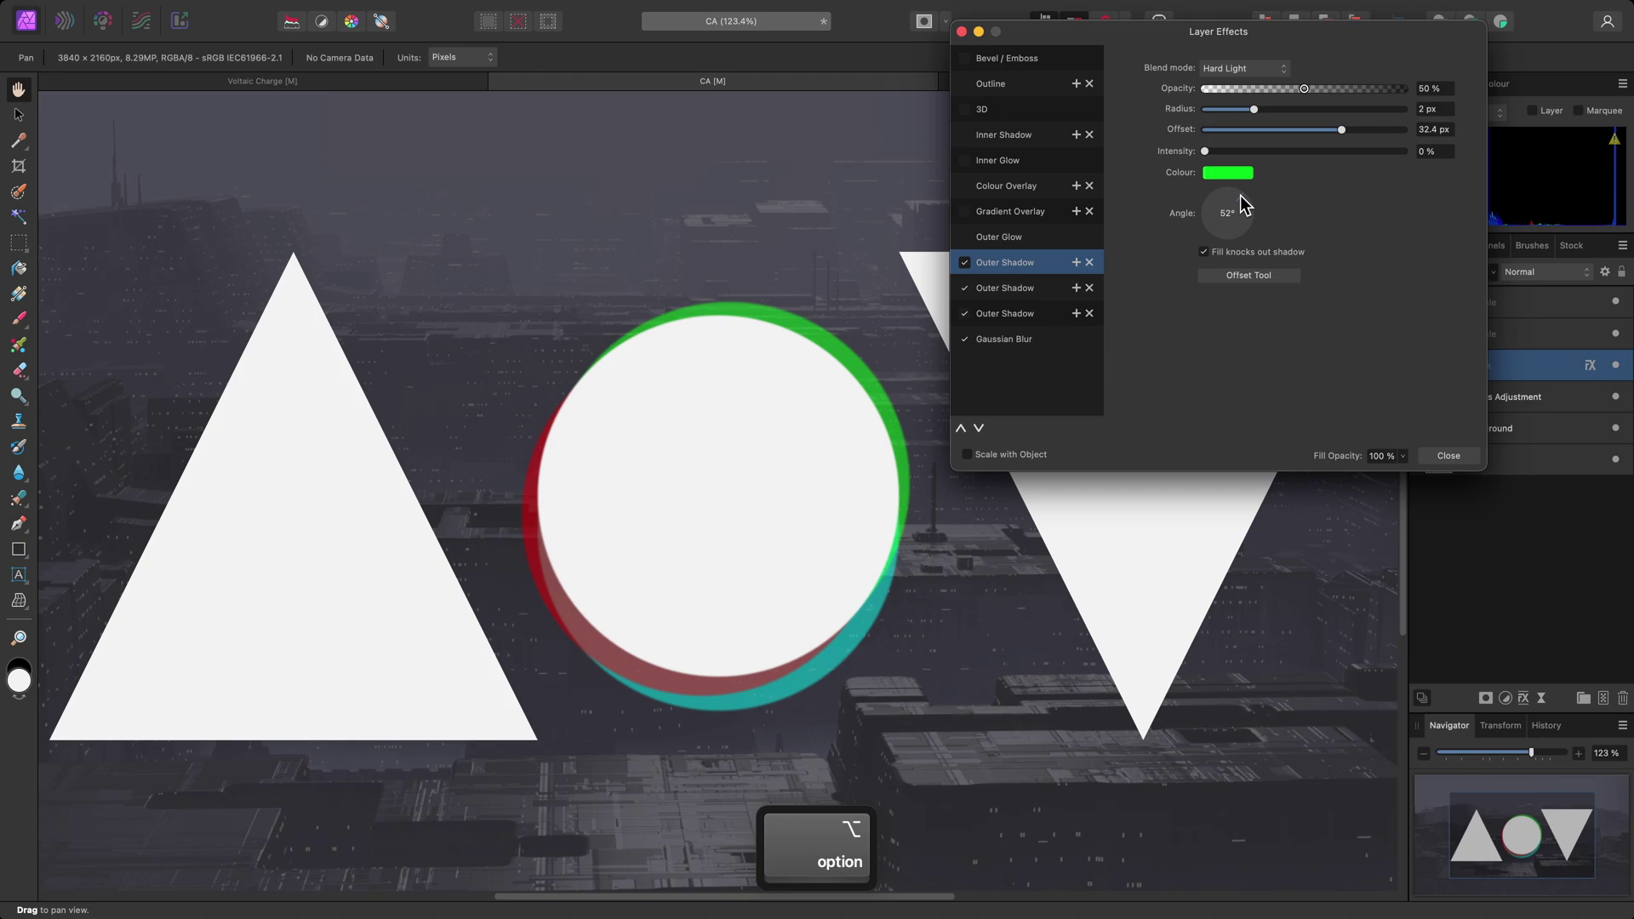
click(1447, 456)
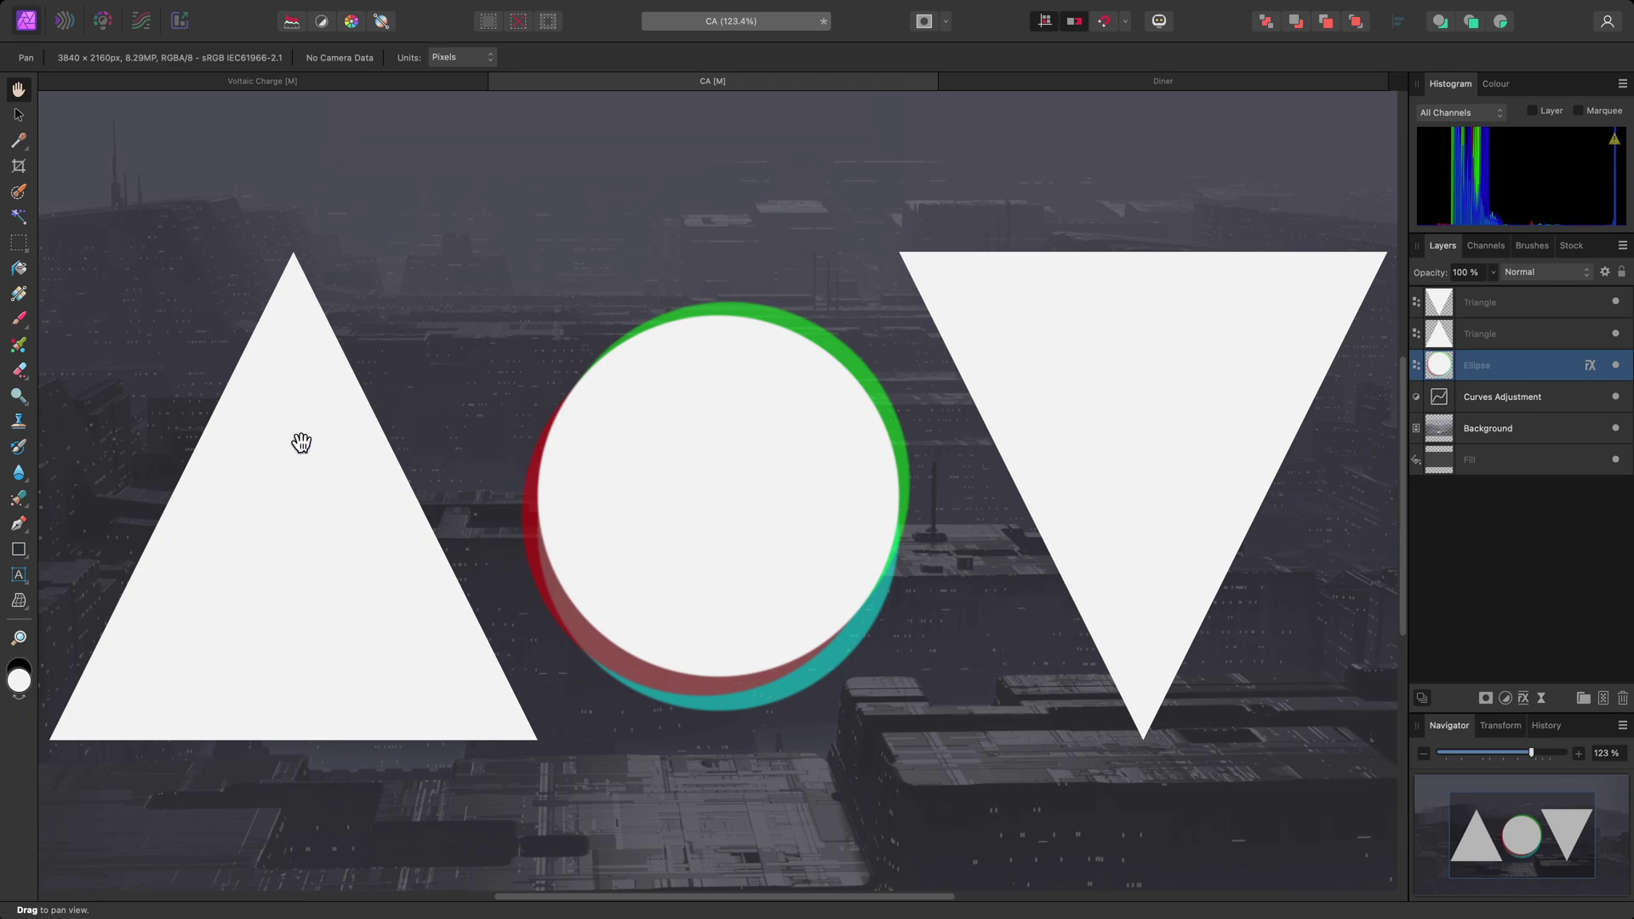
- Copy the Ellipse's red, cyan and green shadow effects onto both Triangle layers
mouse_move(357, 7)
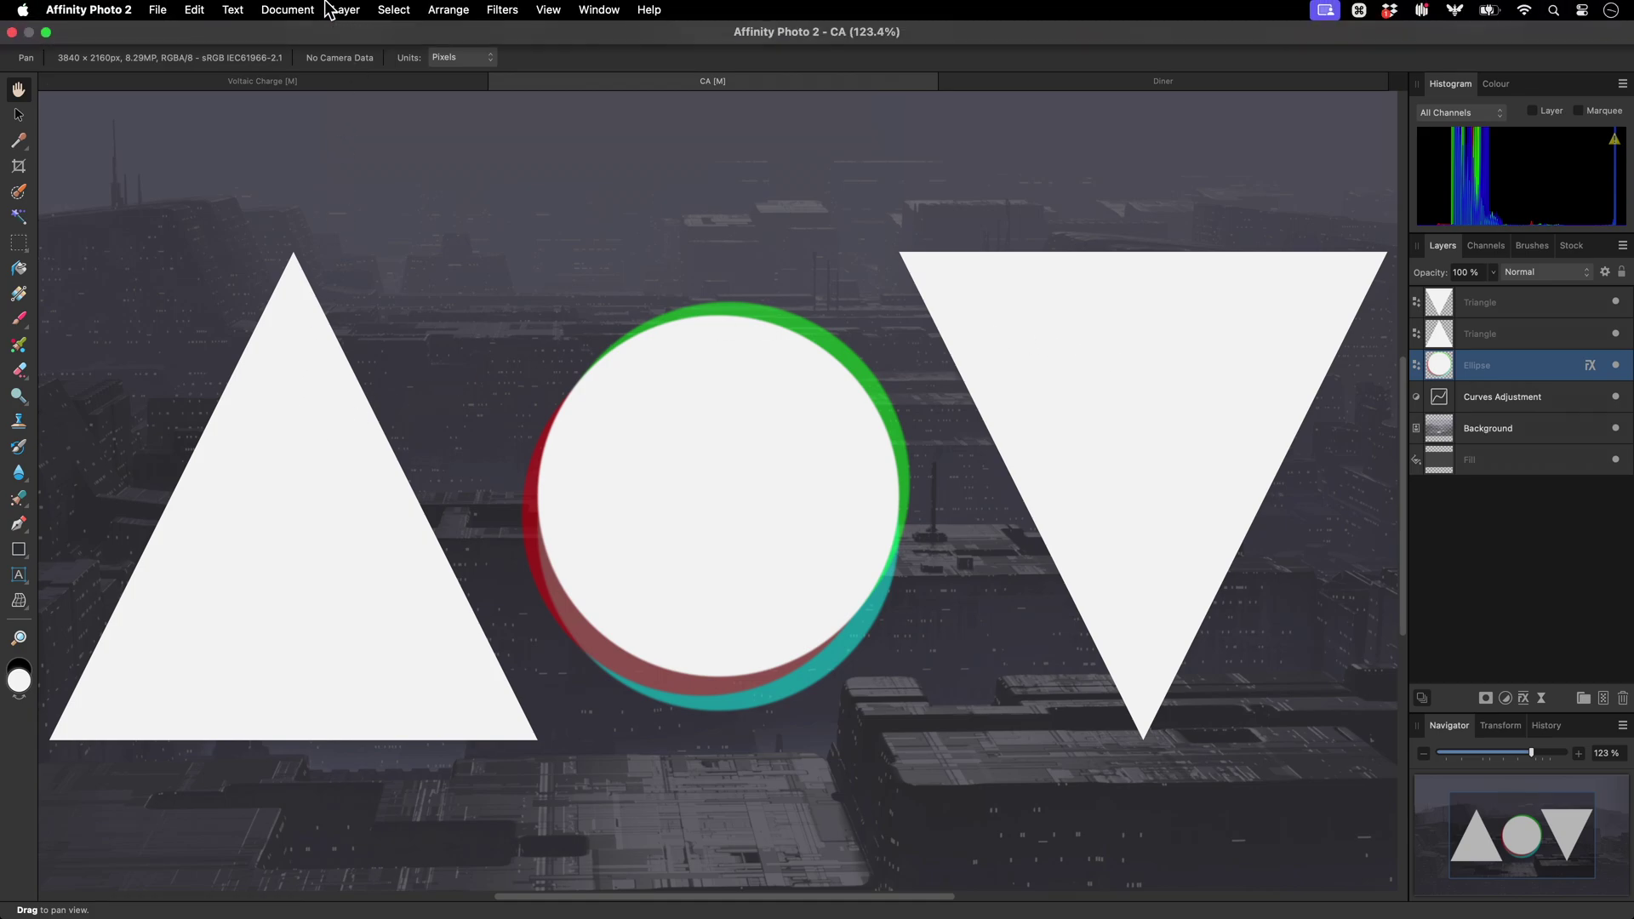
click(196, 10)
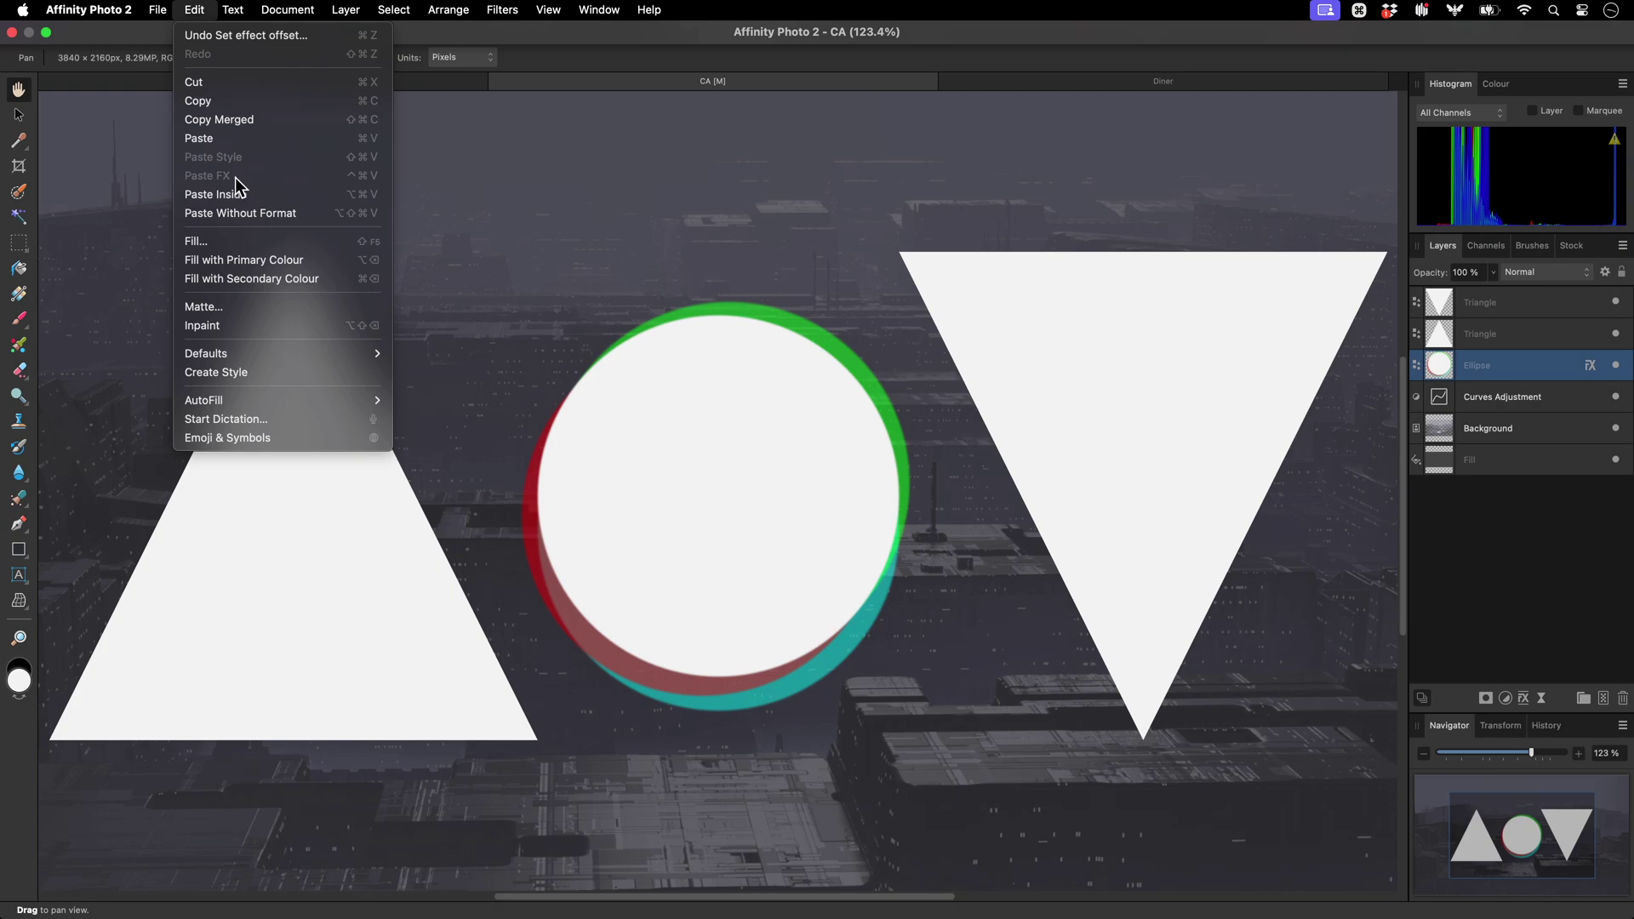
click(797, 364)
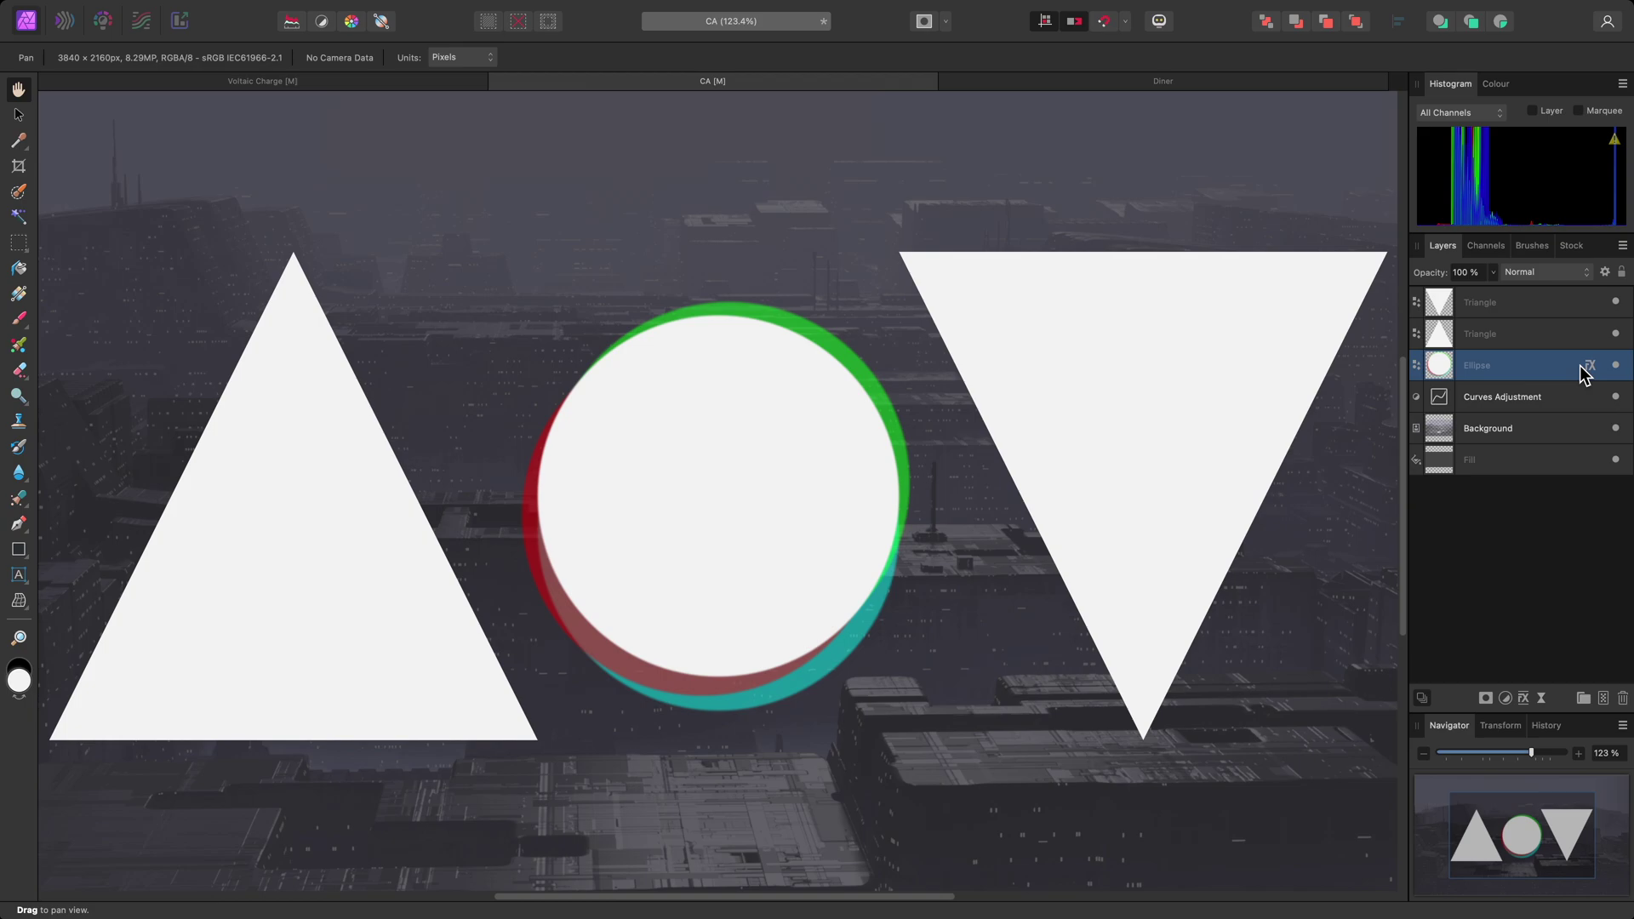
shift+click(1592, 338)
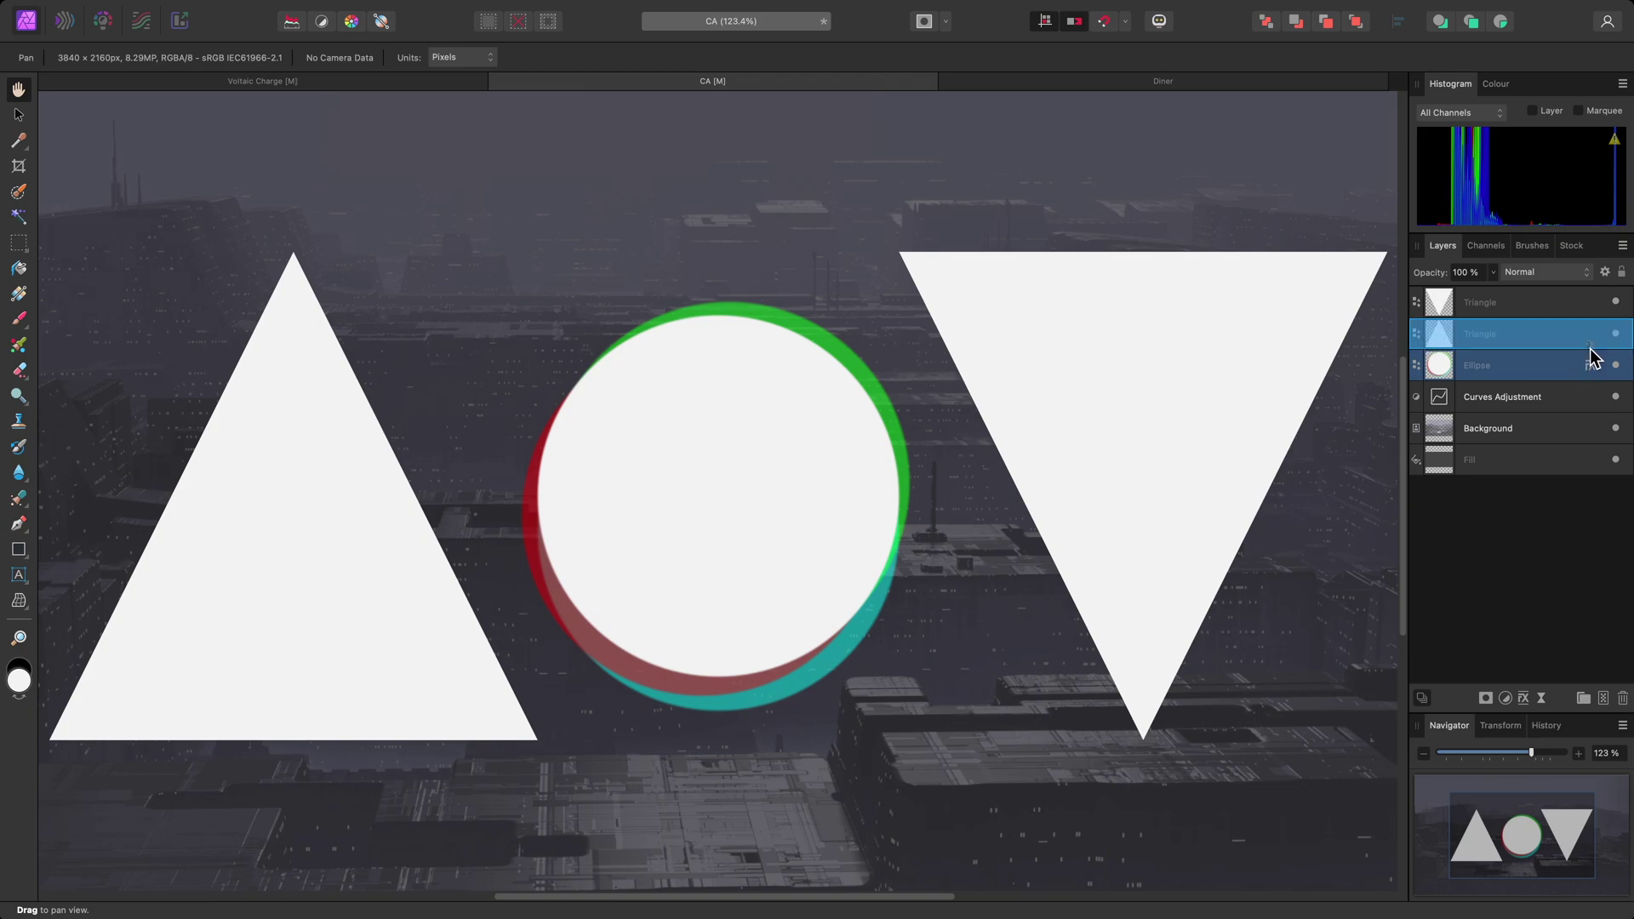
drag(1592, 338, 1591, 339)
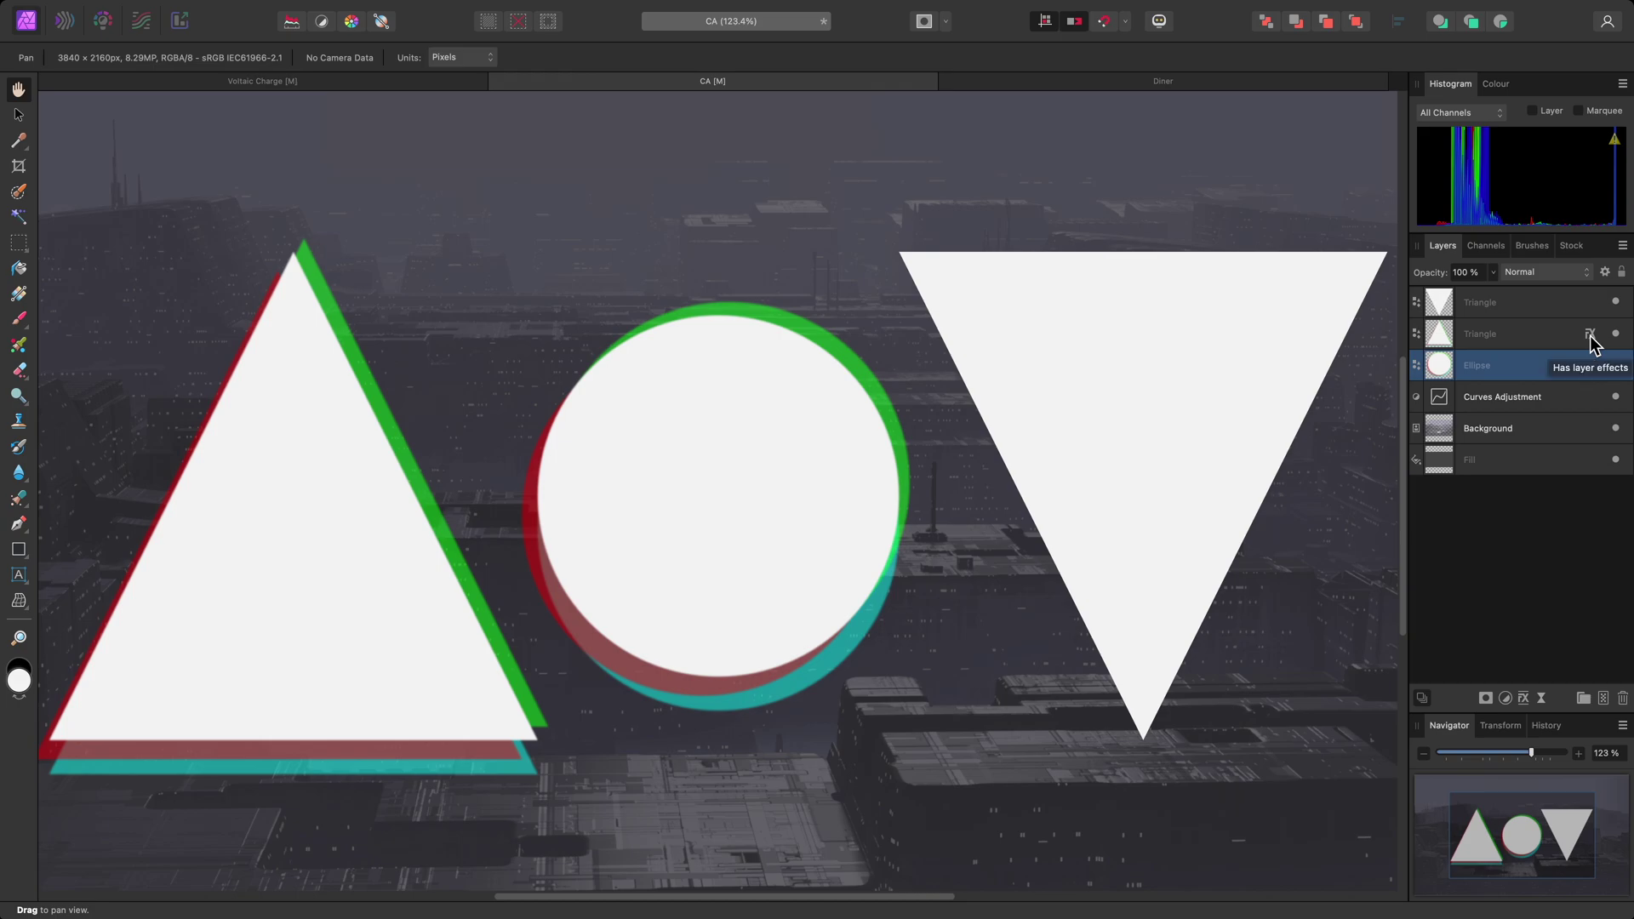
drag(1591, 344, 1592, 310)
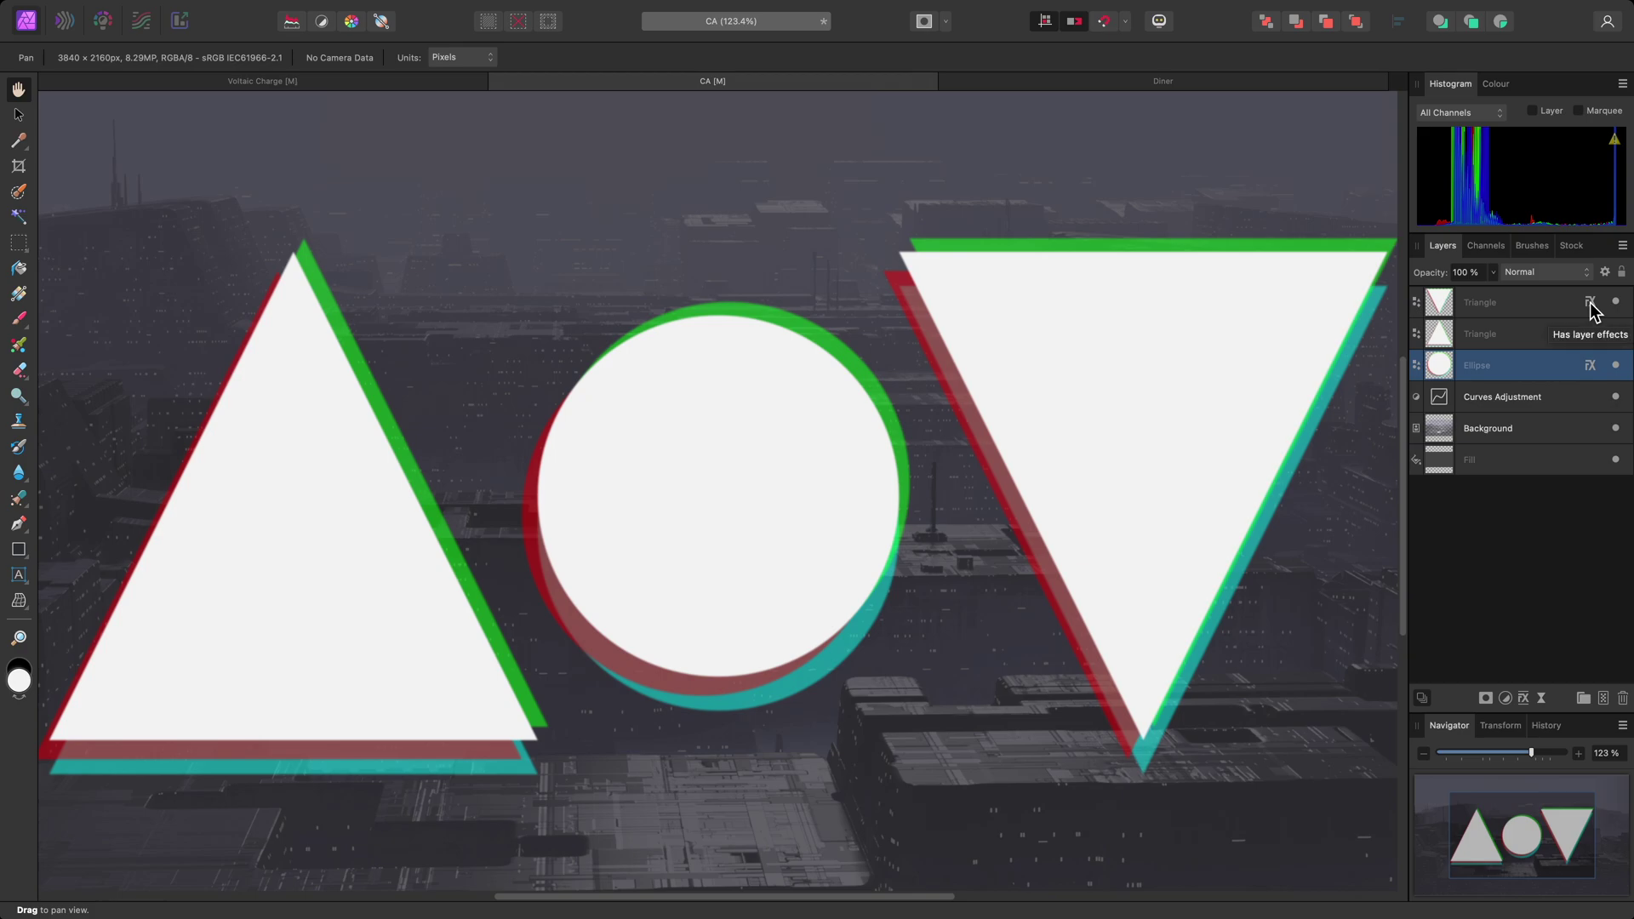
key(shift)
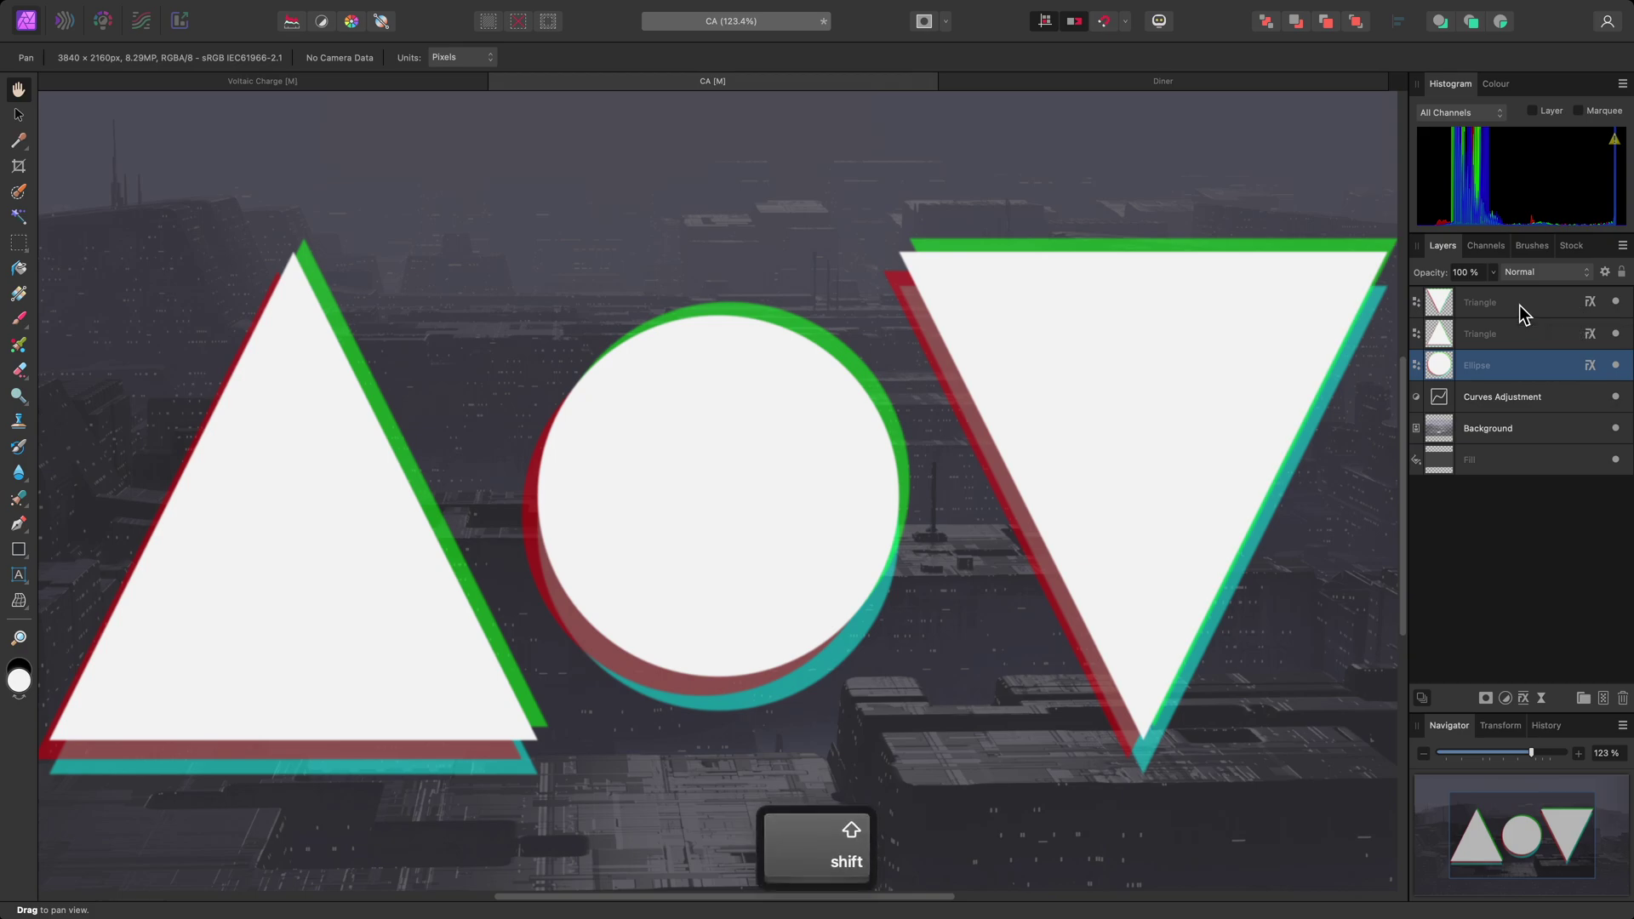
- Select the circle and both triangles and set their white fill noise to 100%
shift+click(1520, 305)
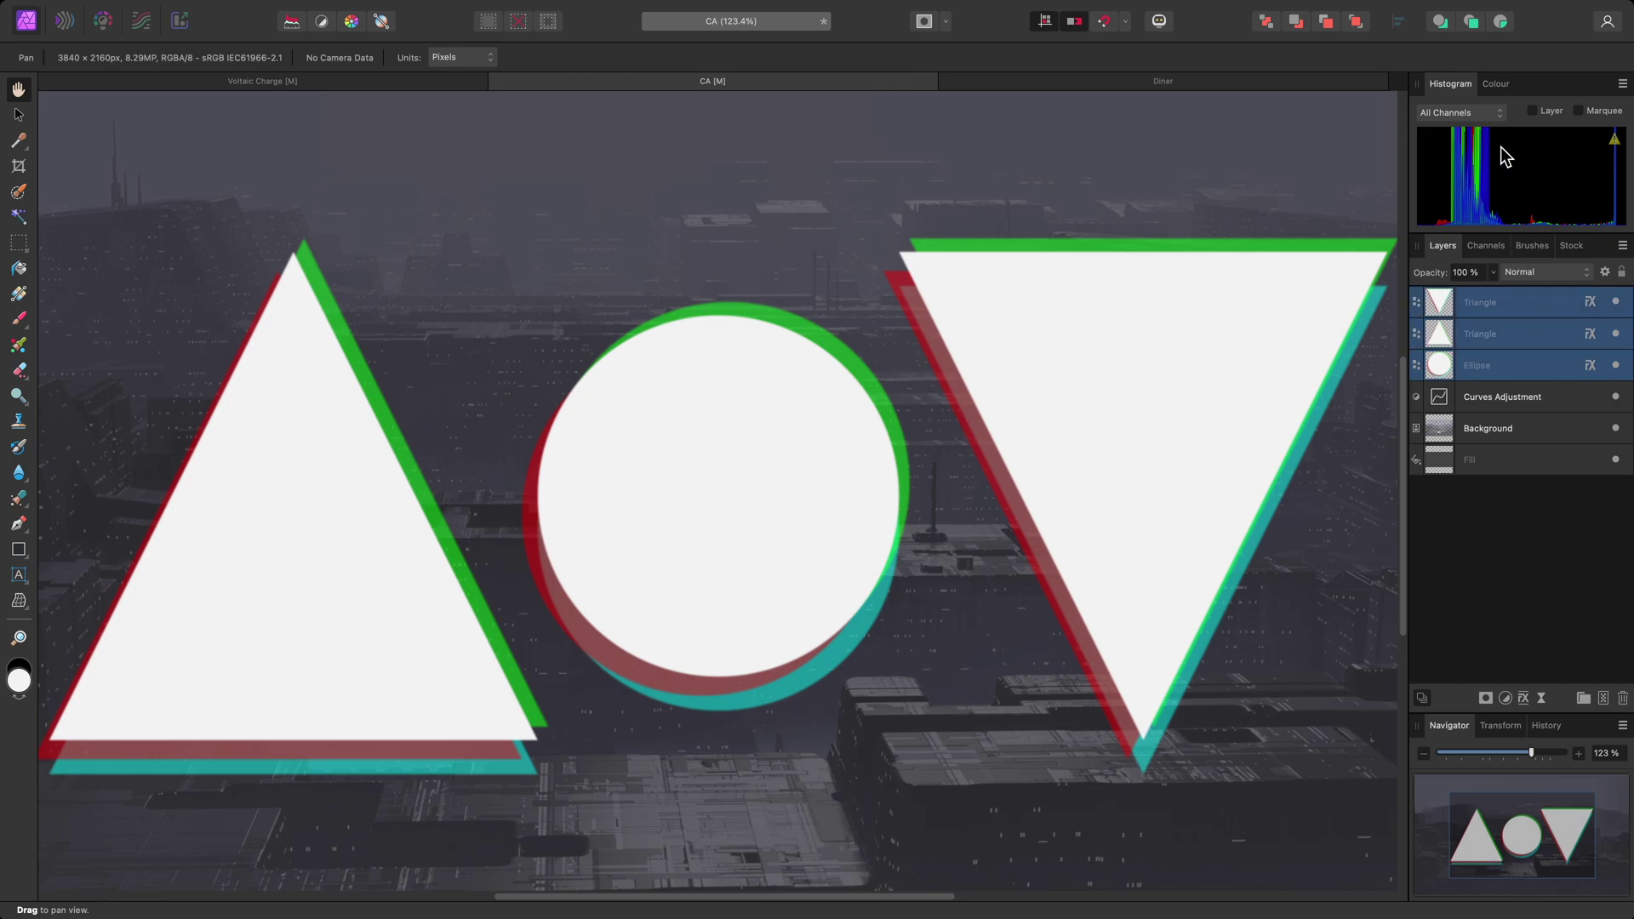
click(1495, 84)
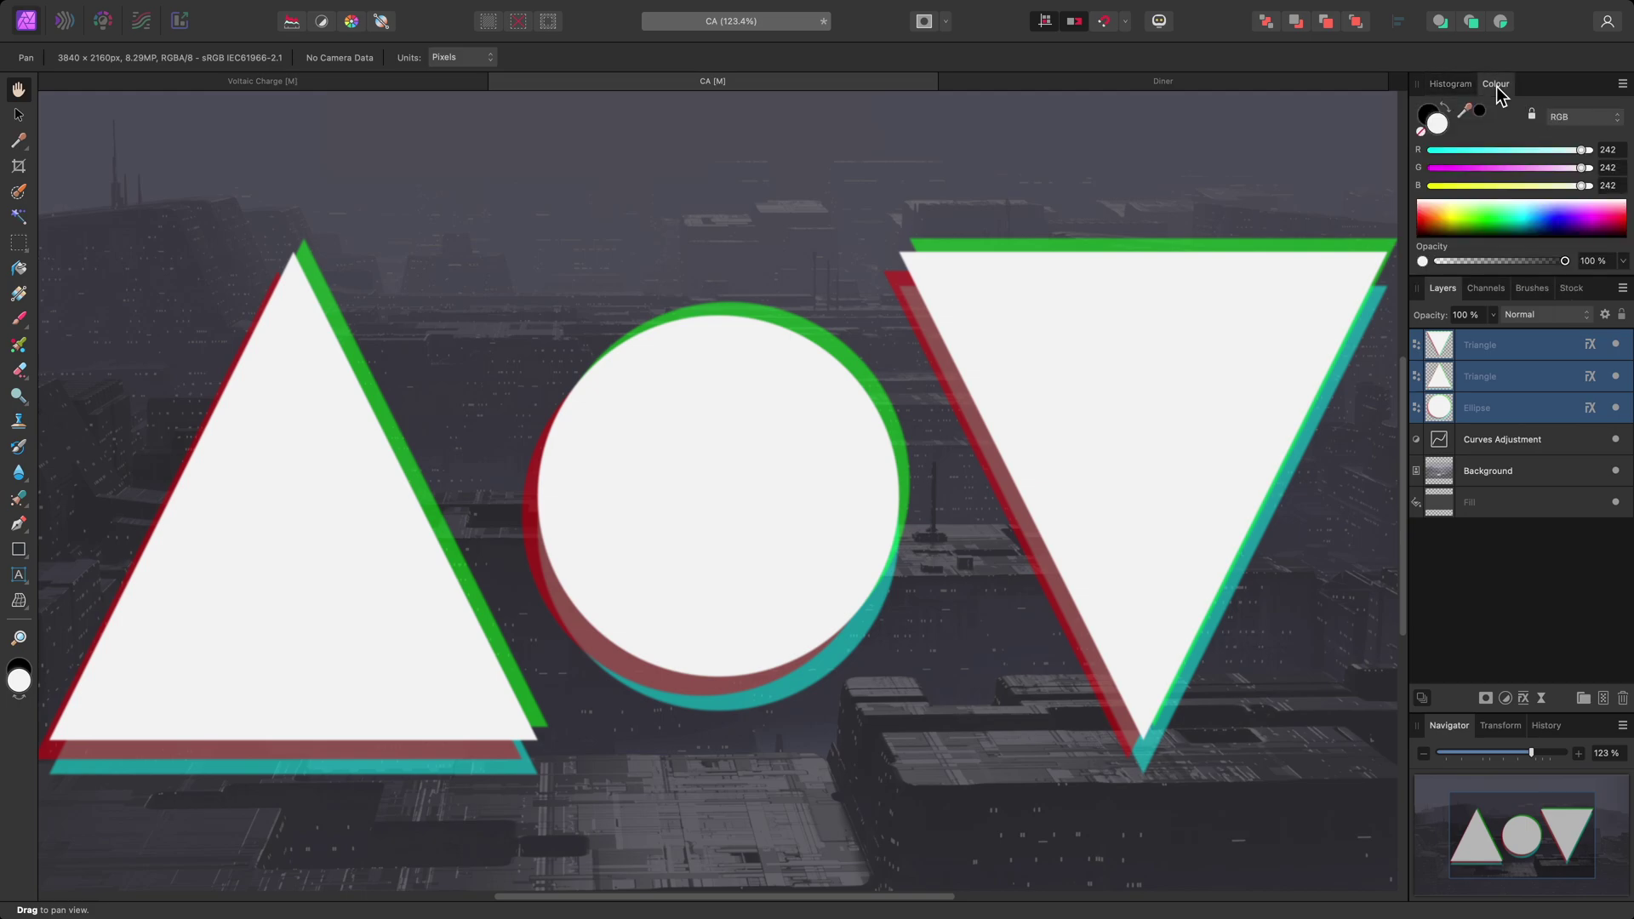
click(1422, 261)
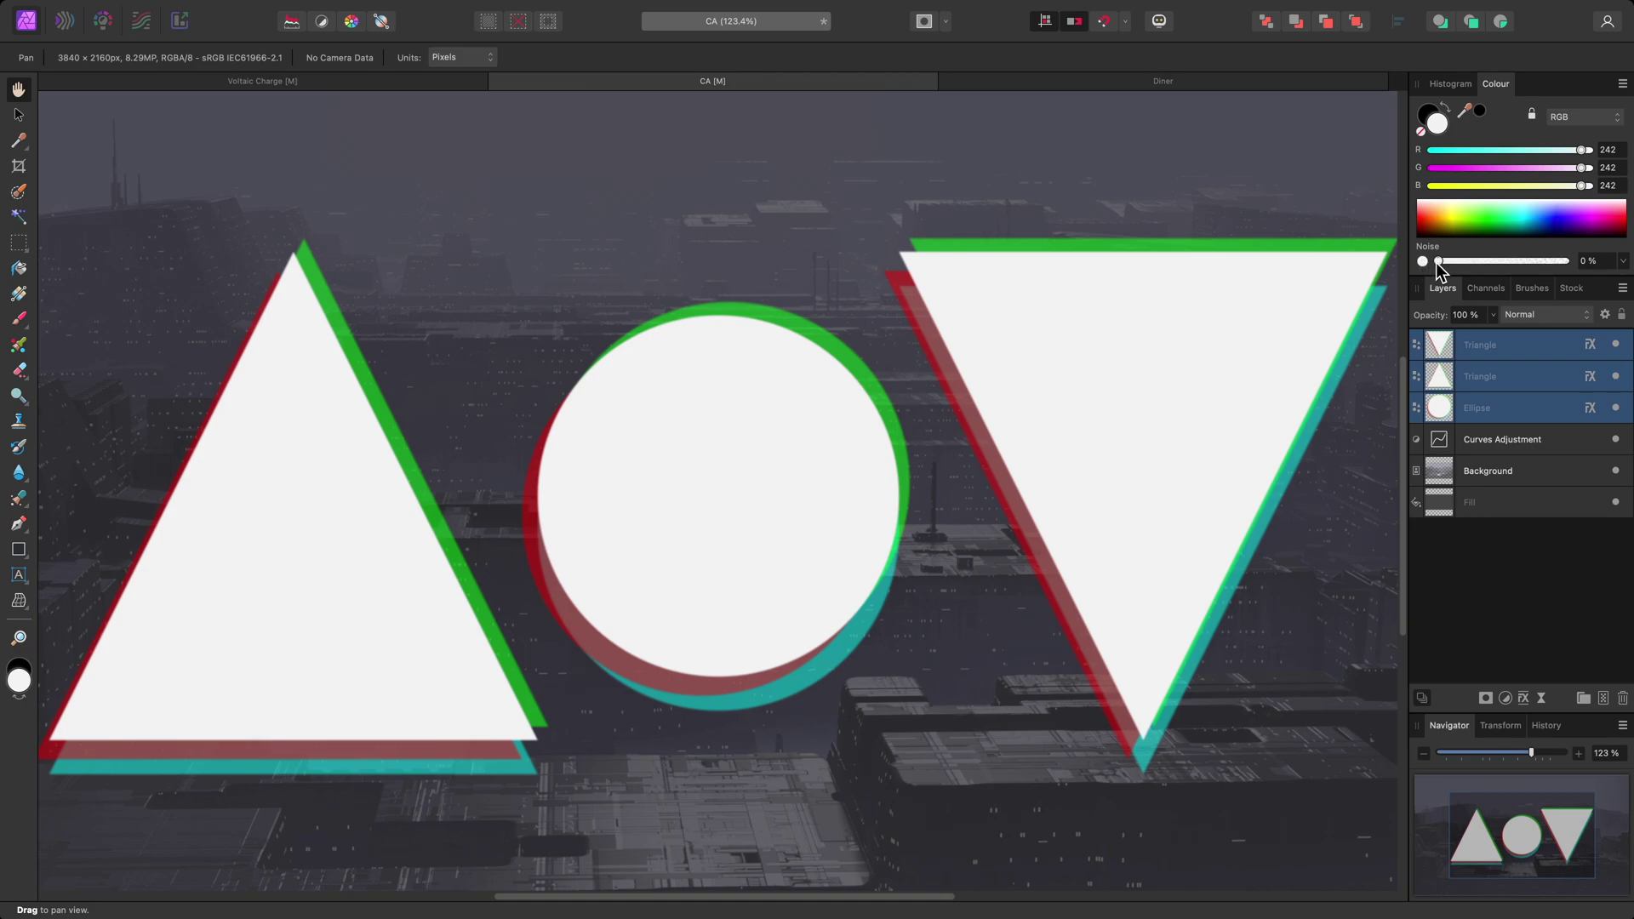
drag(1438, 263, 1568, 261)
- In the Diner document, give Finlay's Diner a 15.2 px orange (FFA000) outer glow
click(1254, 80)
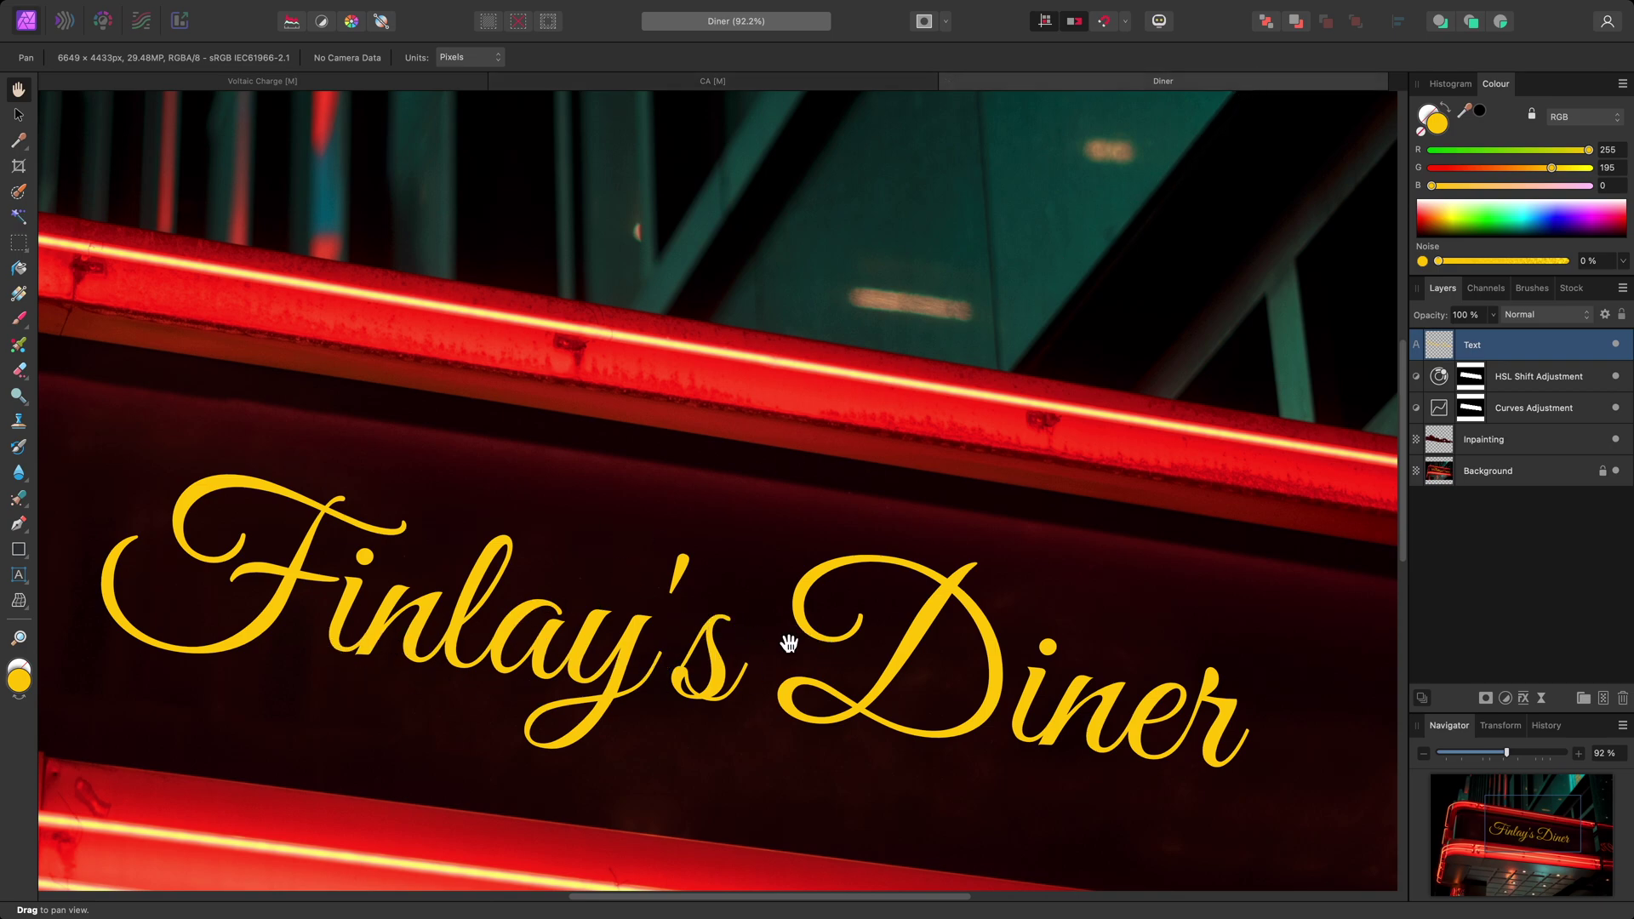
click(1524, 700)
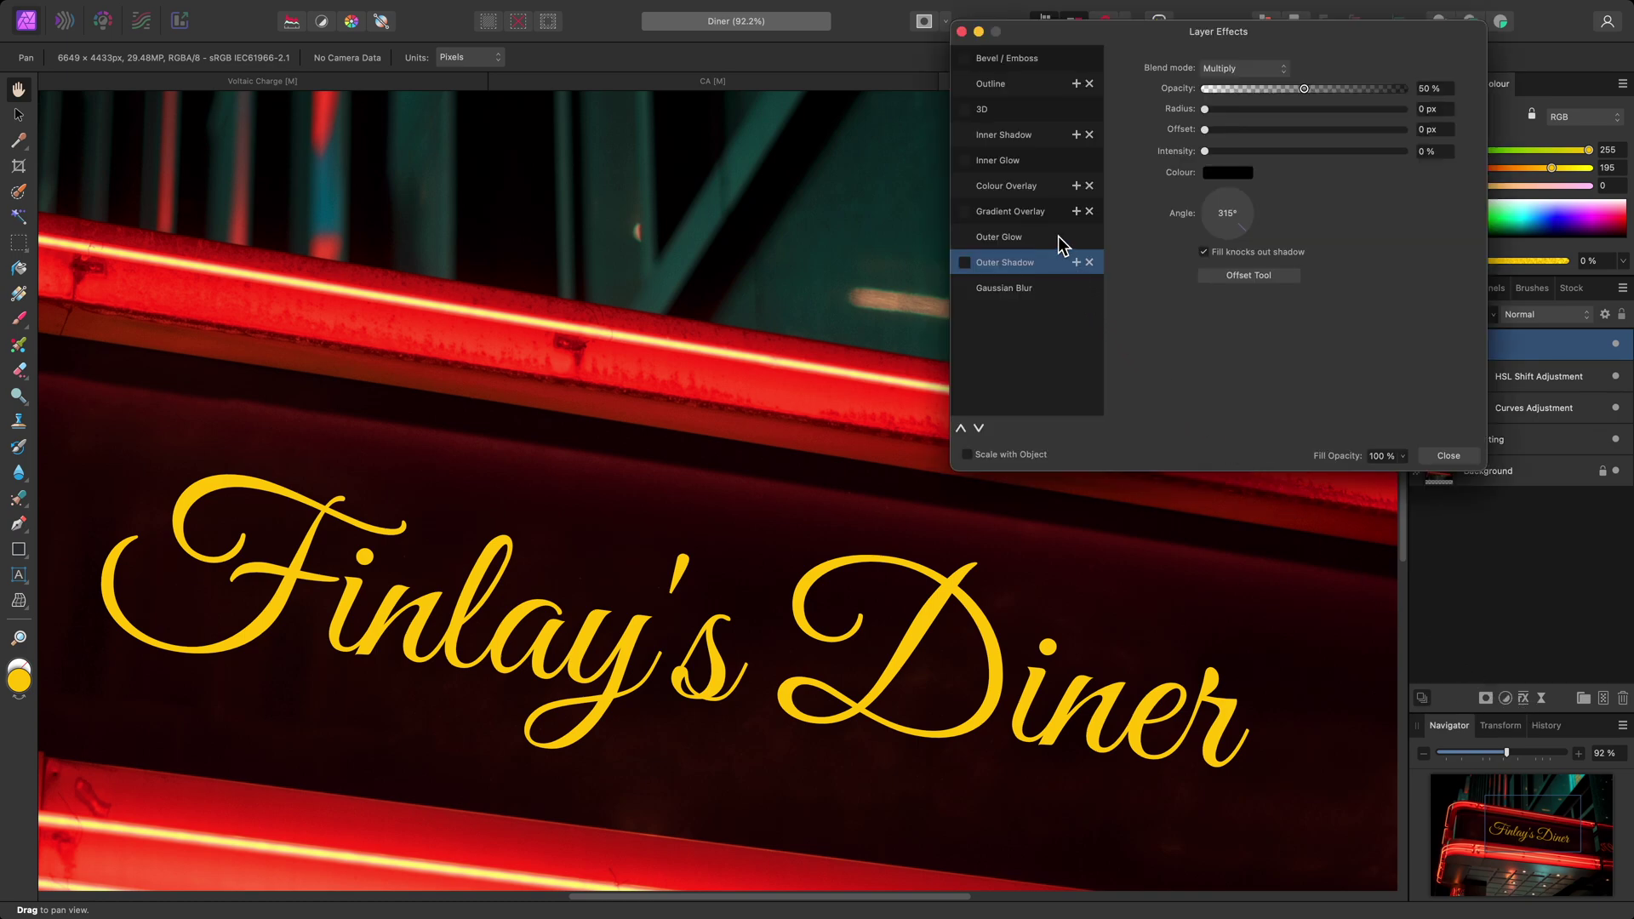
click(1004, 236)
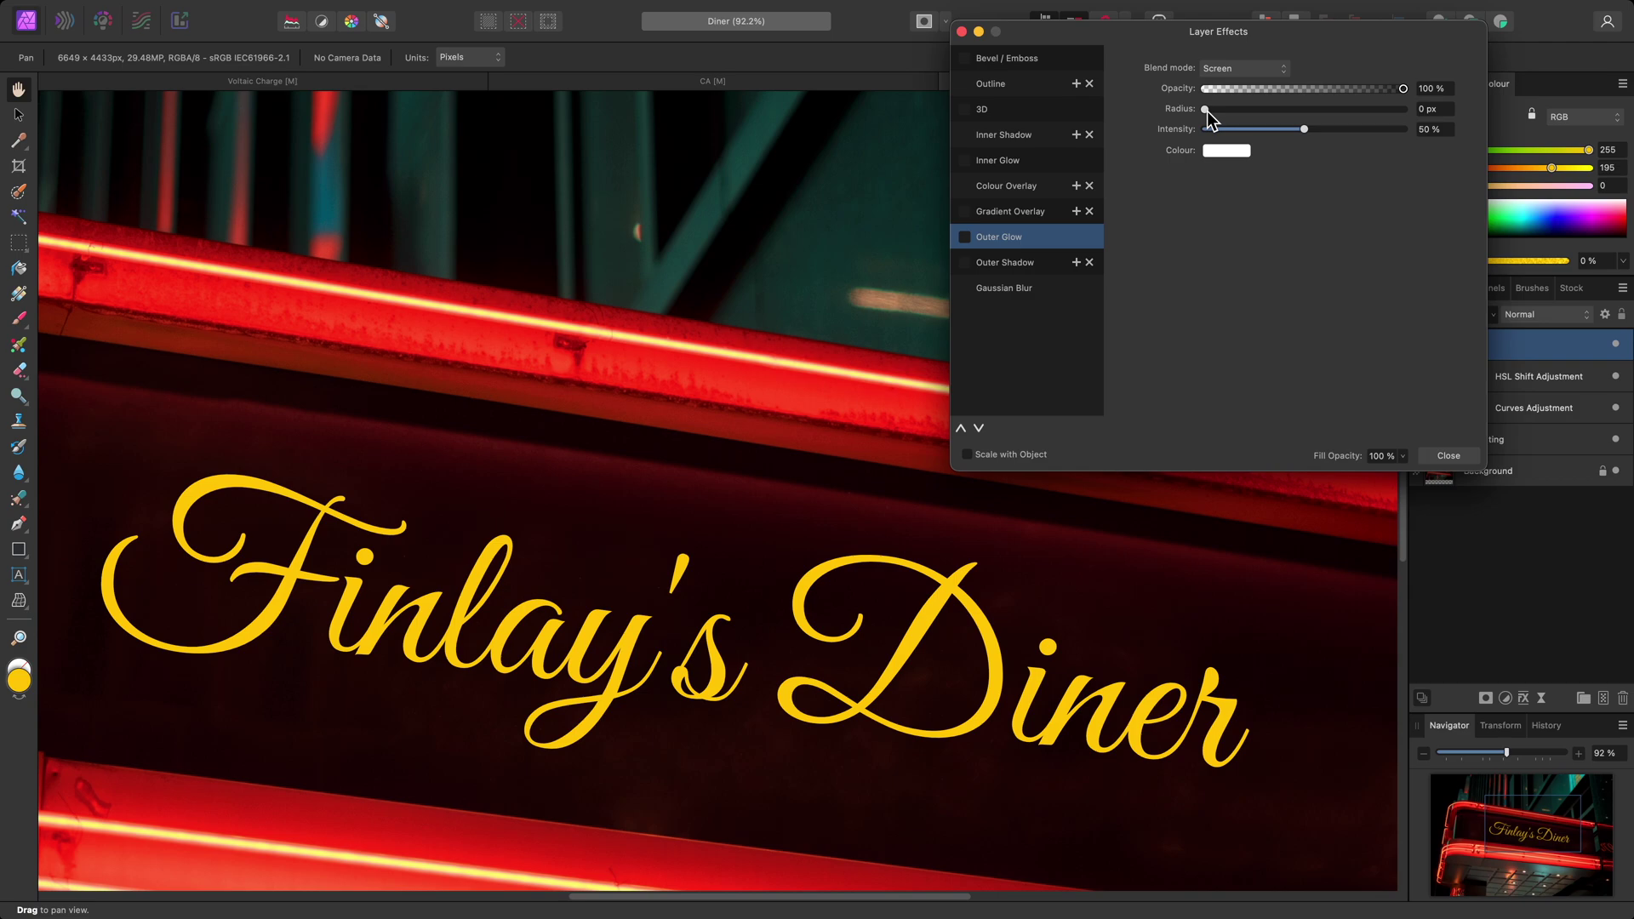
drag(1207, 110, 1305, 116)
click(1236, 151)
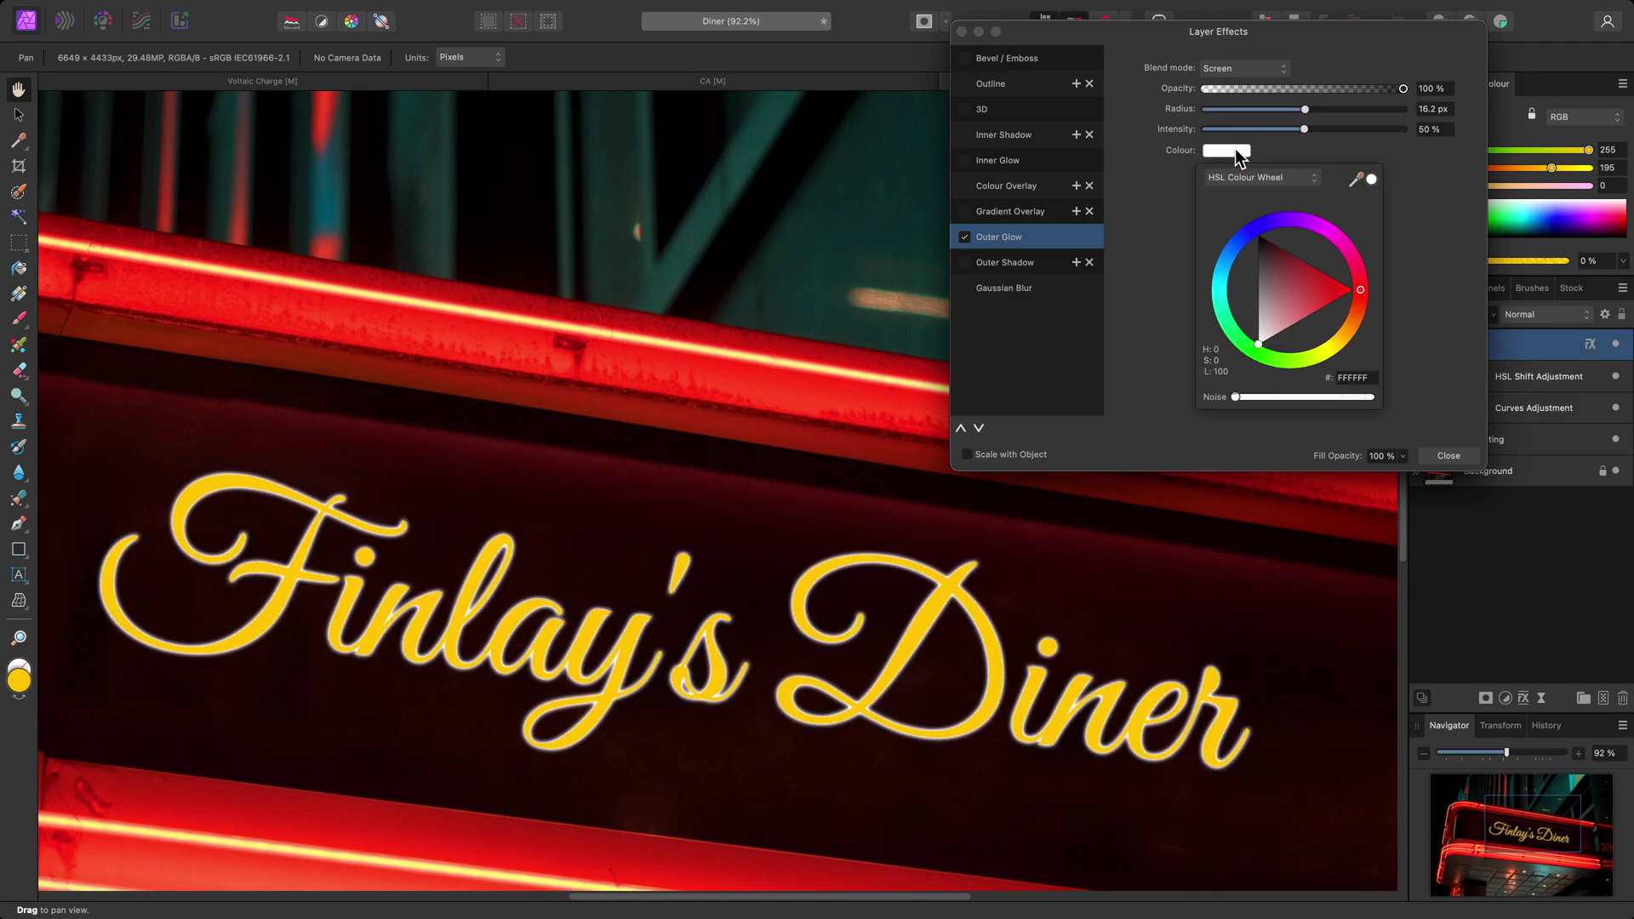
drag(1330, 318, 1349, 334)
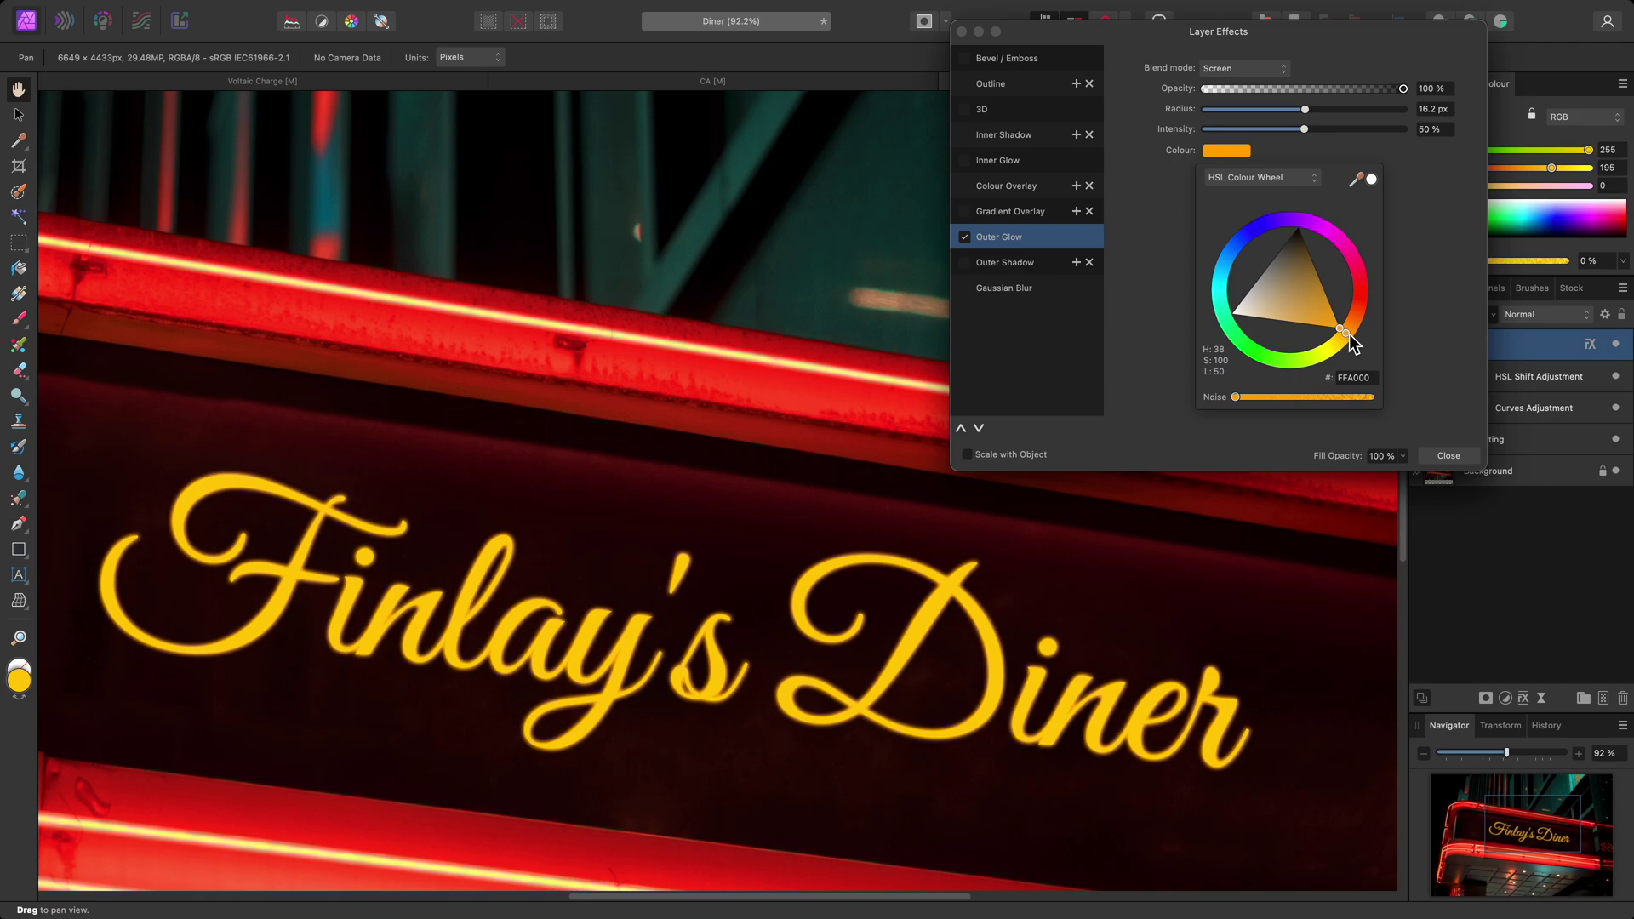
click(1042, 161)
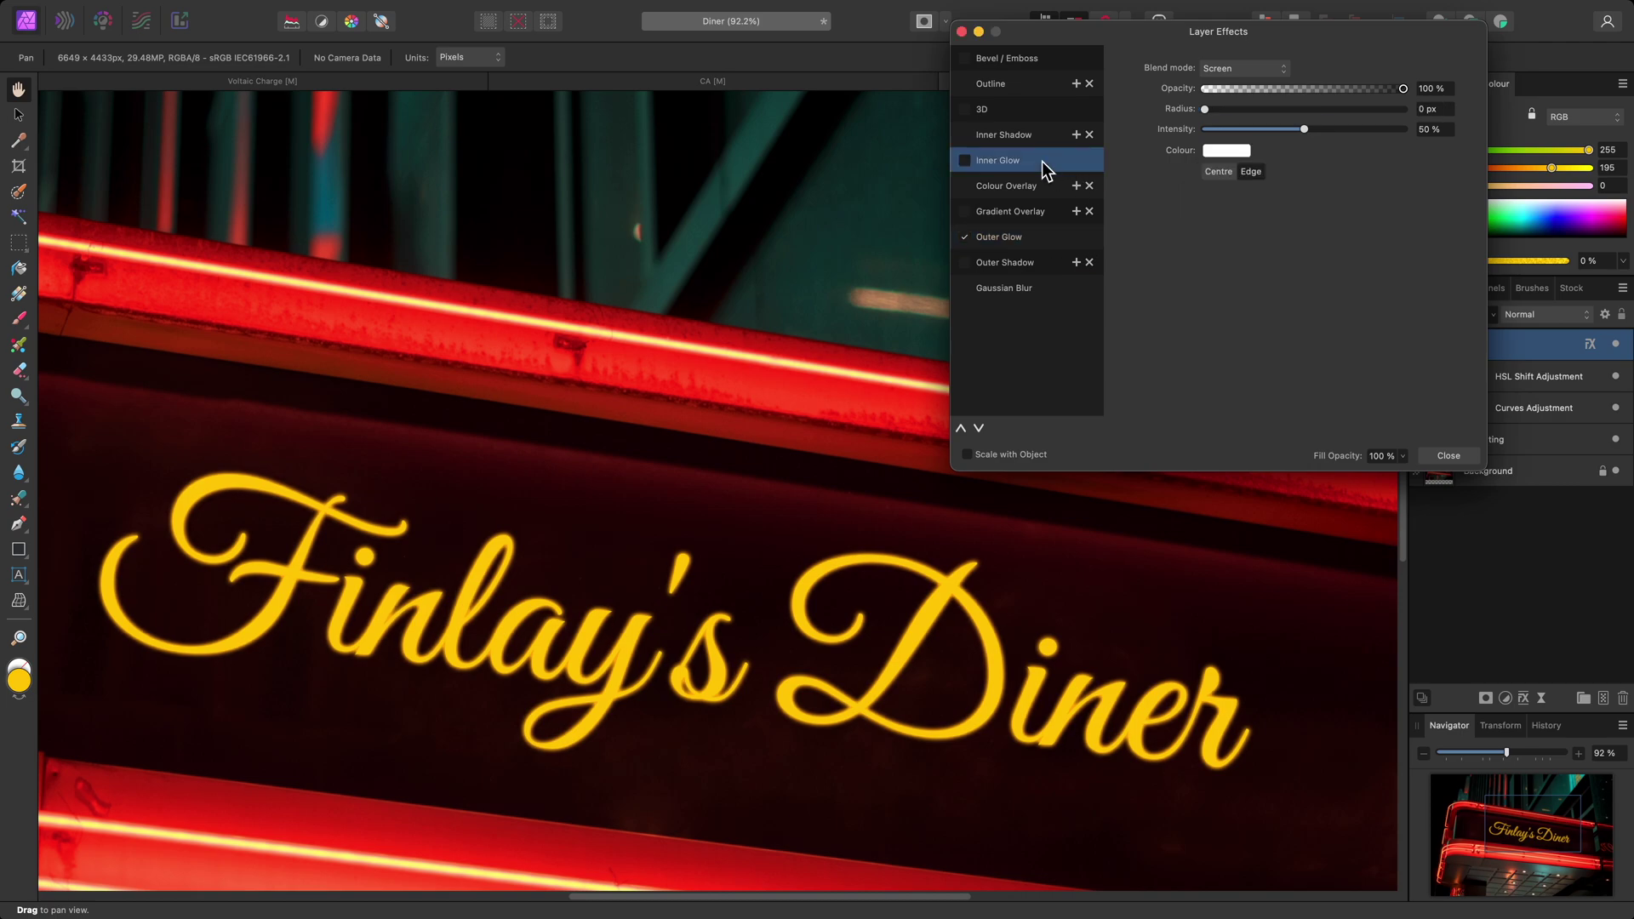
- Give the lettering a Normal-blend red inner glow: 14.7 px radius, 71% intensity, 23% opacity
click(1265, 70)
scroll(1262, 42, up, 3)
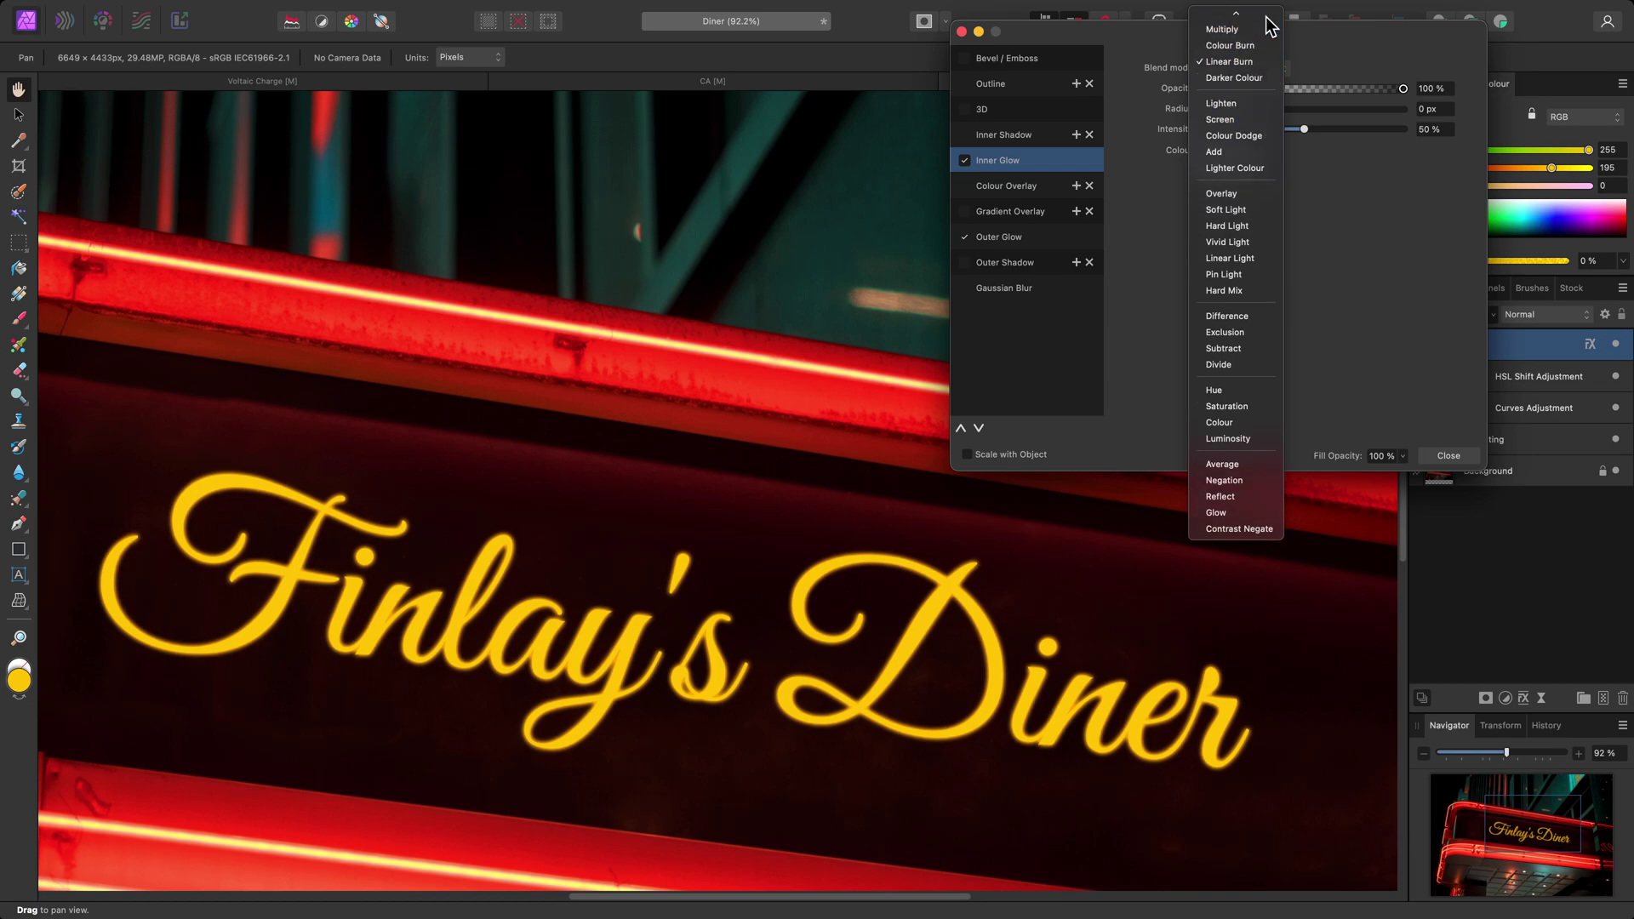
click(1261, 20)
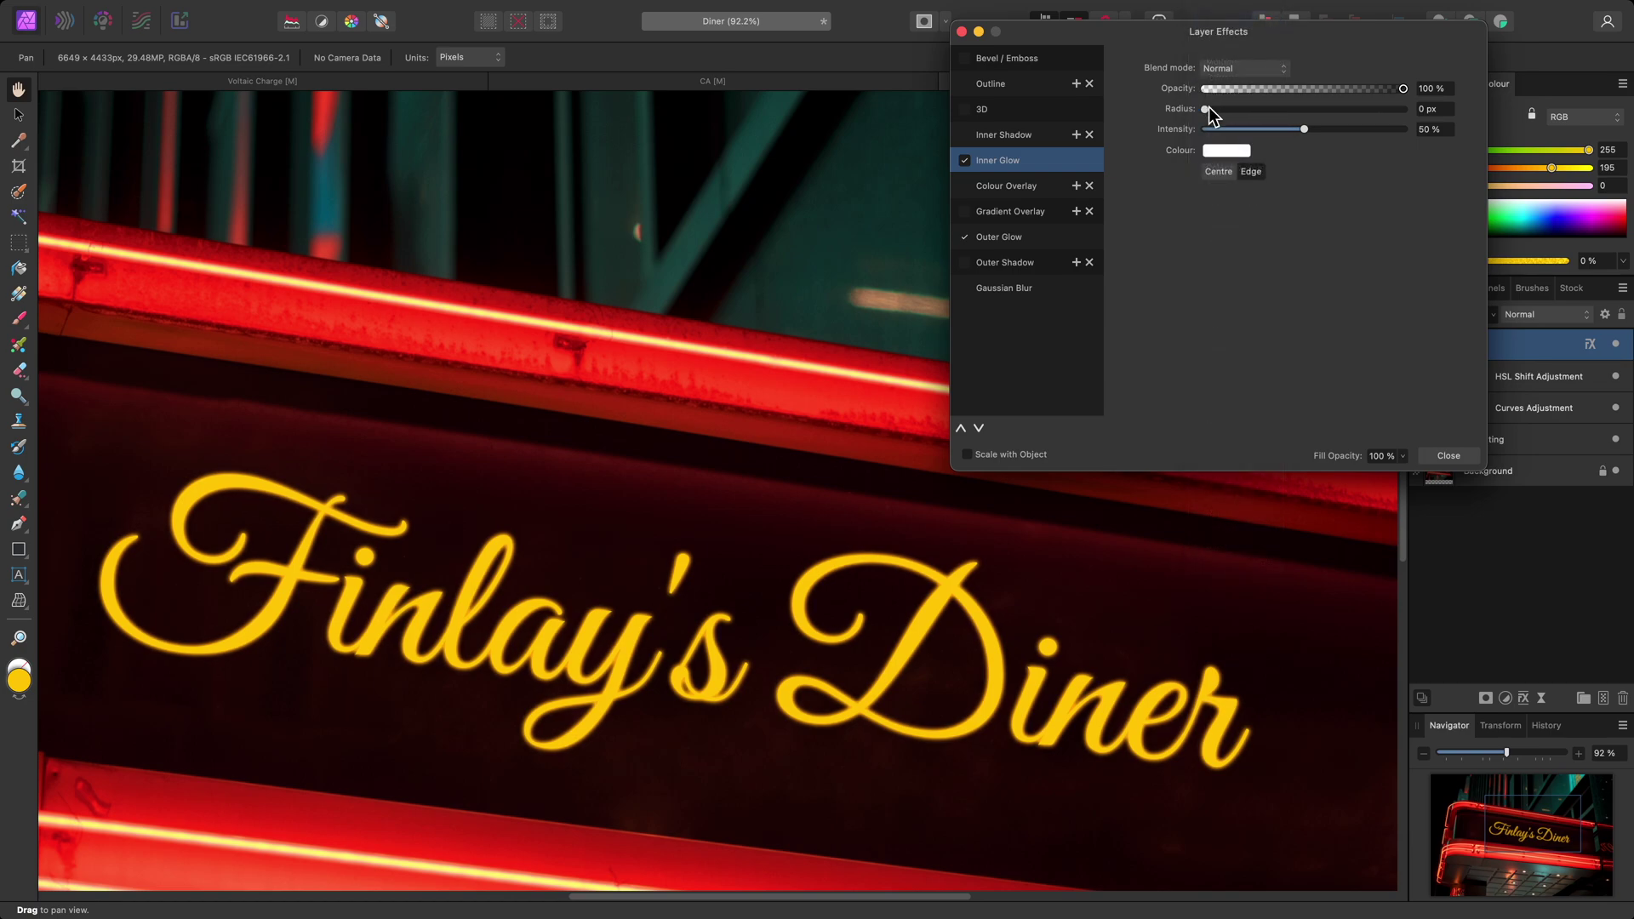
drag(1209, 112, 1300, 111)
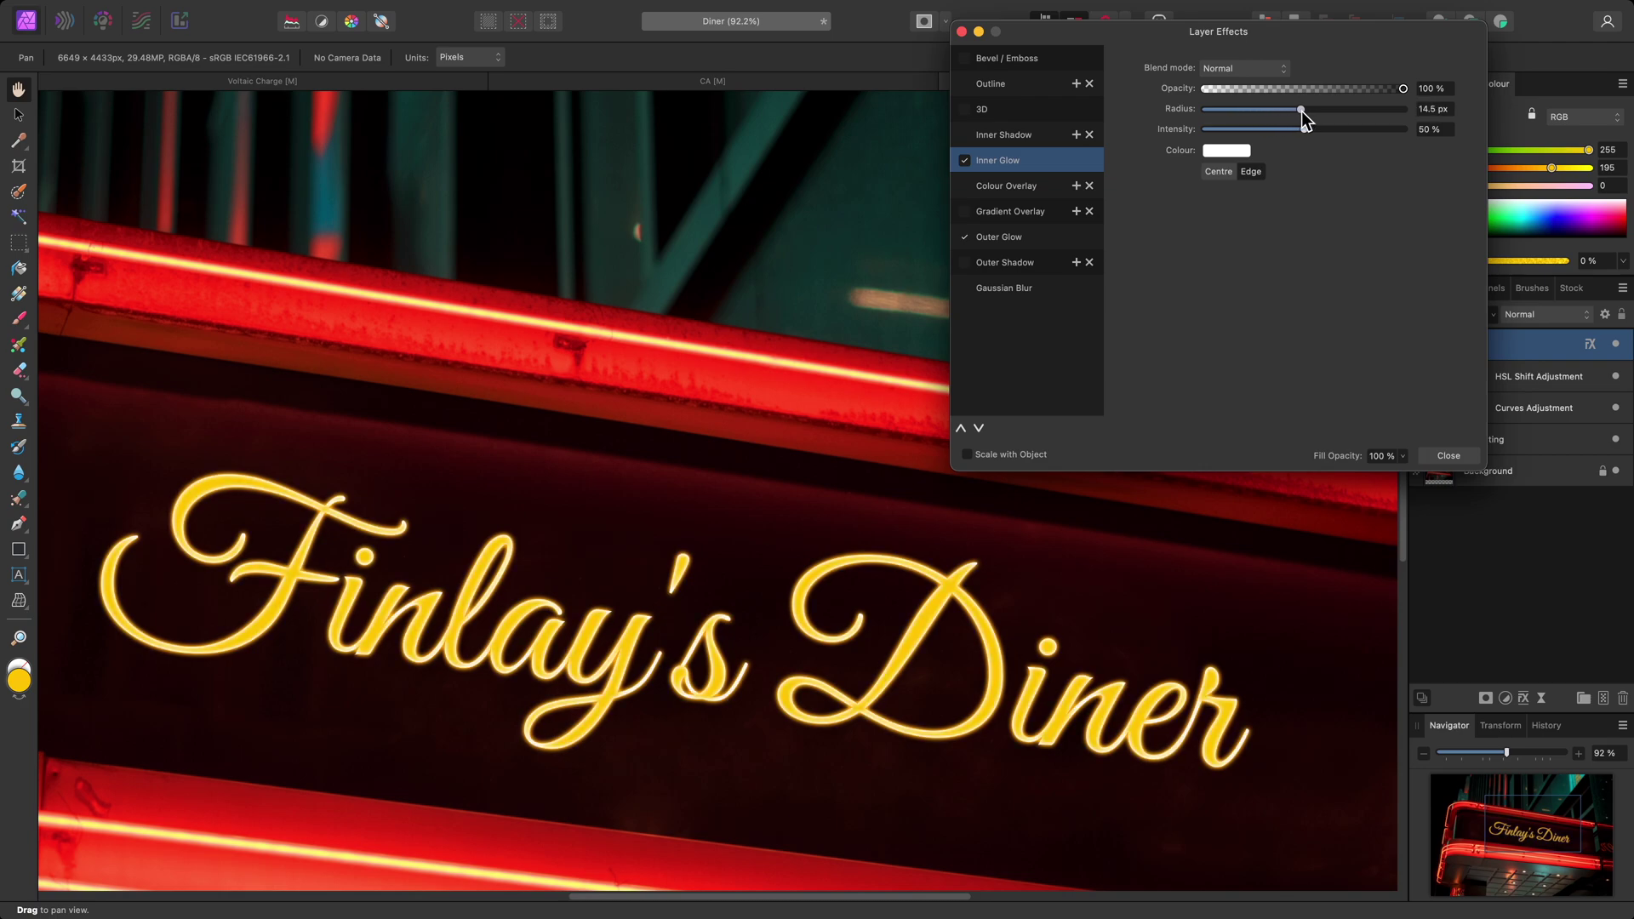
click(1248, 151)
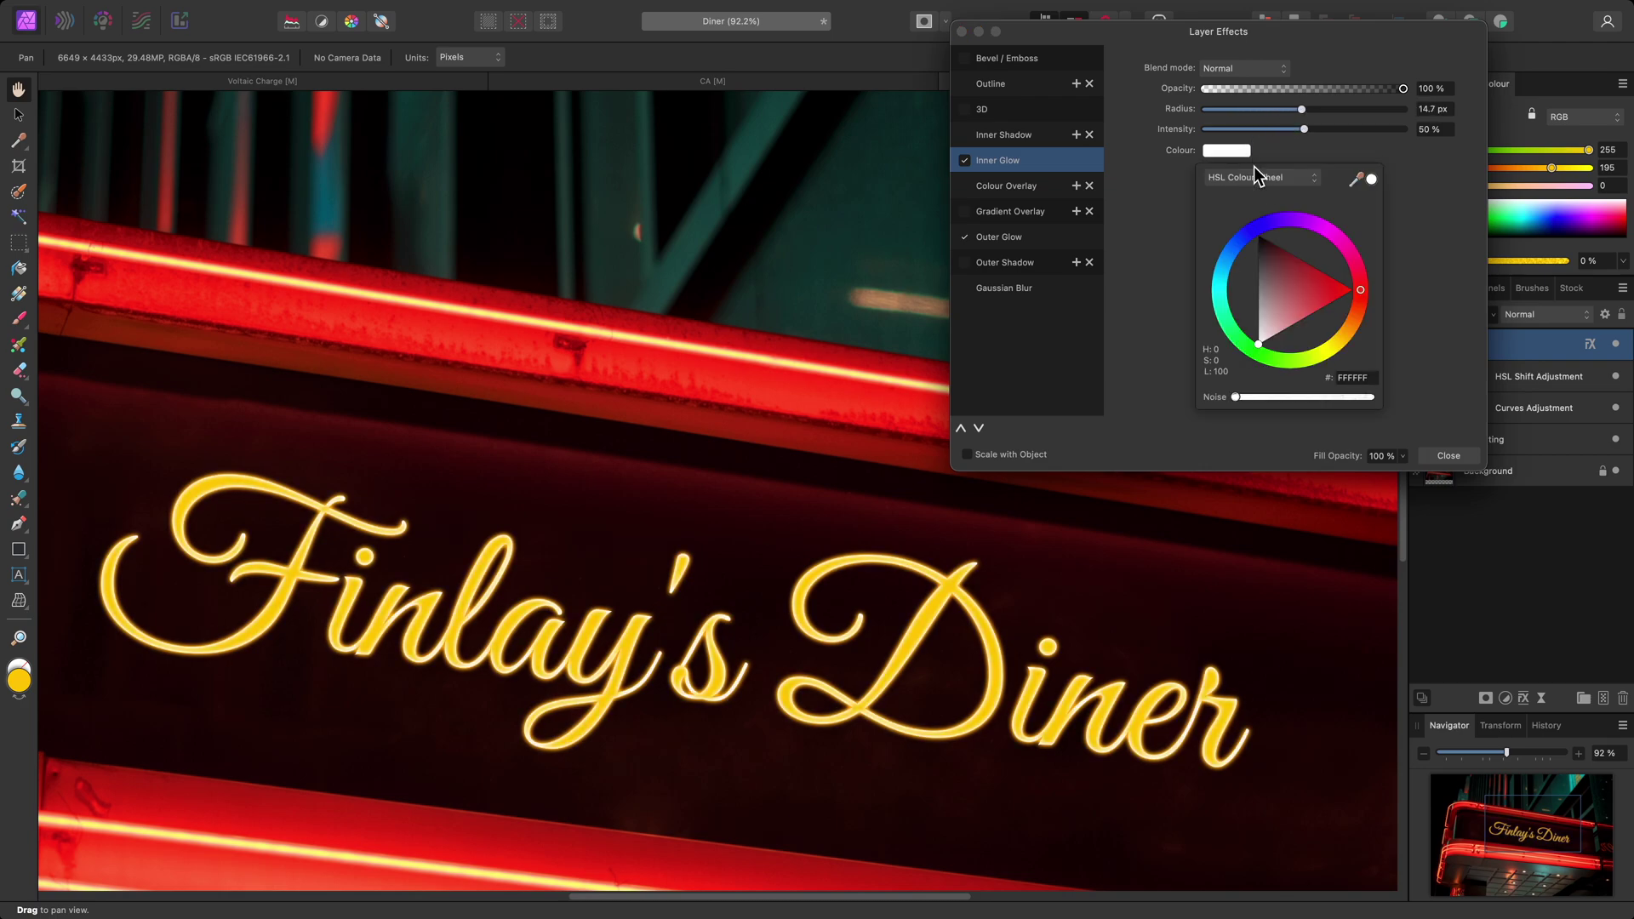
click(1354, 288)
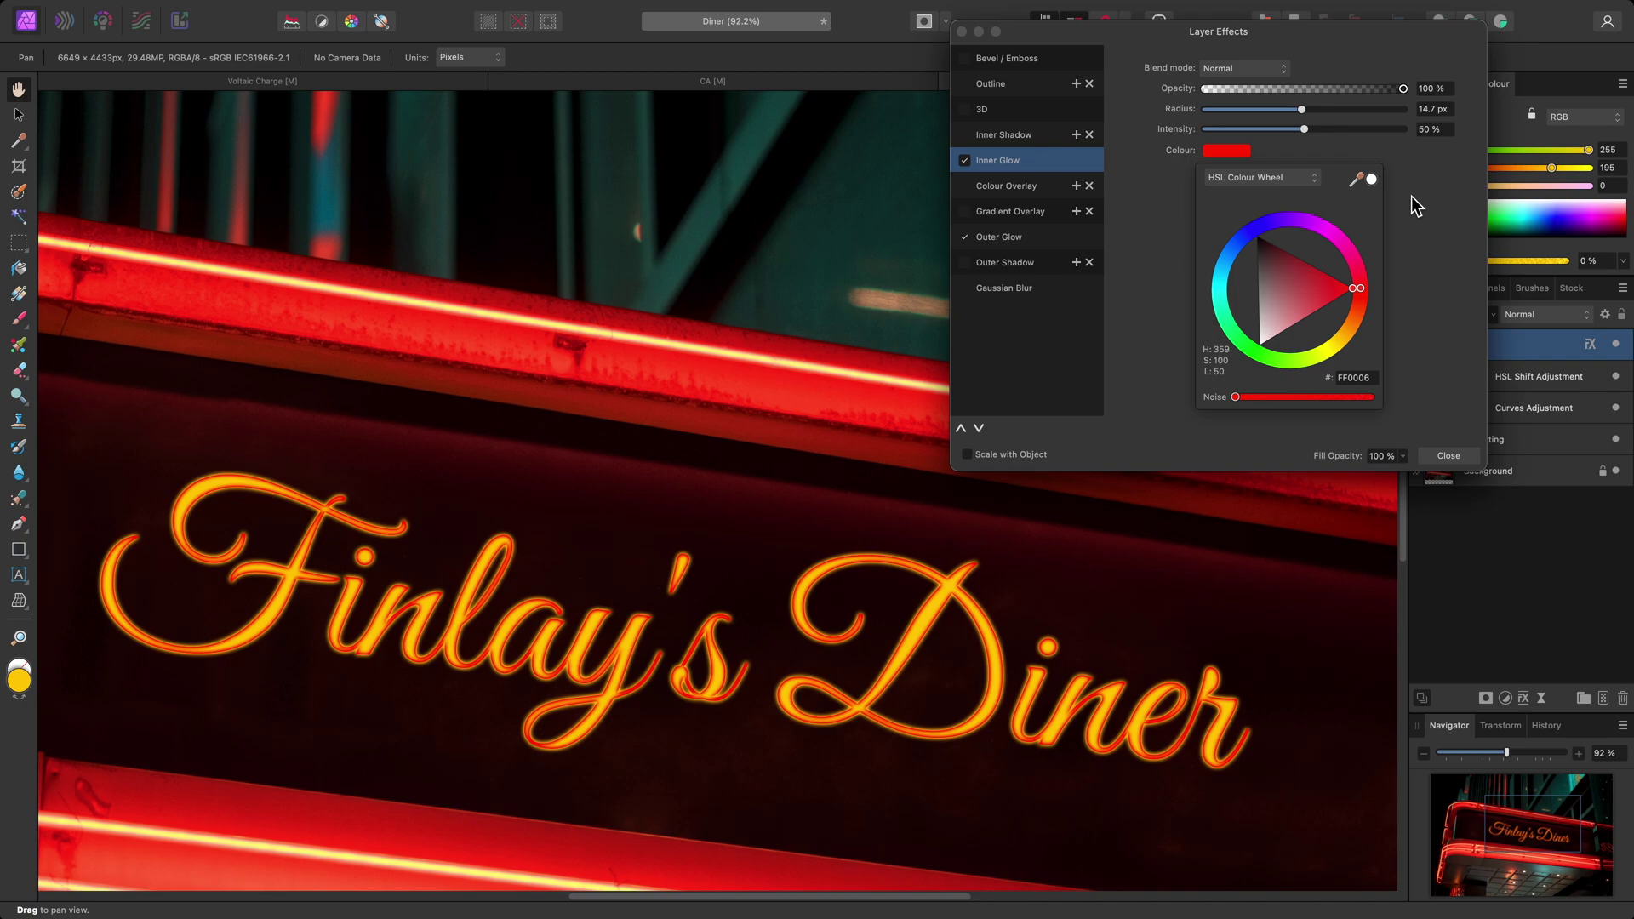
drag(1305, 129, 1253, 88)
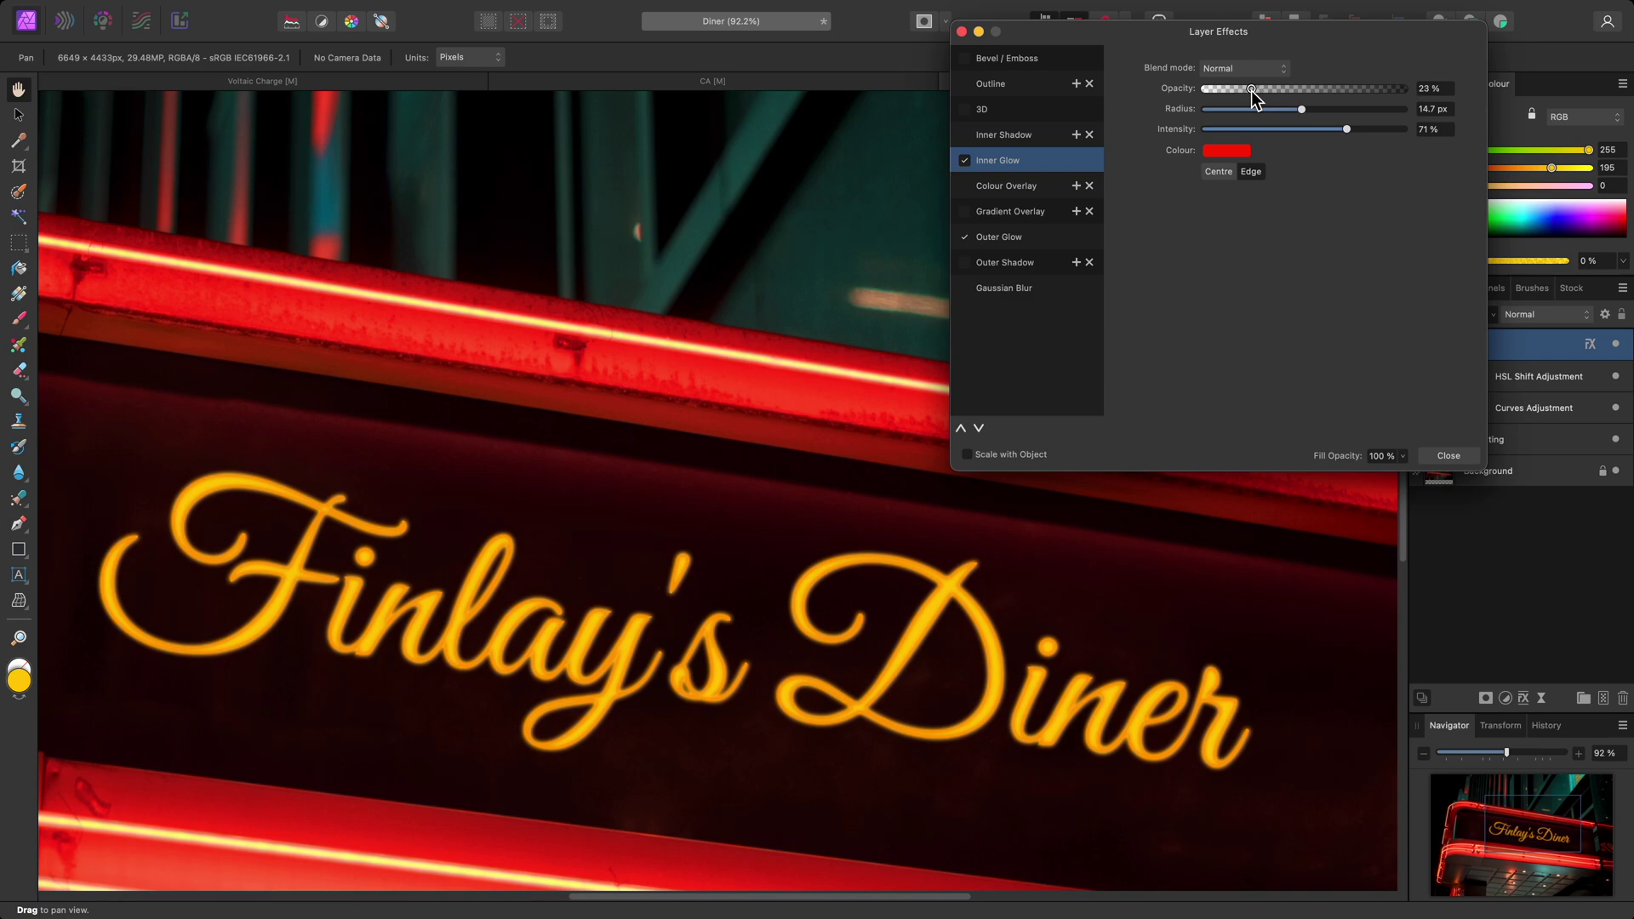
- Add a yellow Colour Overlay in Screen blend mode to the lettering and close Layer Effects
click(1032, 189)
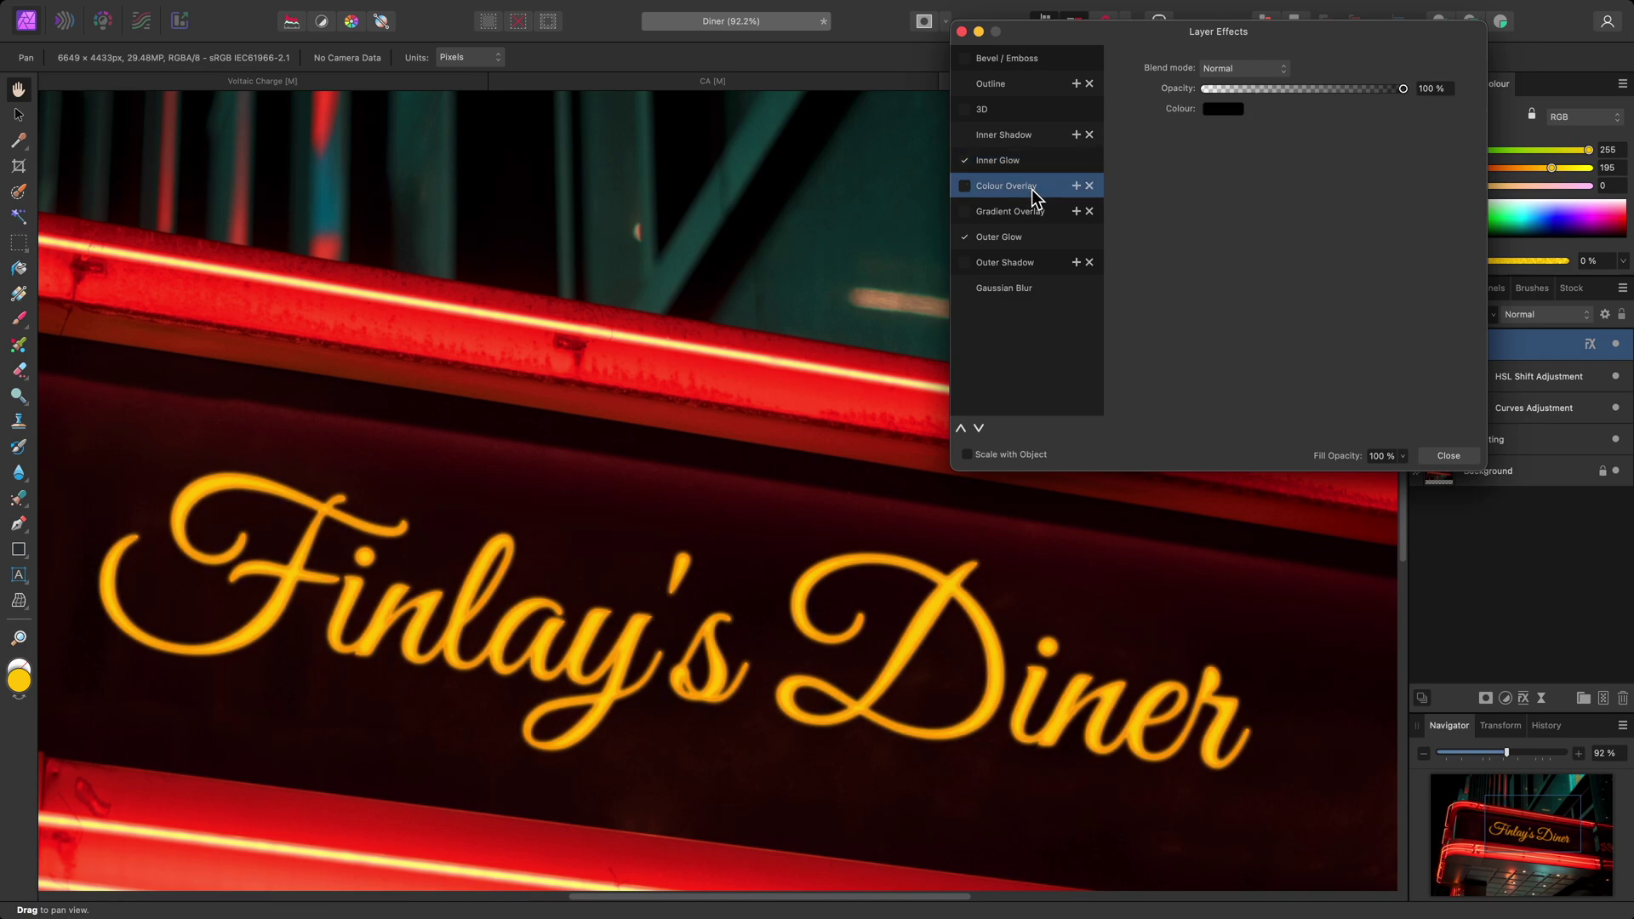
click(1221, 109)
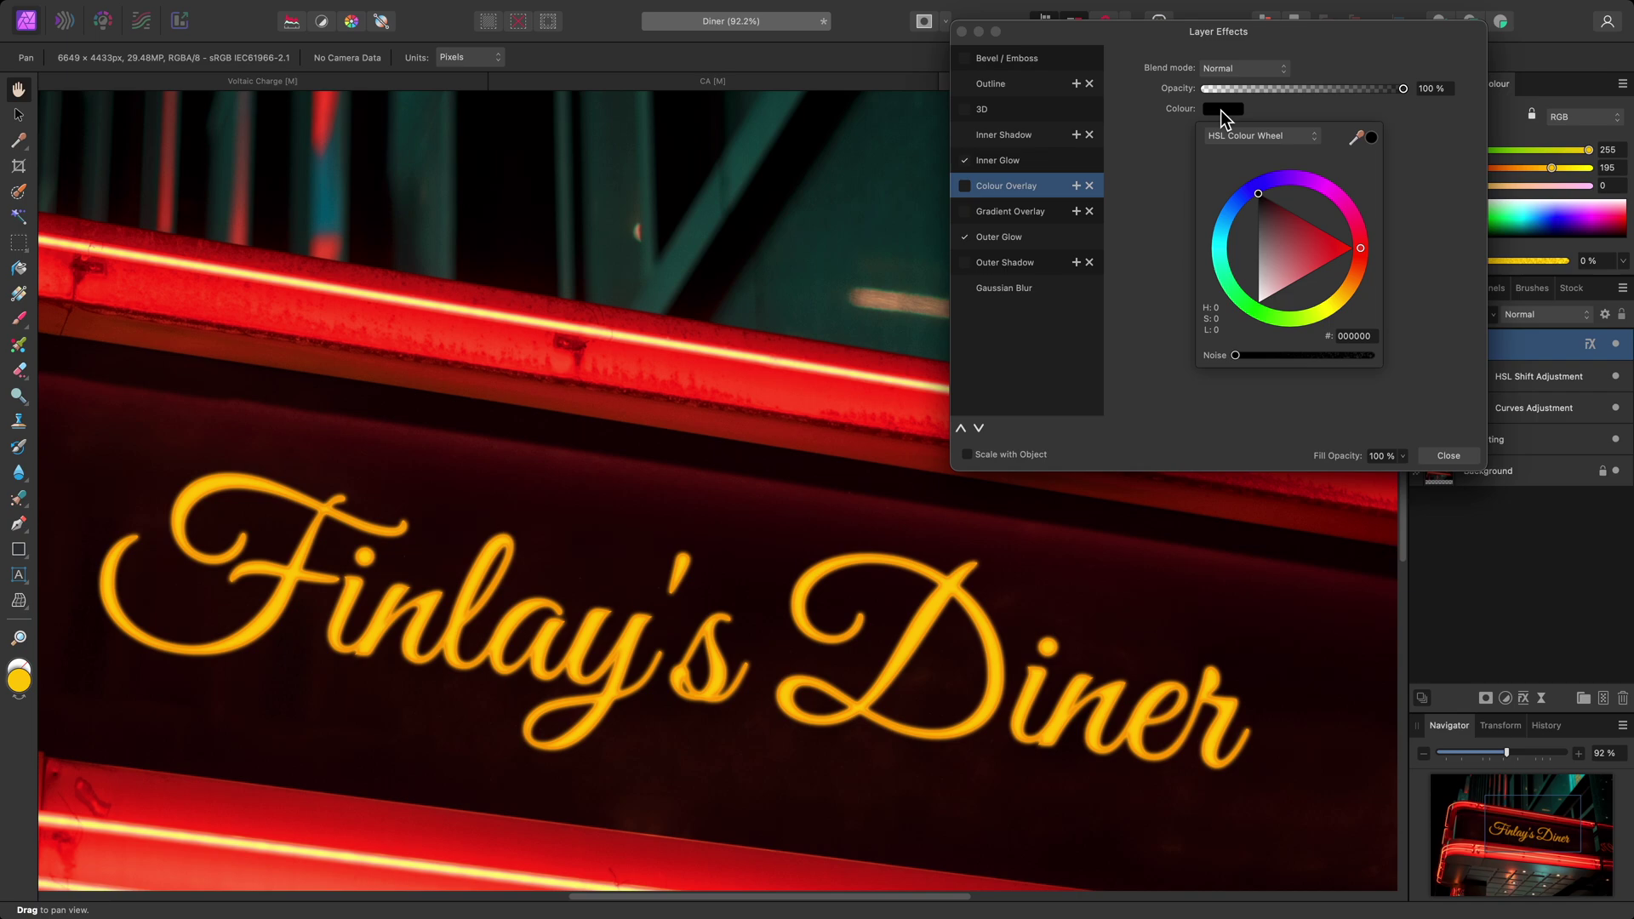
click(1338, 308)
click(1260, 68)
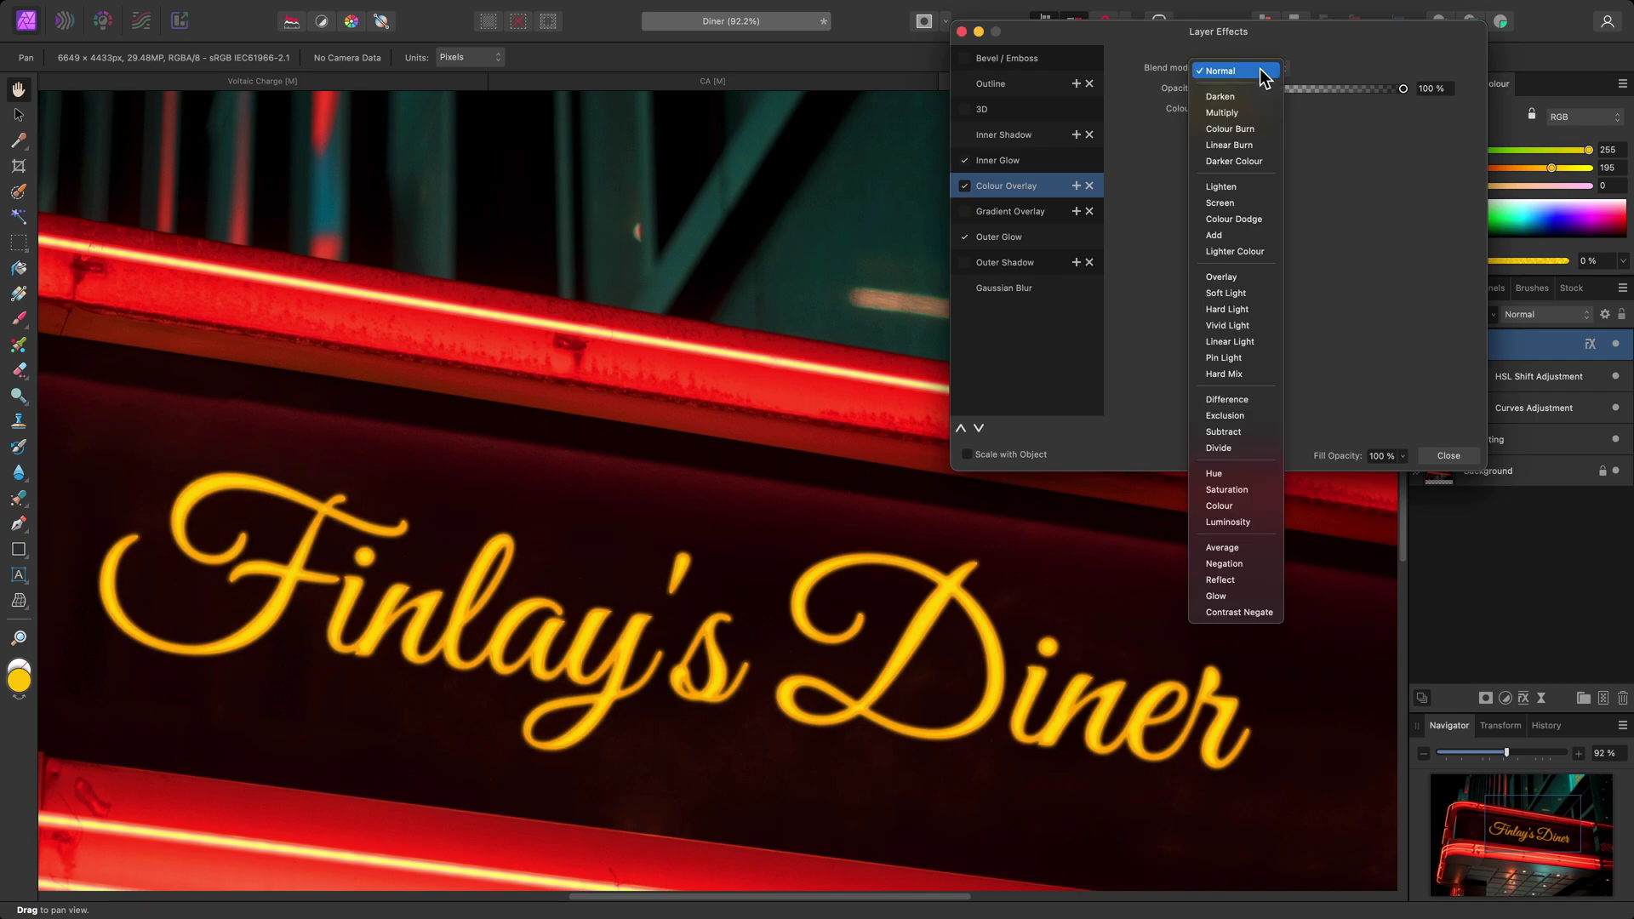
click(1256, 203)
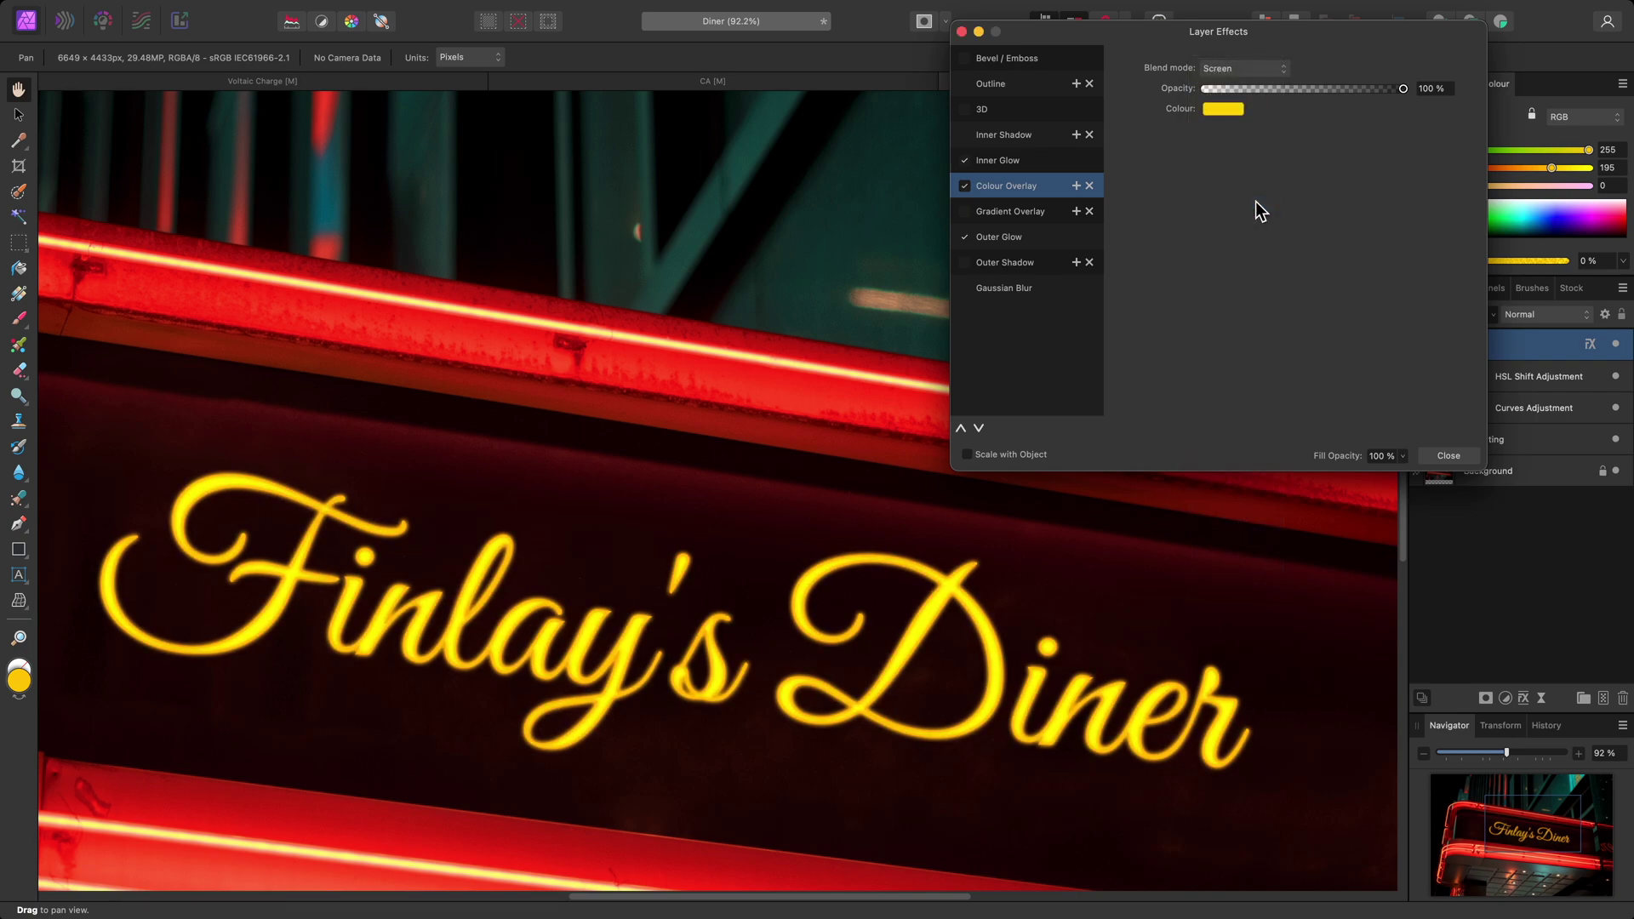
click(1441, 456)
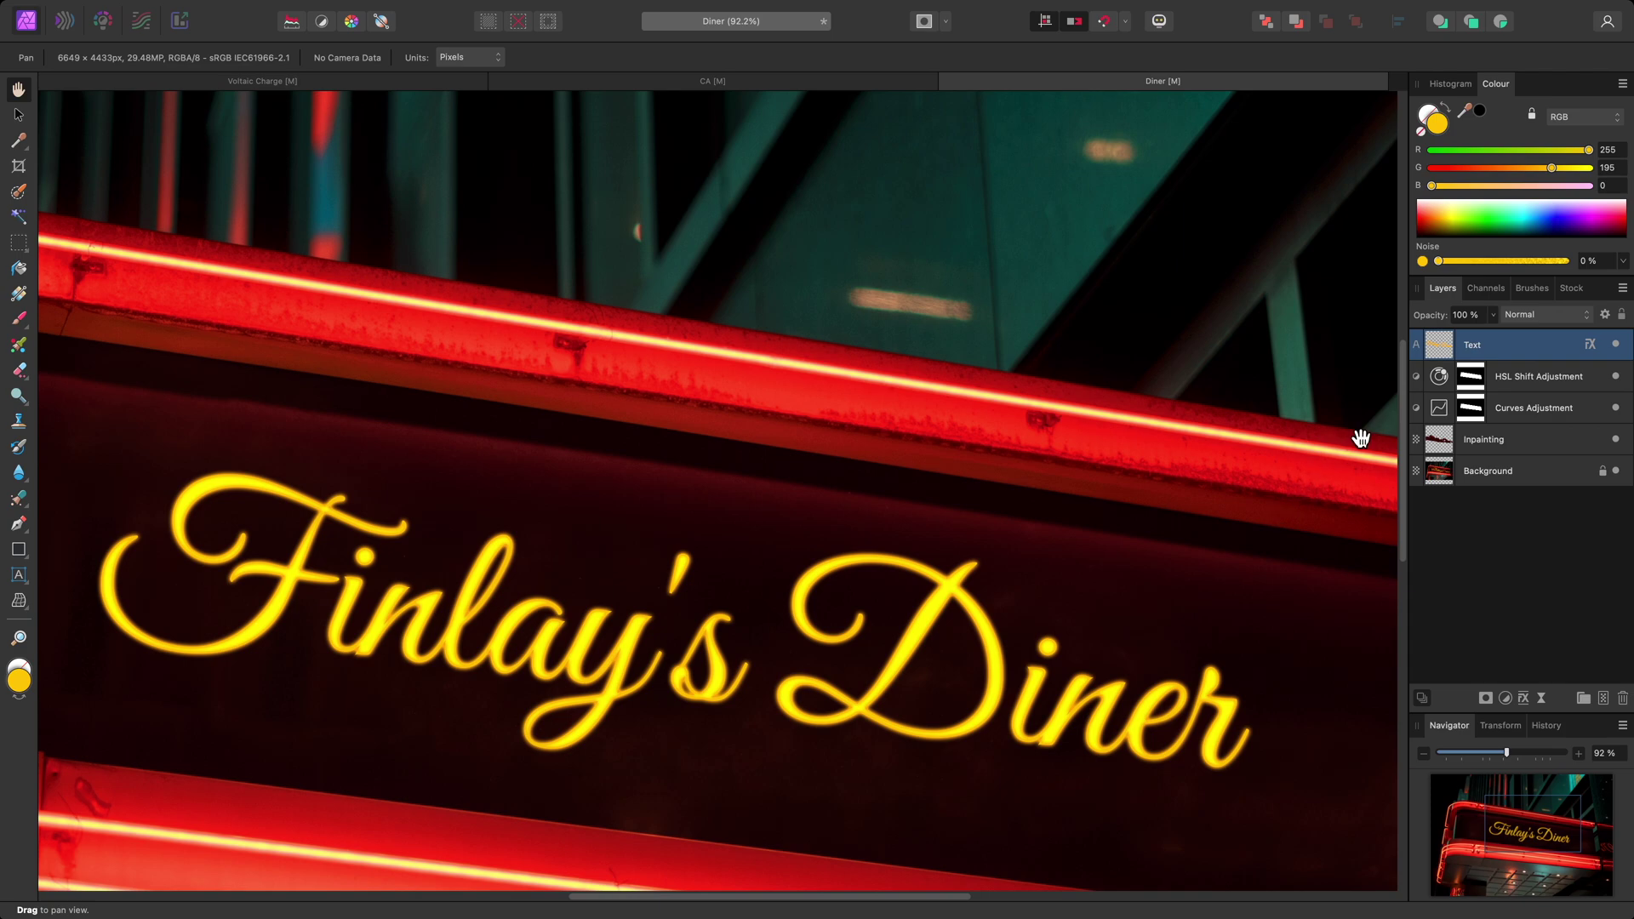
- Rasterise the Finlay's Diner Text layer with Preserve layer FX kept on
right_click(1503, 347)
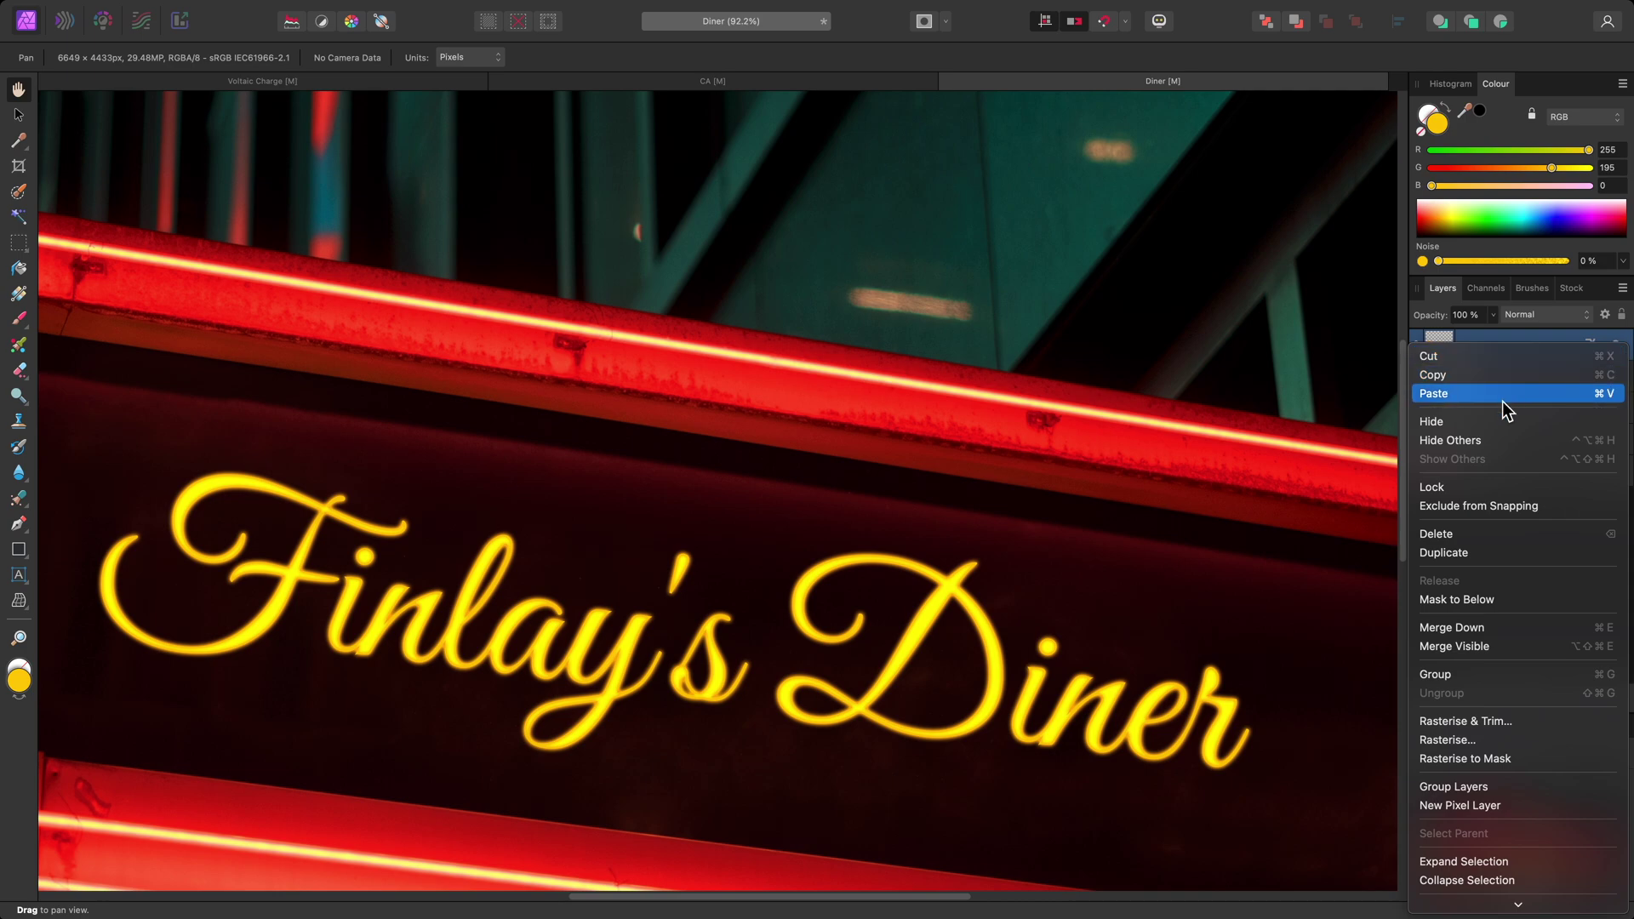
click(1505, 739)
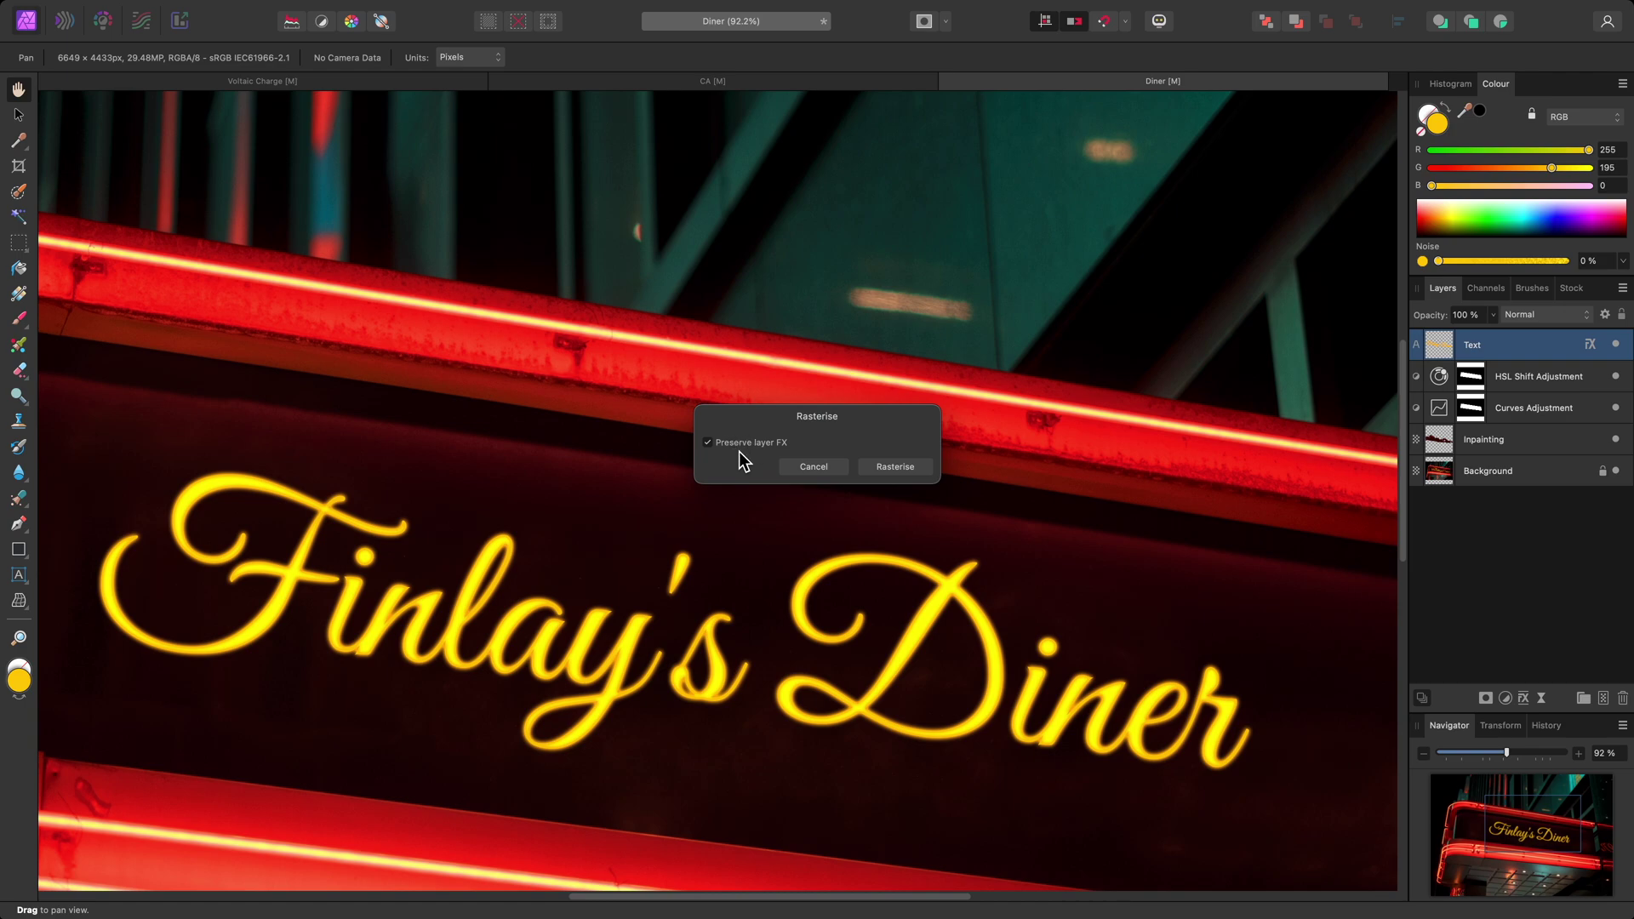
click(918, 471)
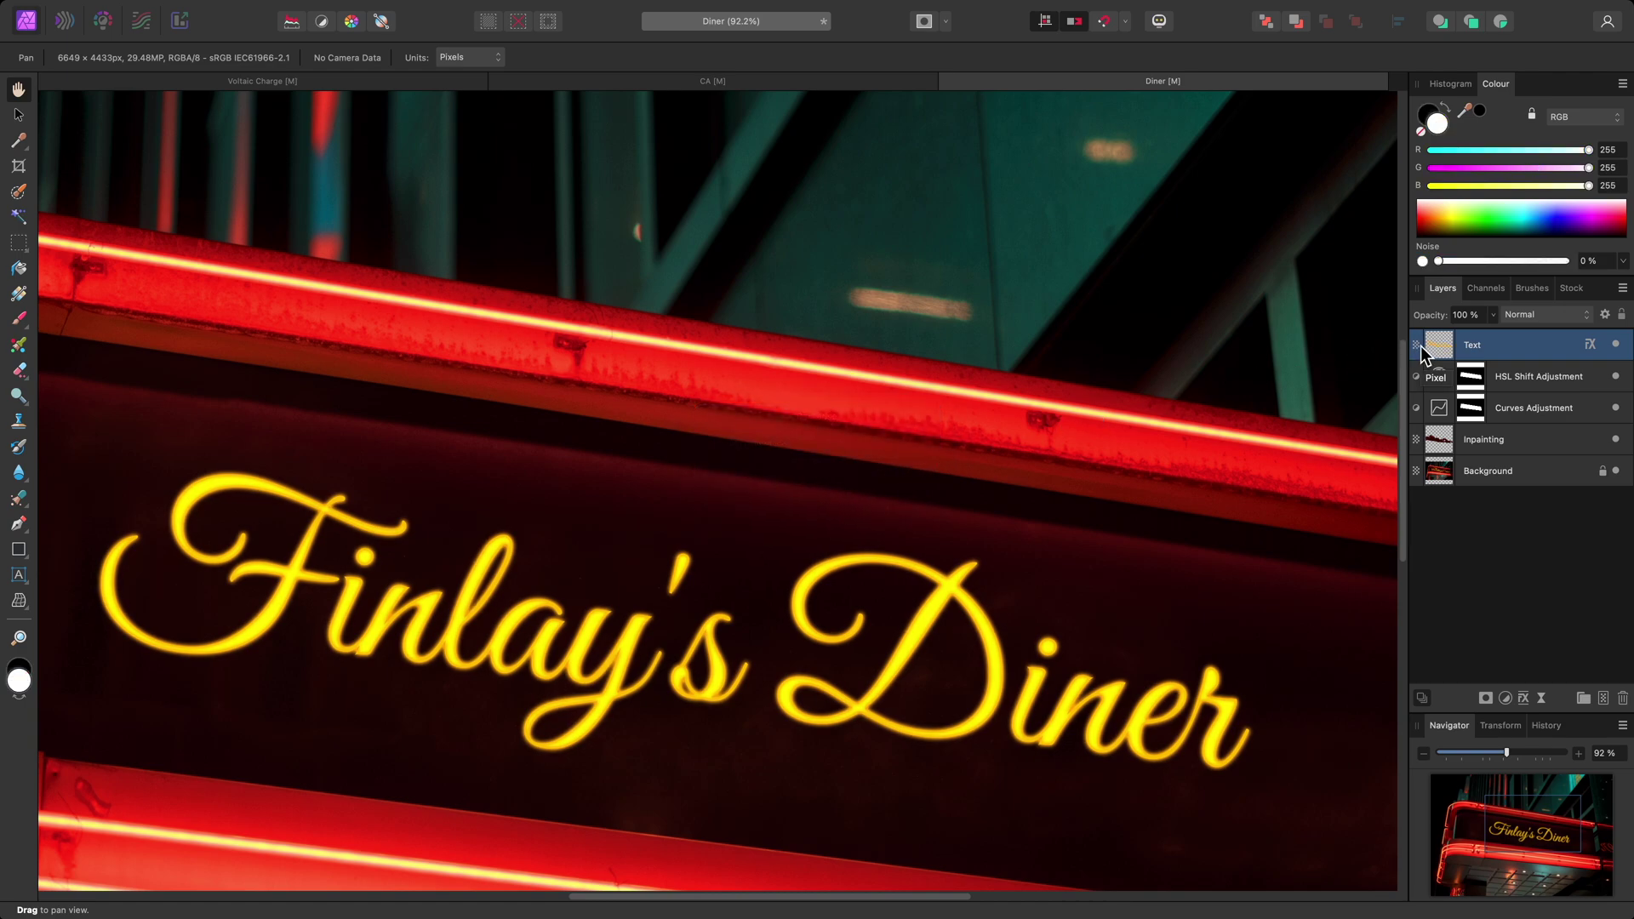
- Switch off the inner glow, colour overlay and outer glow to see the plain text
click(1590, 347)
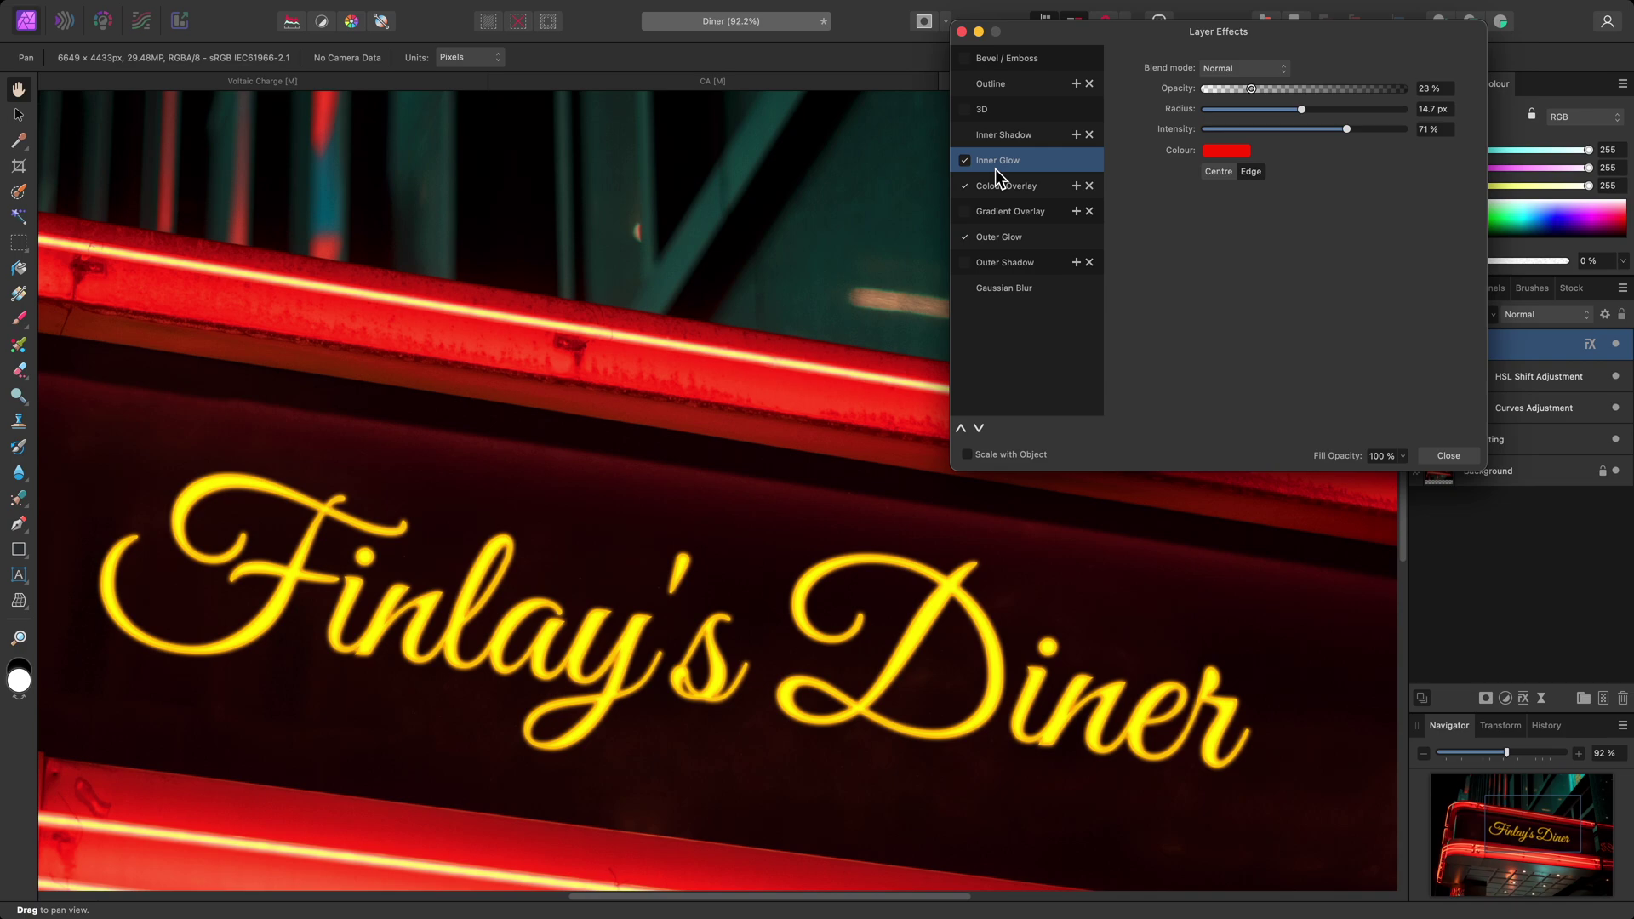
click(965, 161)
click(964, 185)
click(965, 236)
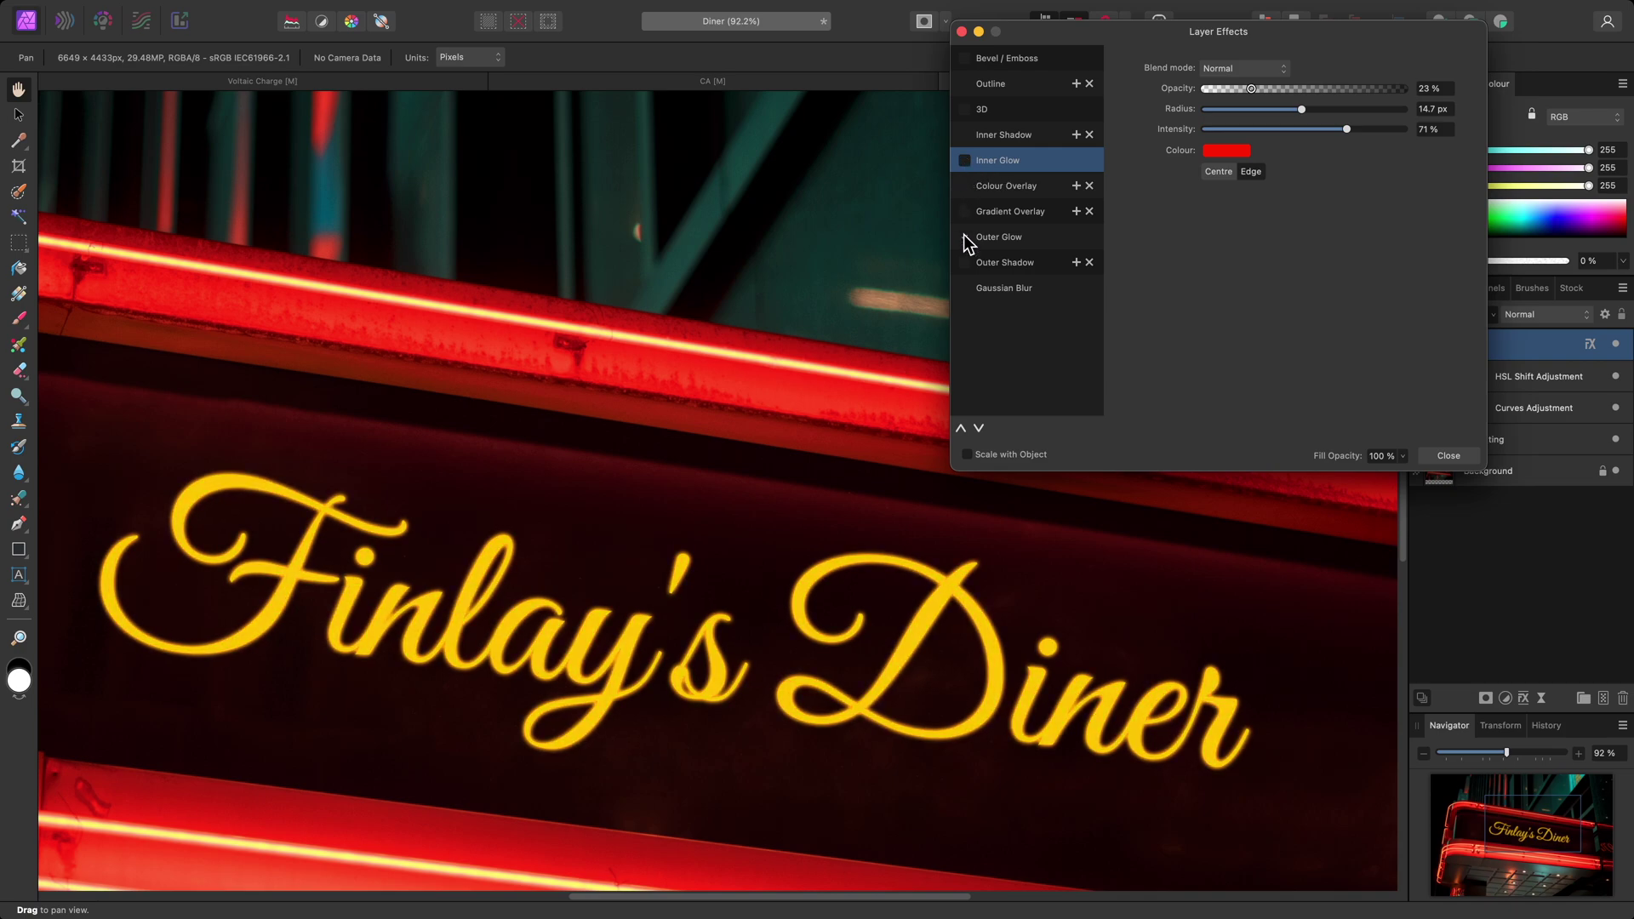
click(965, 237)
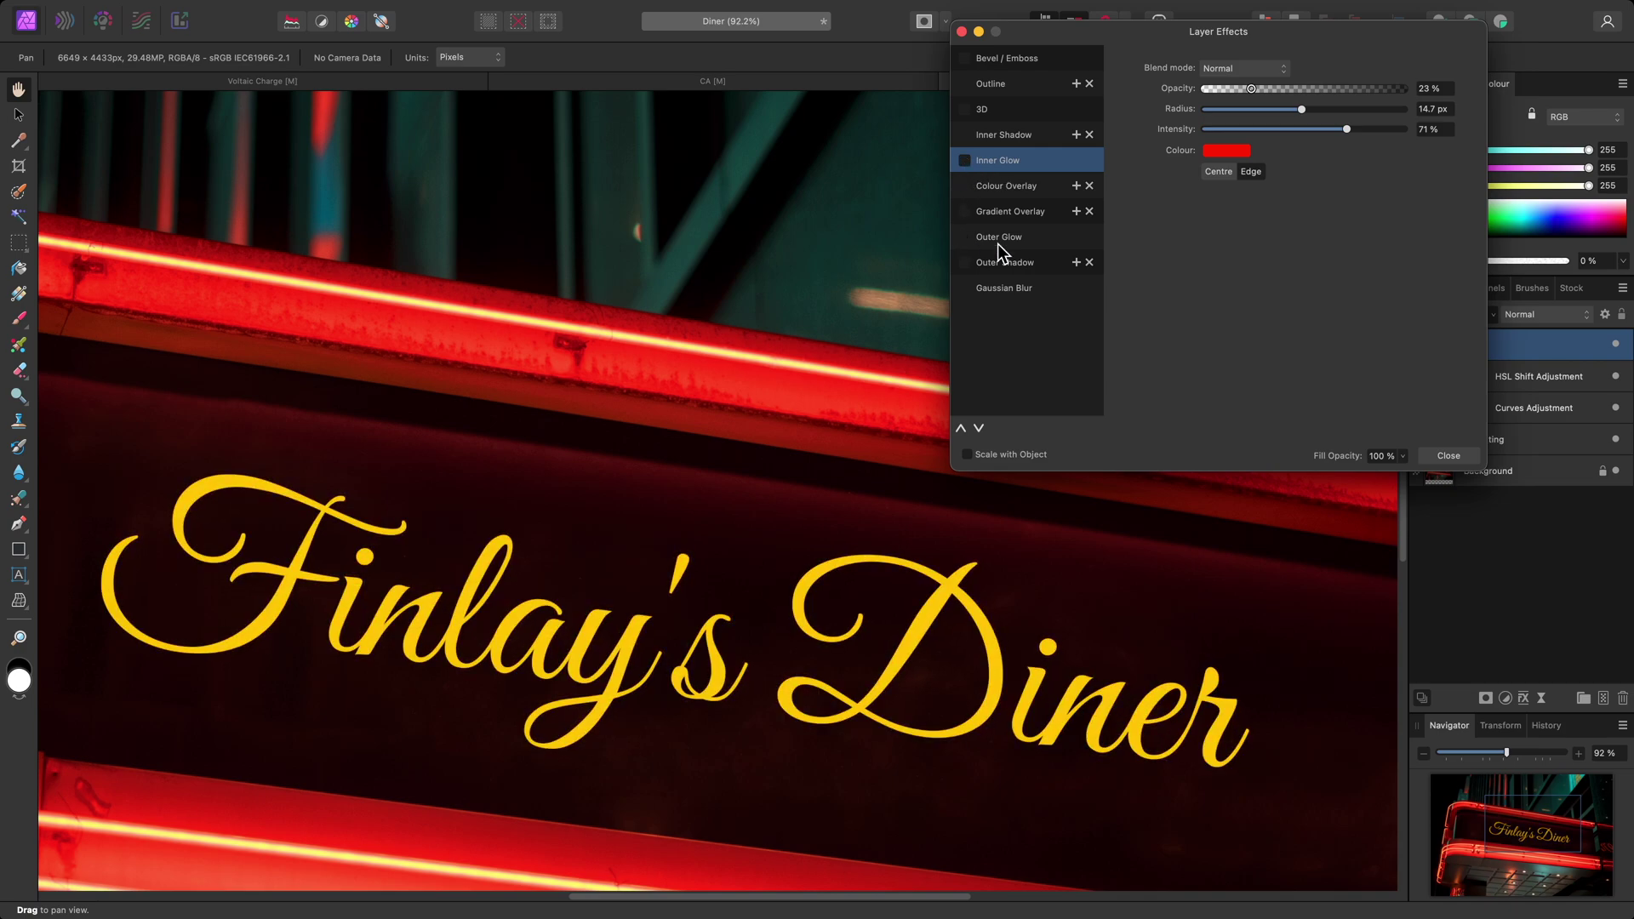
- Re-enable all three glow effects, close the dialog and fit the whole diner sign in view
click(965, 237)
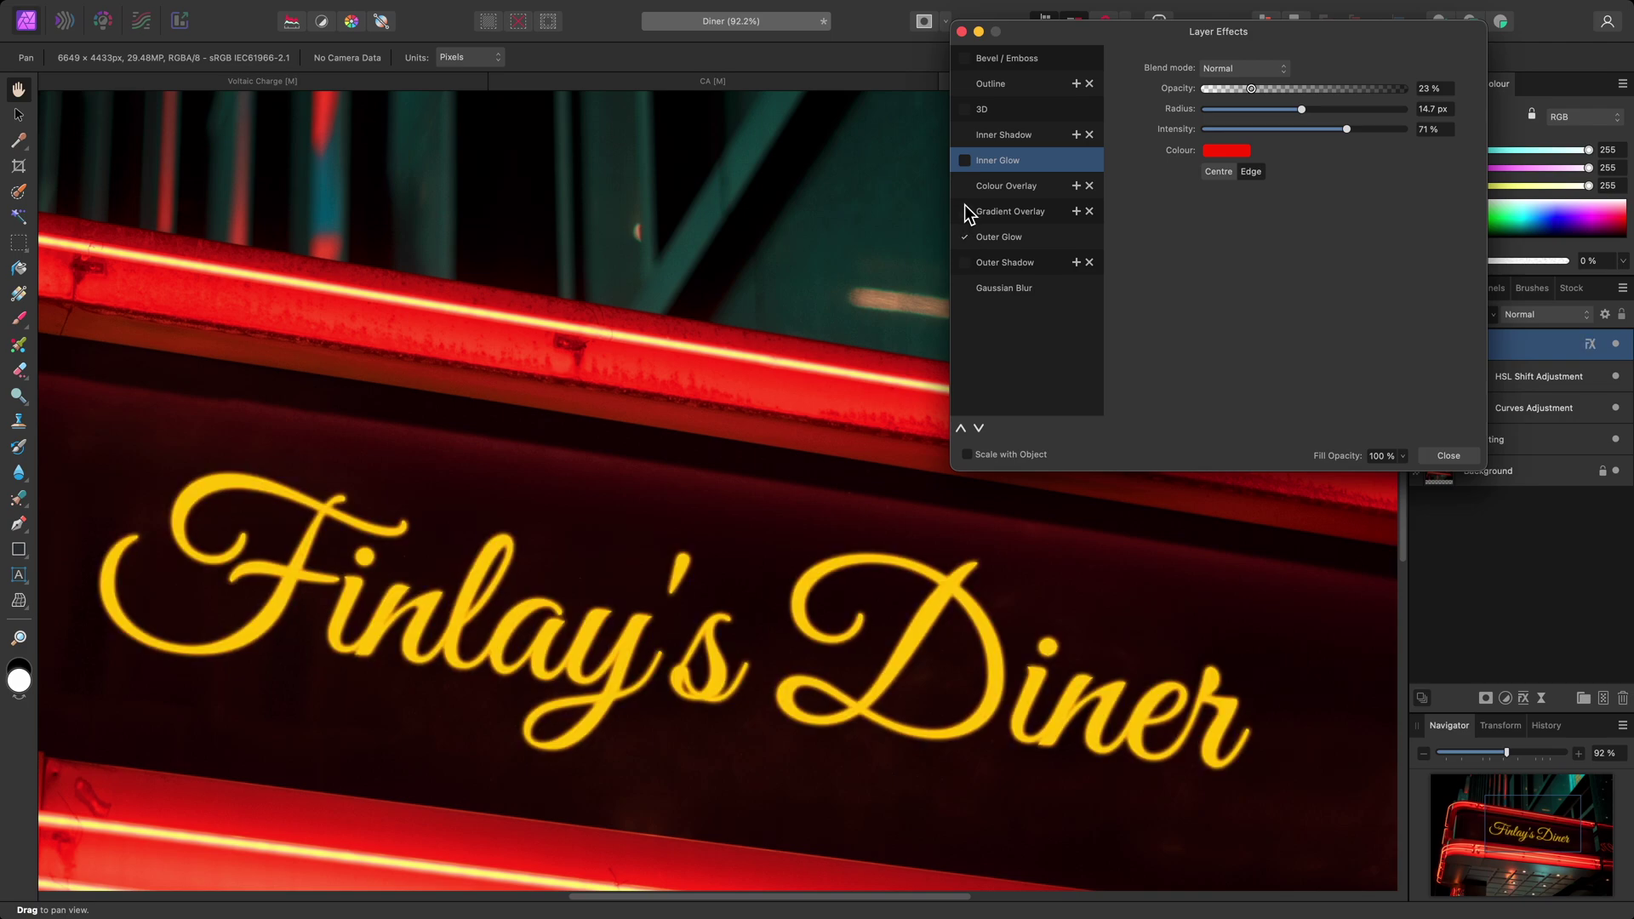
click(964, 184)
click(964, 159)
click(964, 160)
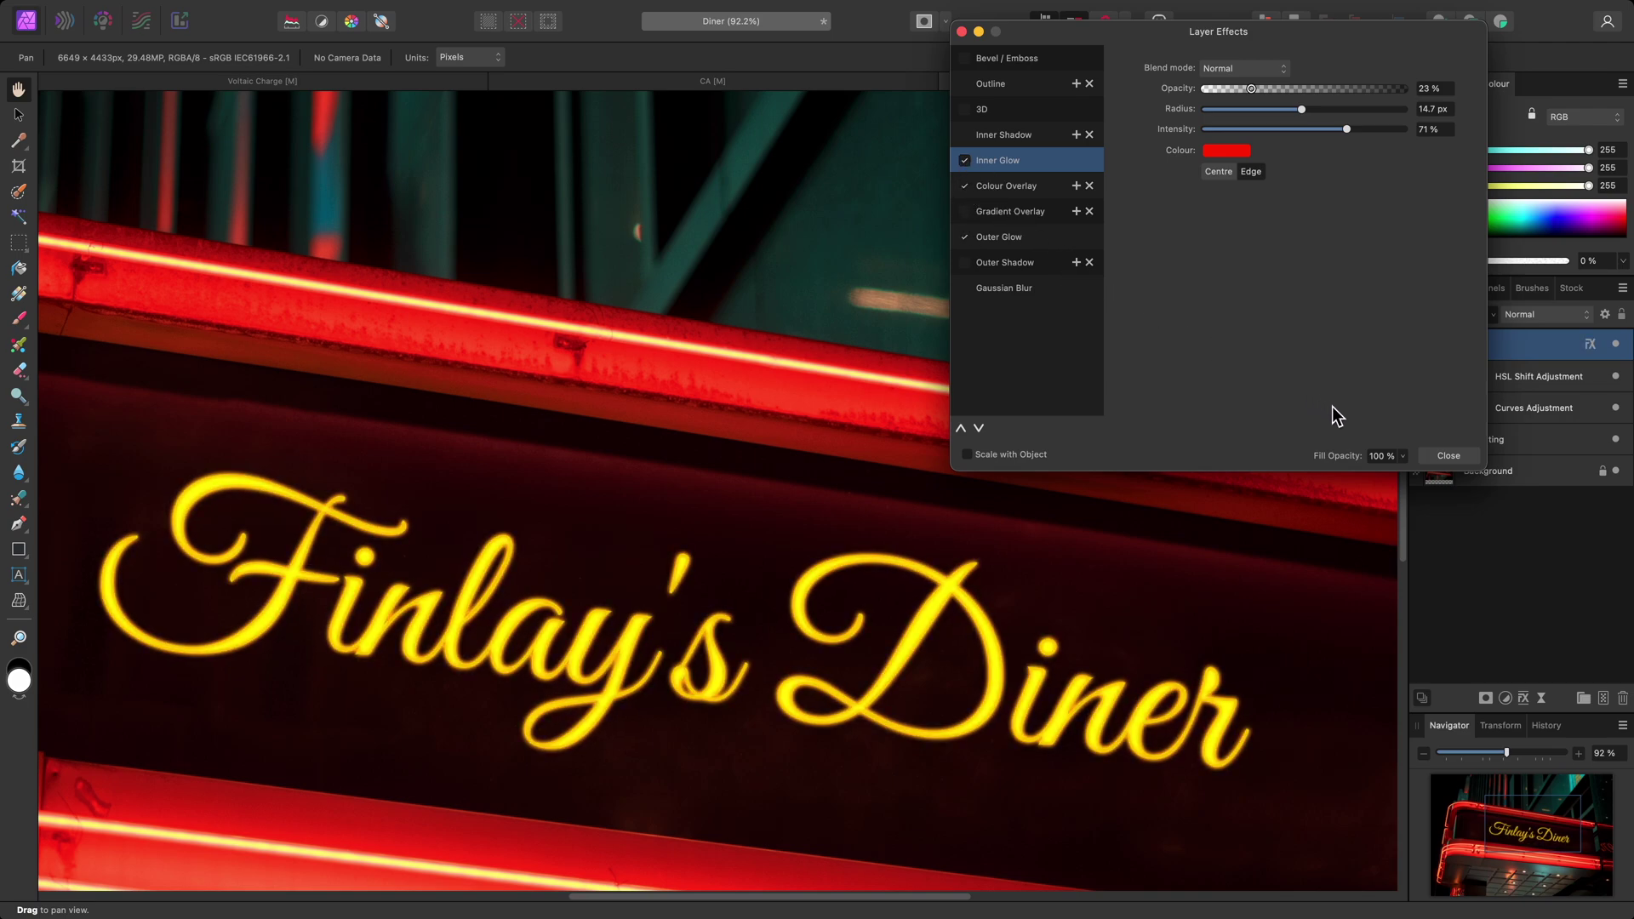
click(1449, 456)
key(super+0)
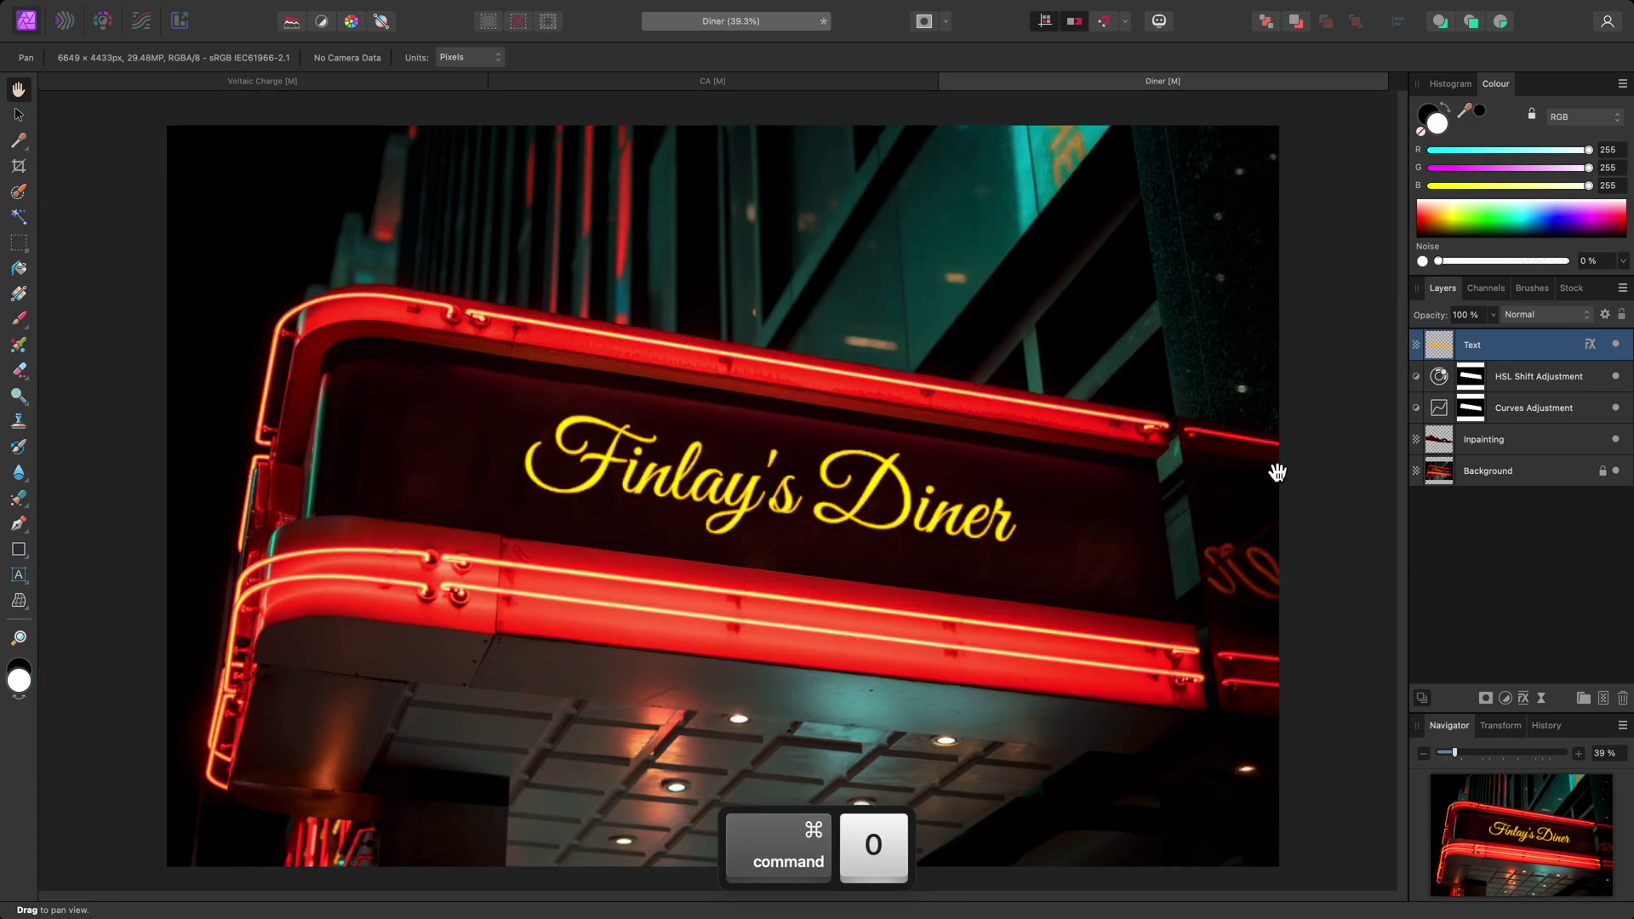